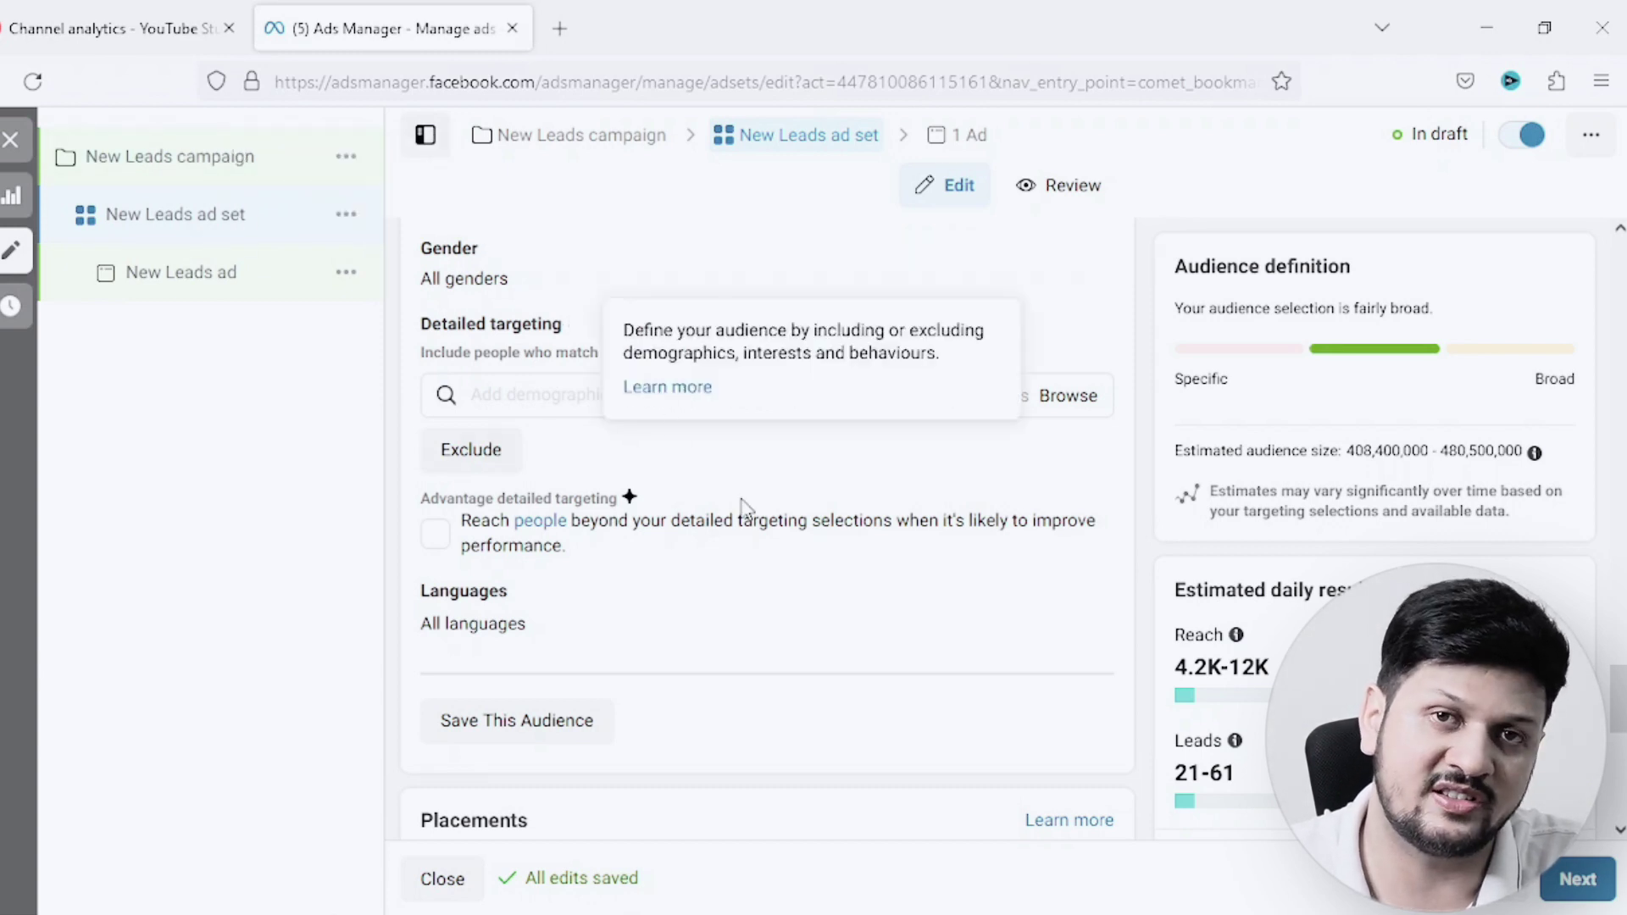
scroll(1125, 471, "up", 4)
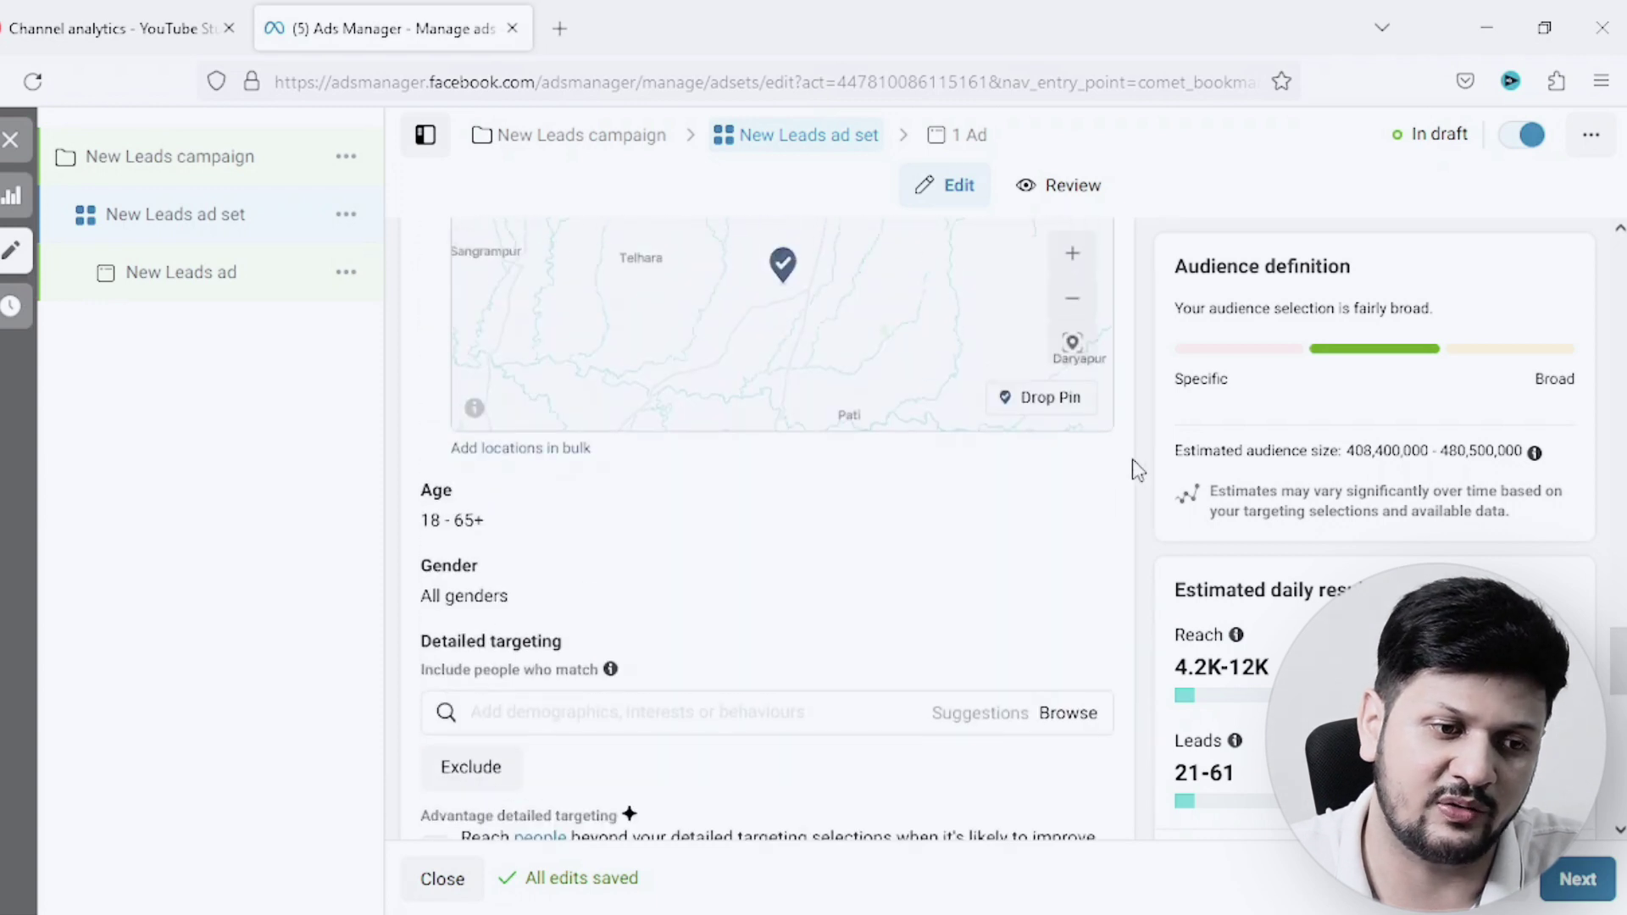
scroll(781, 599, "down", 2)
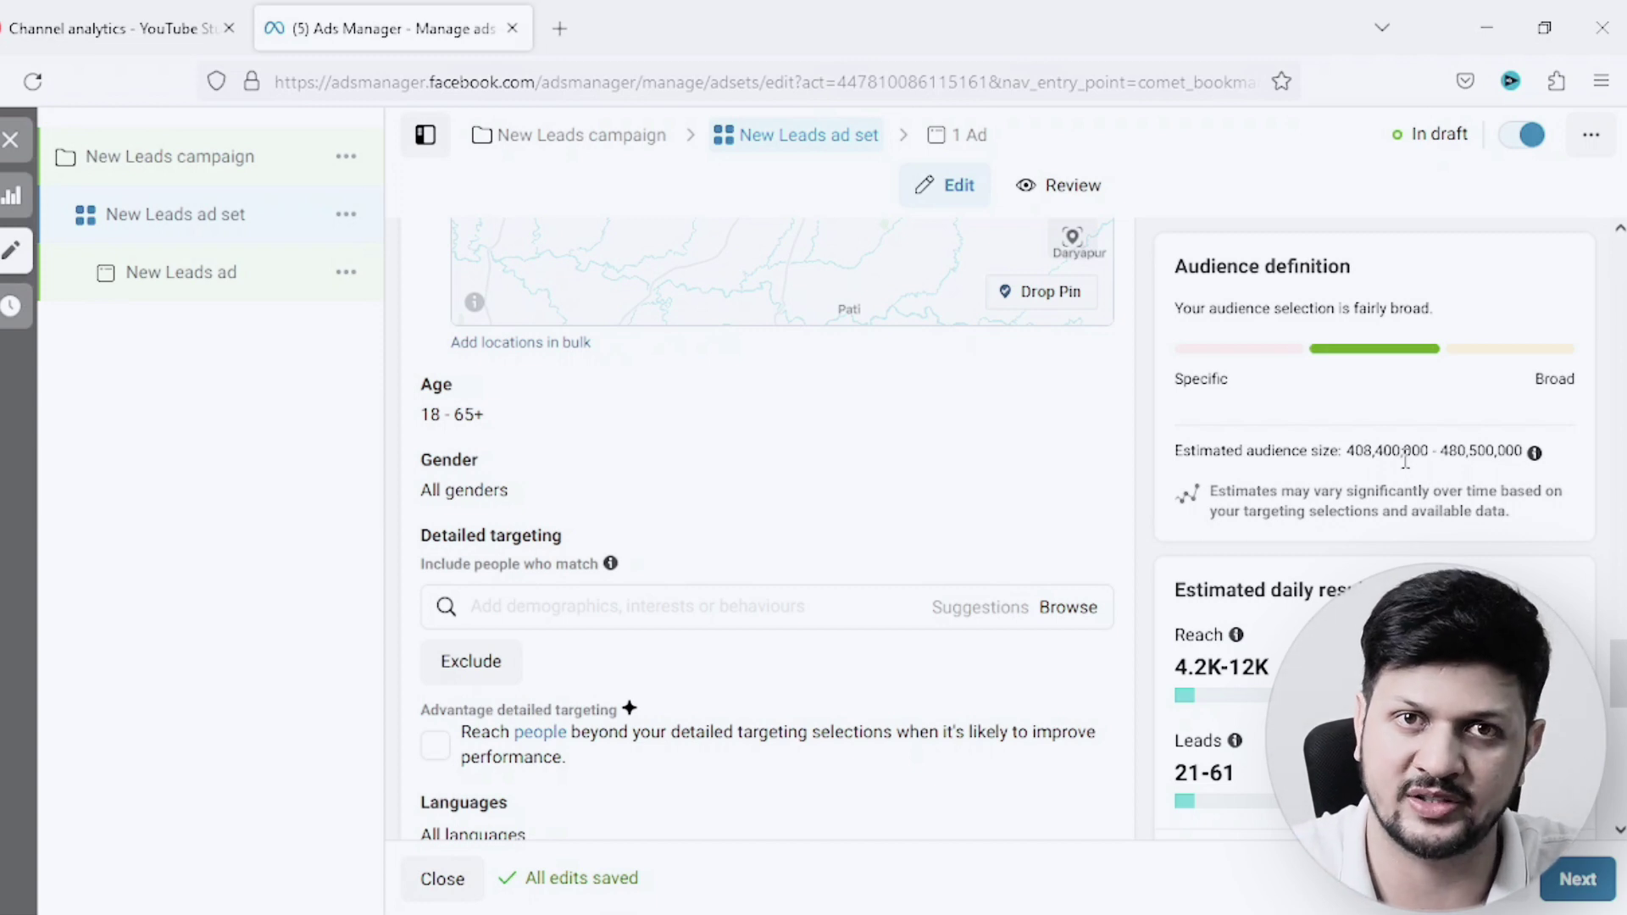
scroll(1147, 420, "down", 3)
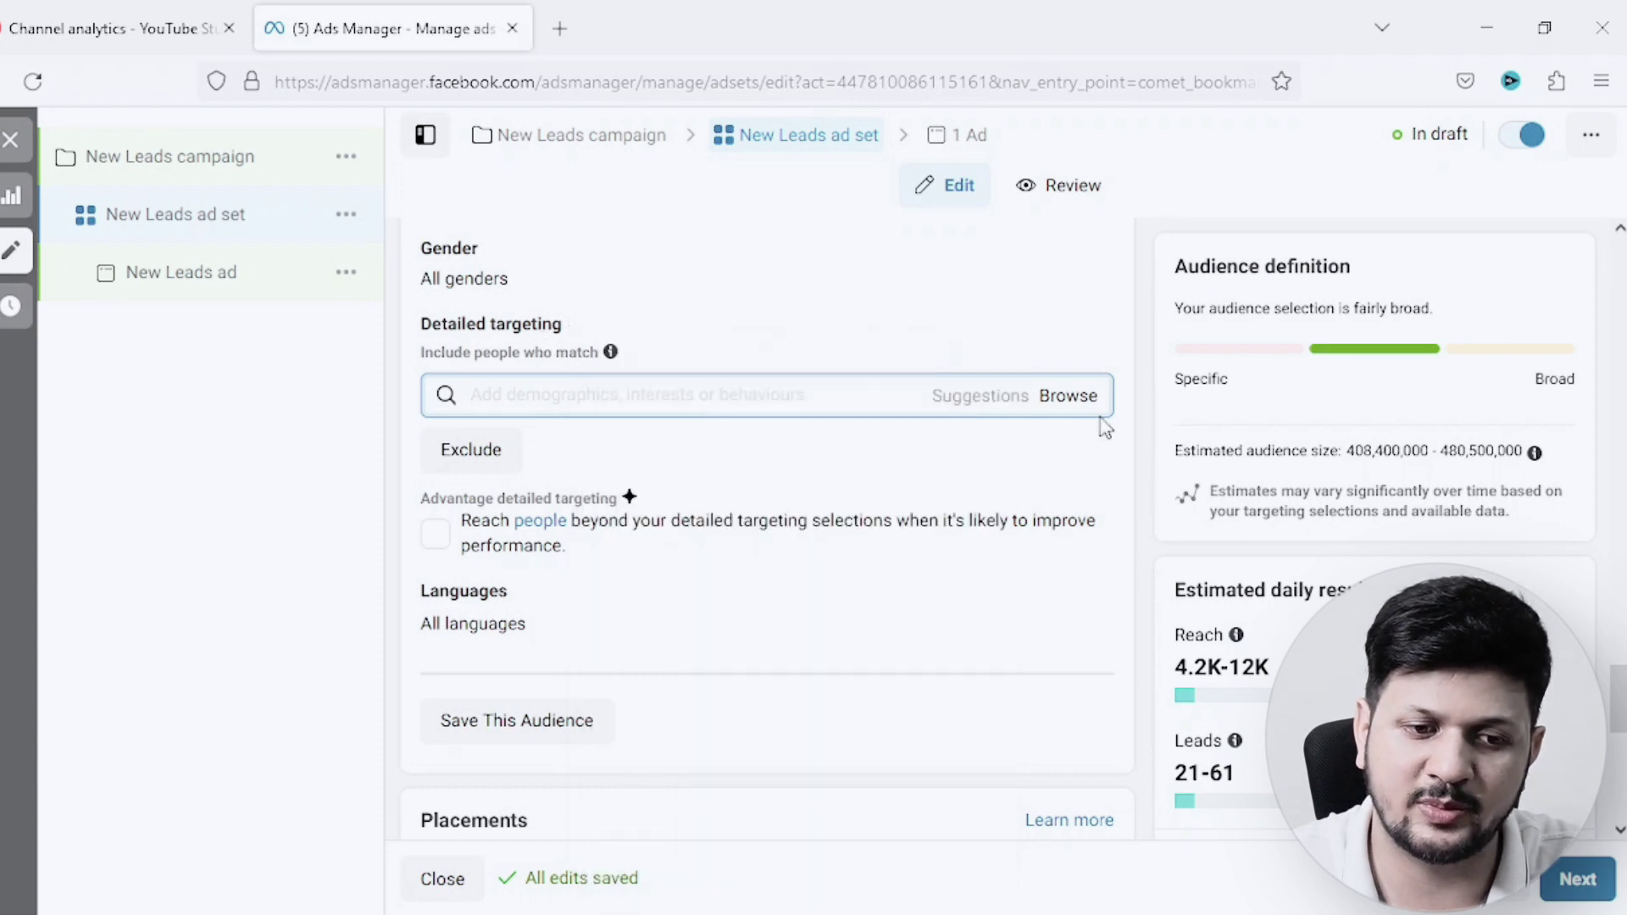
left_click(1070, 408)
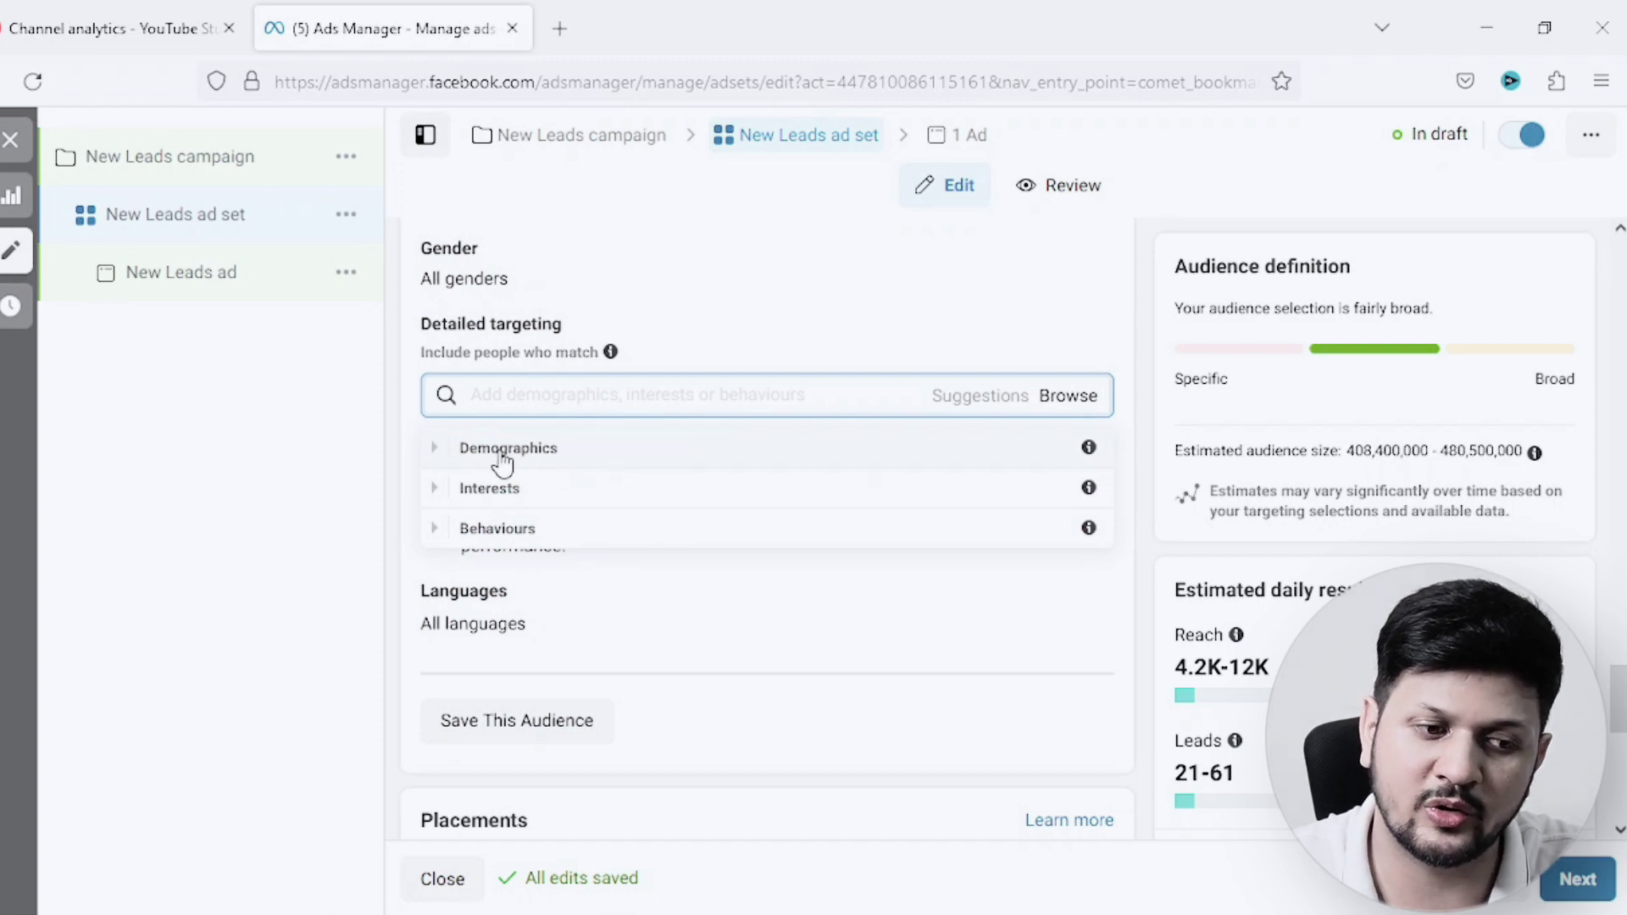
left_click(434, 451)
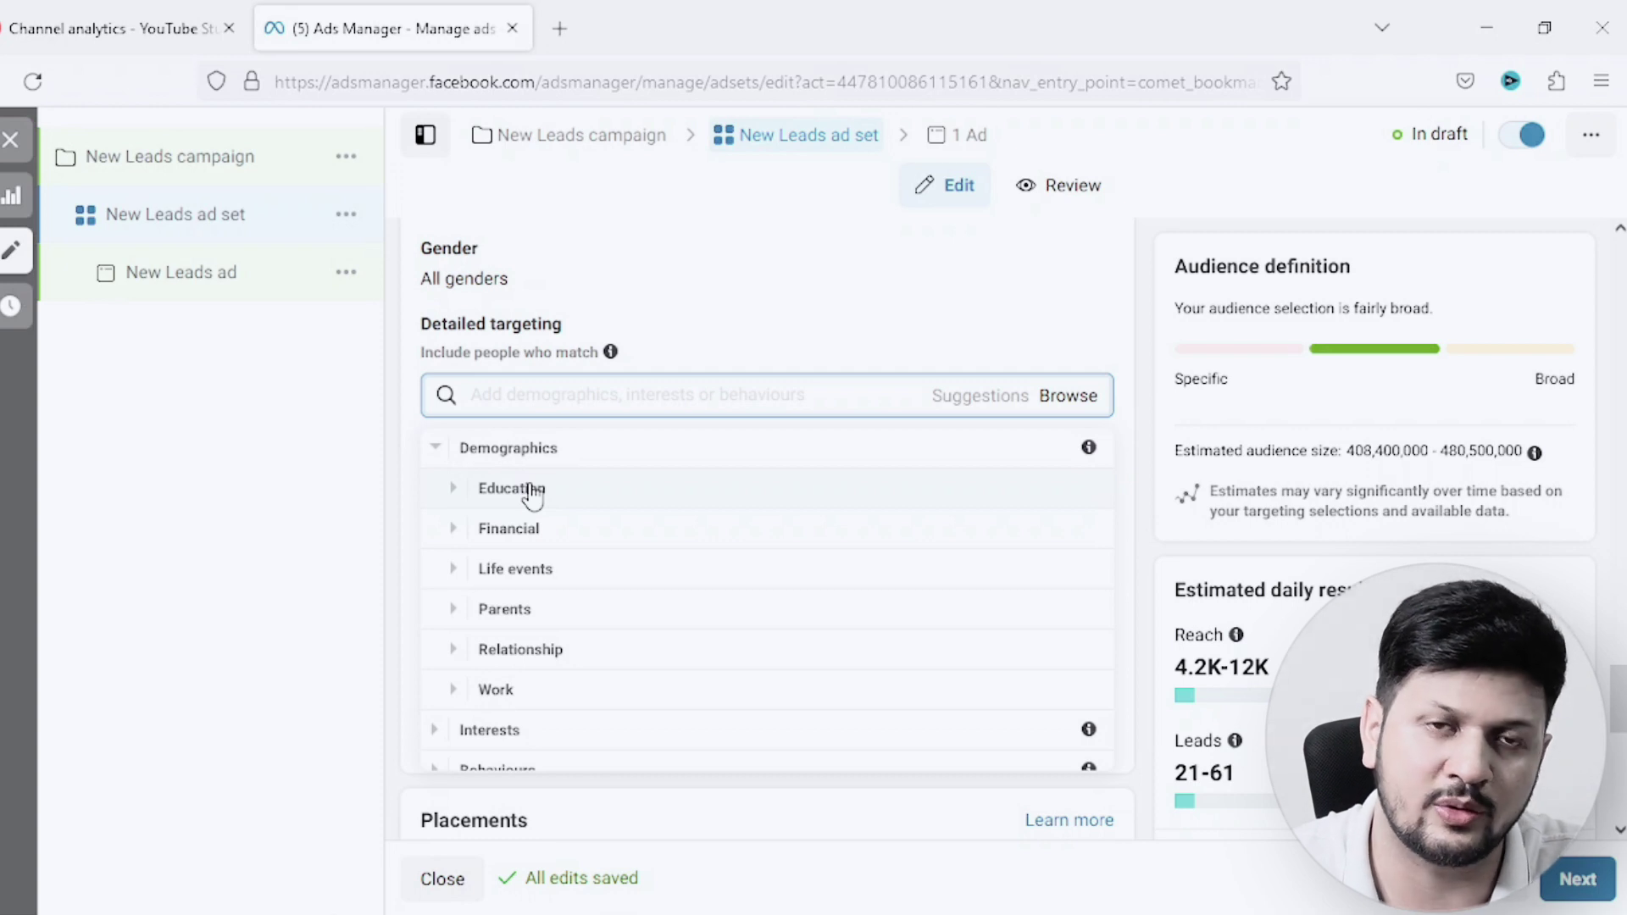
left_click(1145, 397)
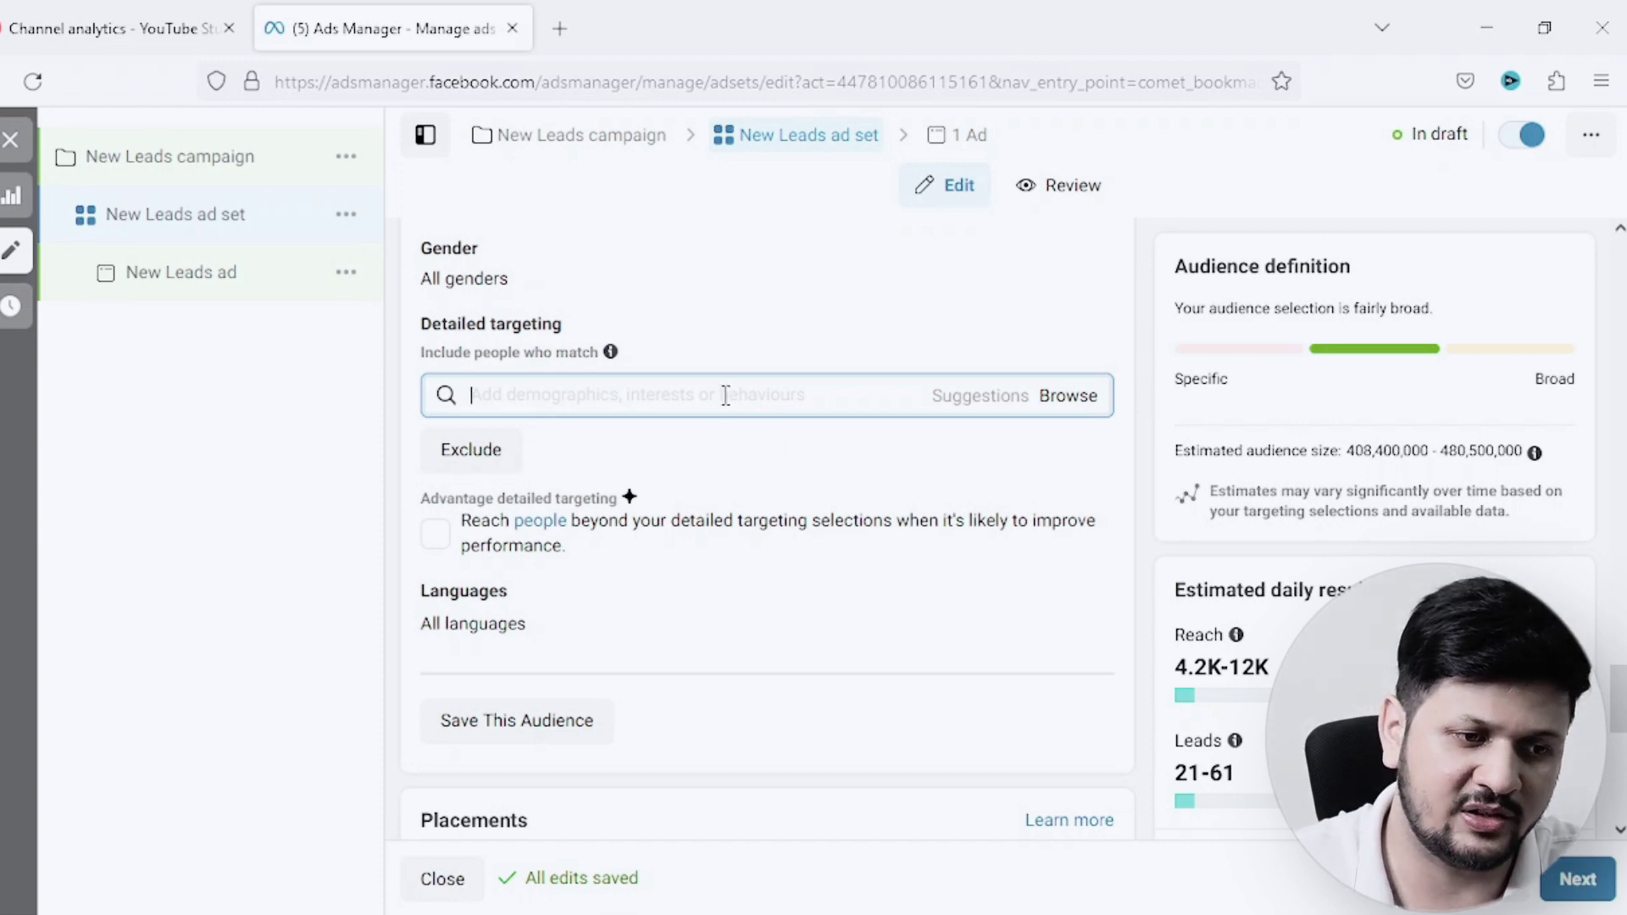
- Search 'mba' and add the MBA and Master's degree interests
type("mba")
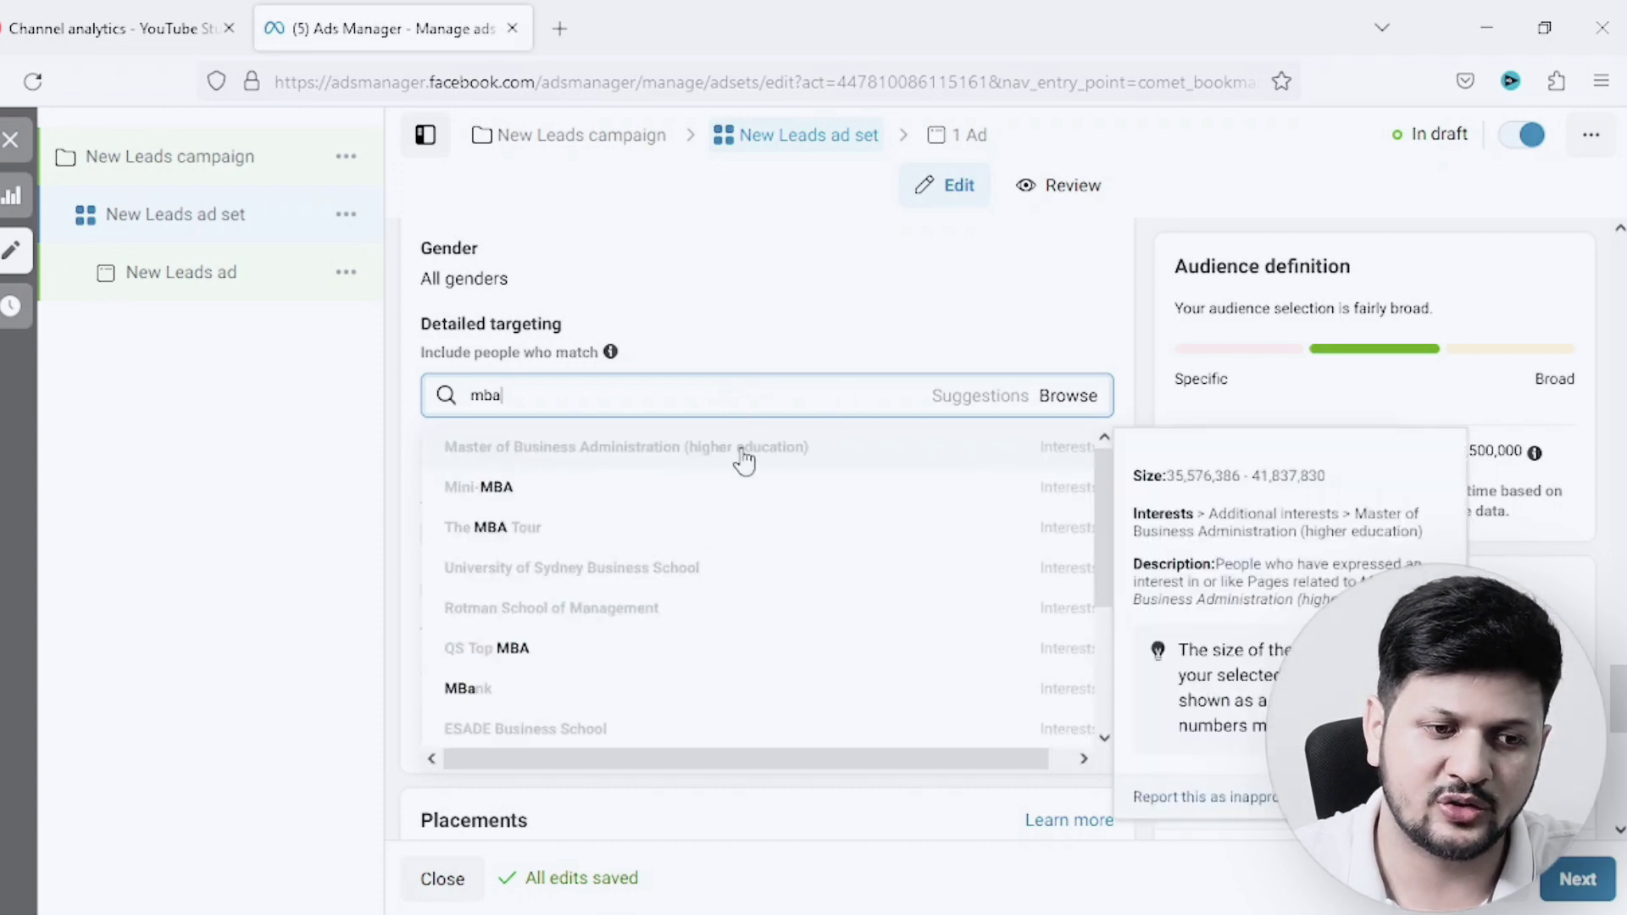
left_click(606, 462)
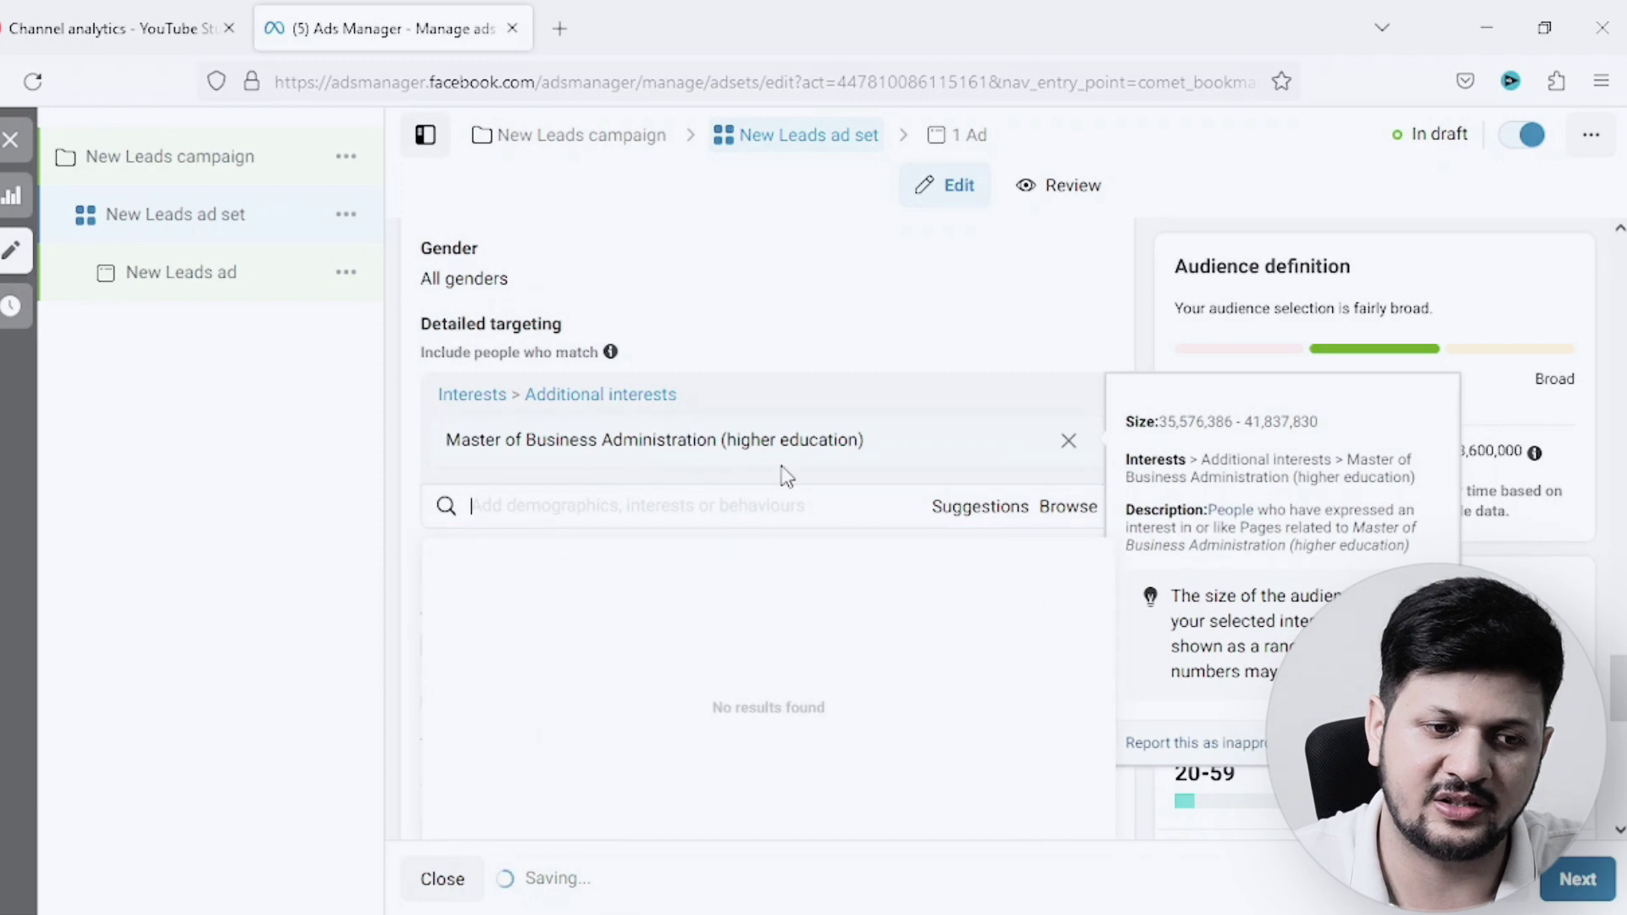
left_click(1136, 339)
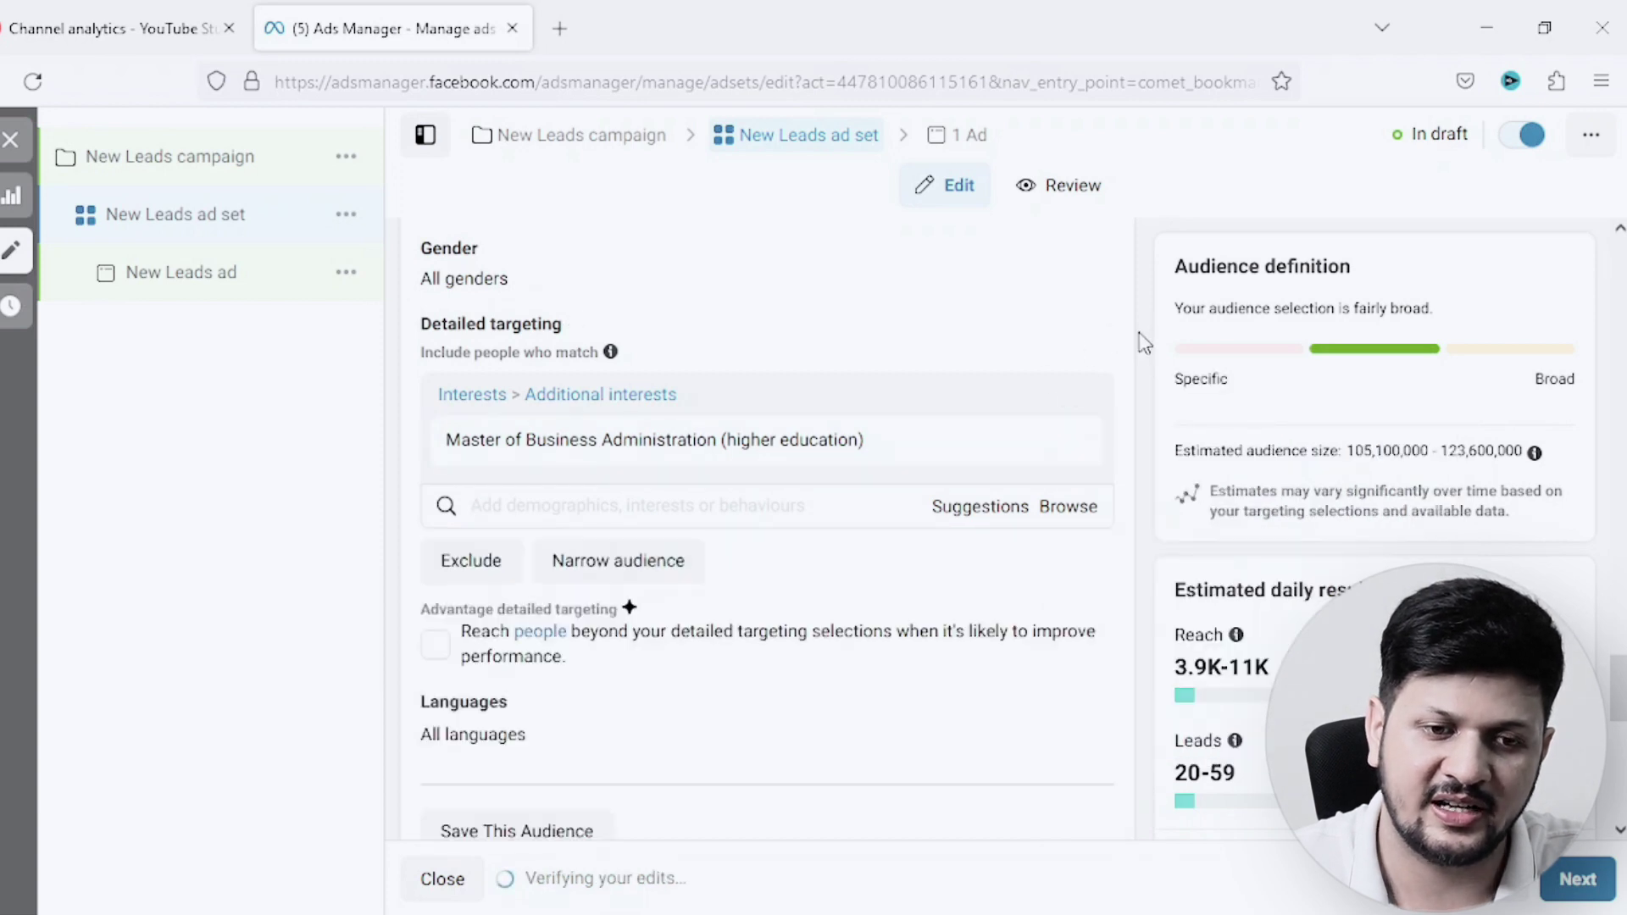
scroll(797, 339, "down", 2)
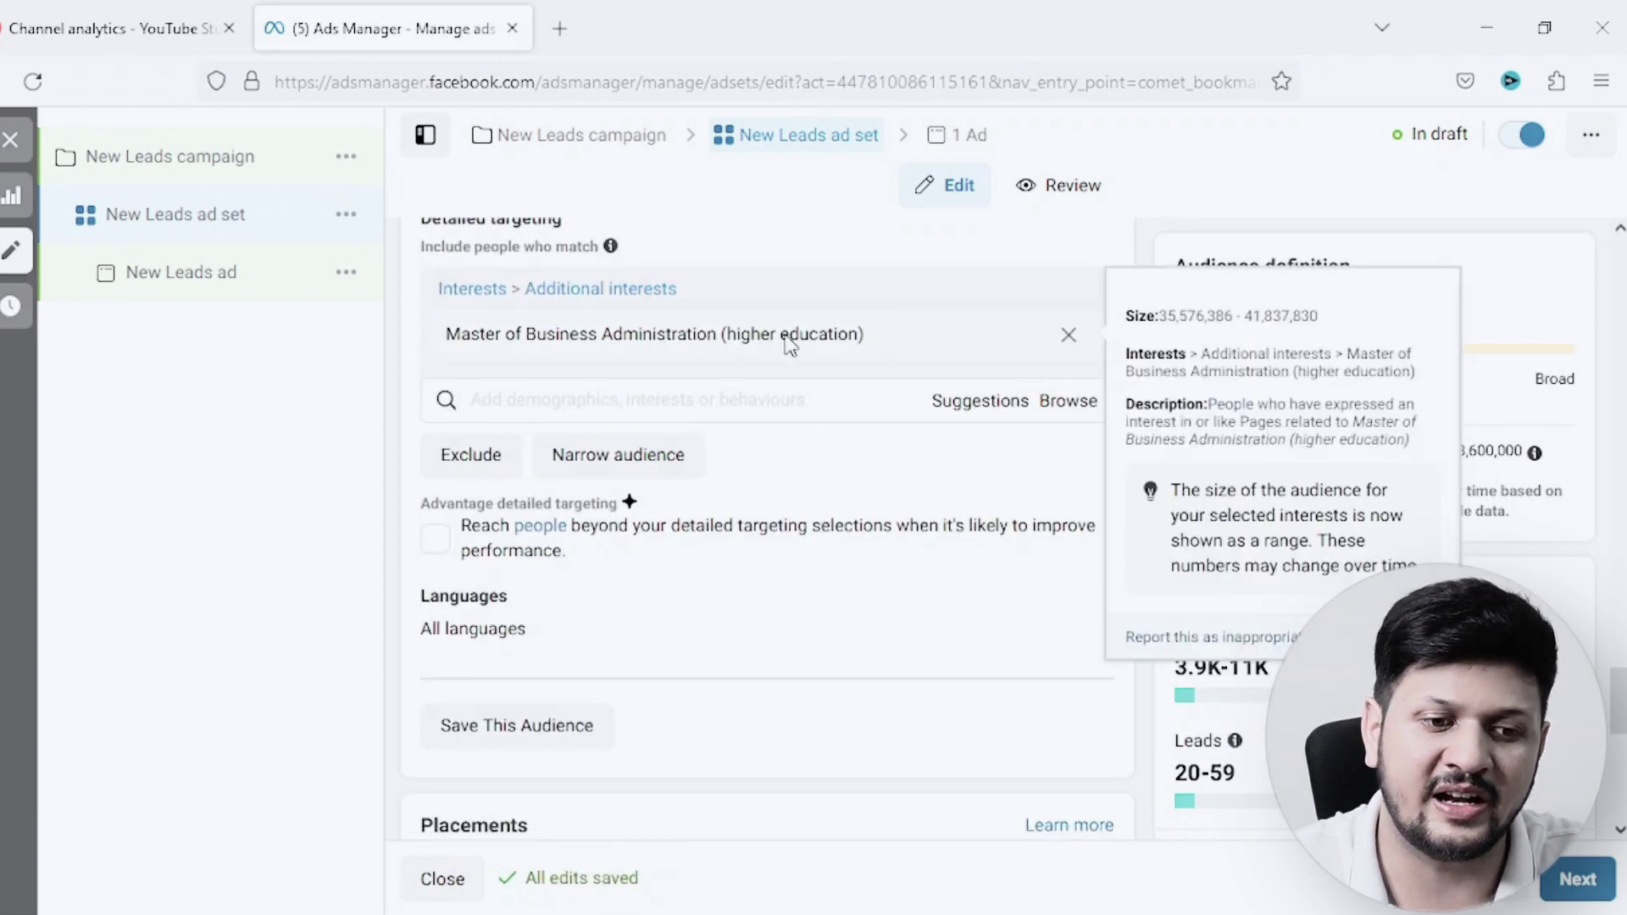
left_click(950, 408)
scroll(790, 369, "down", 2)
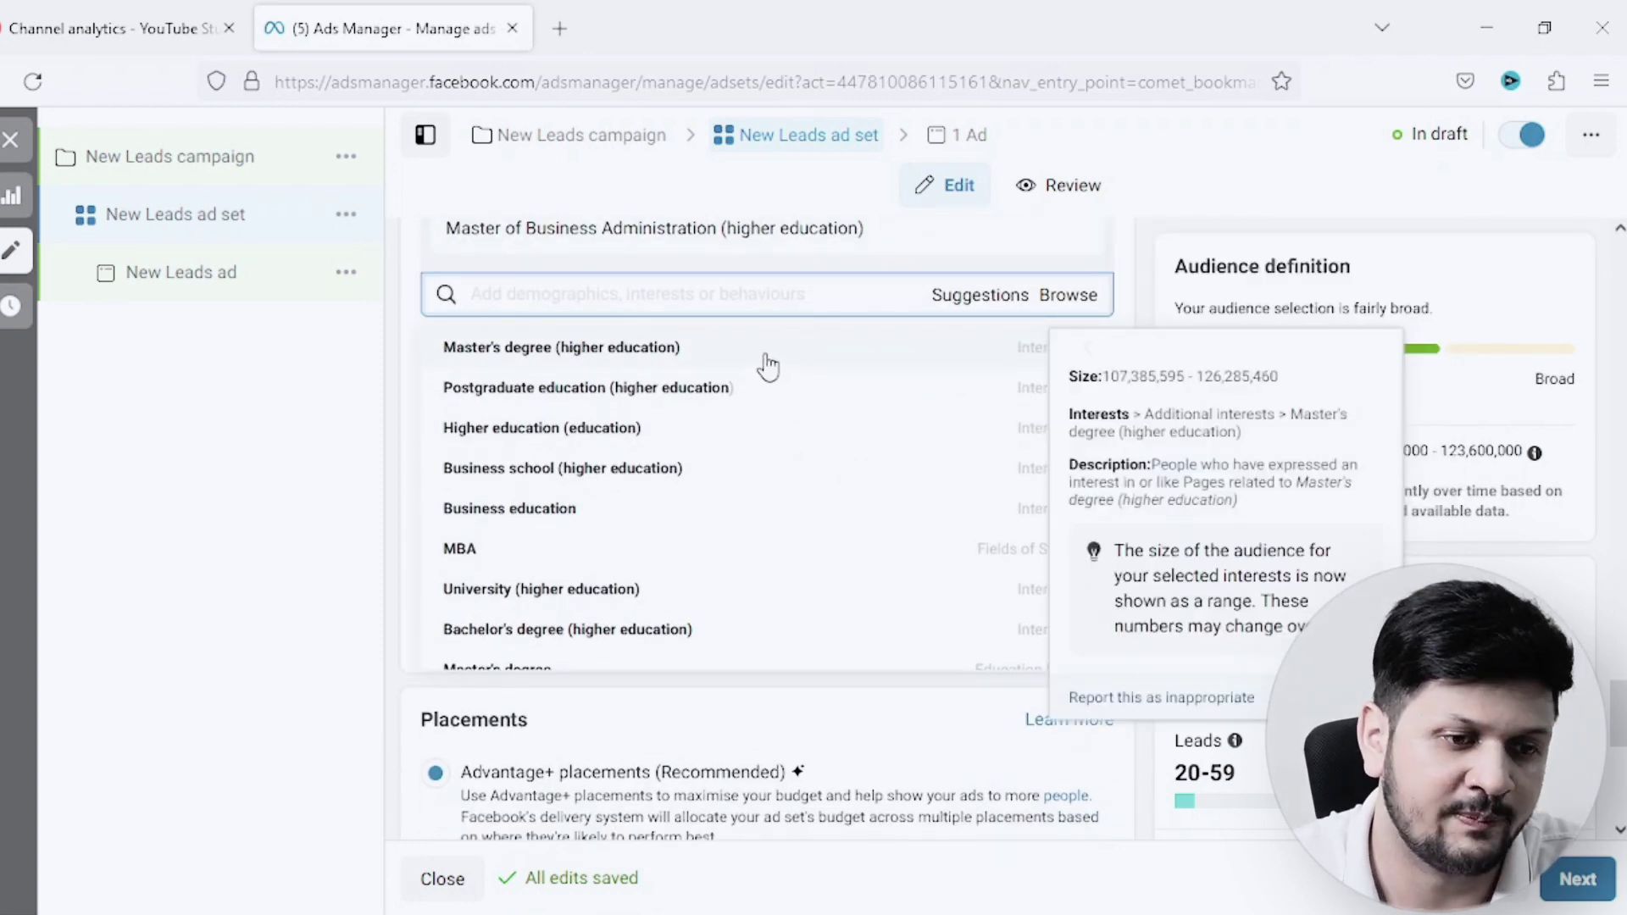
left_click(706, 362)
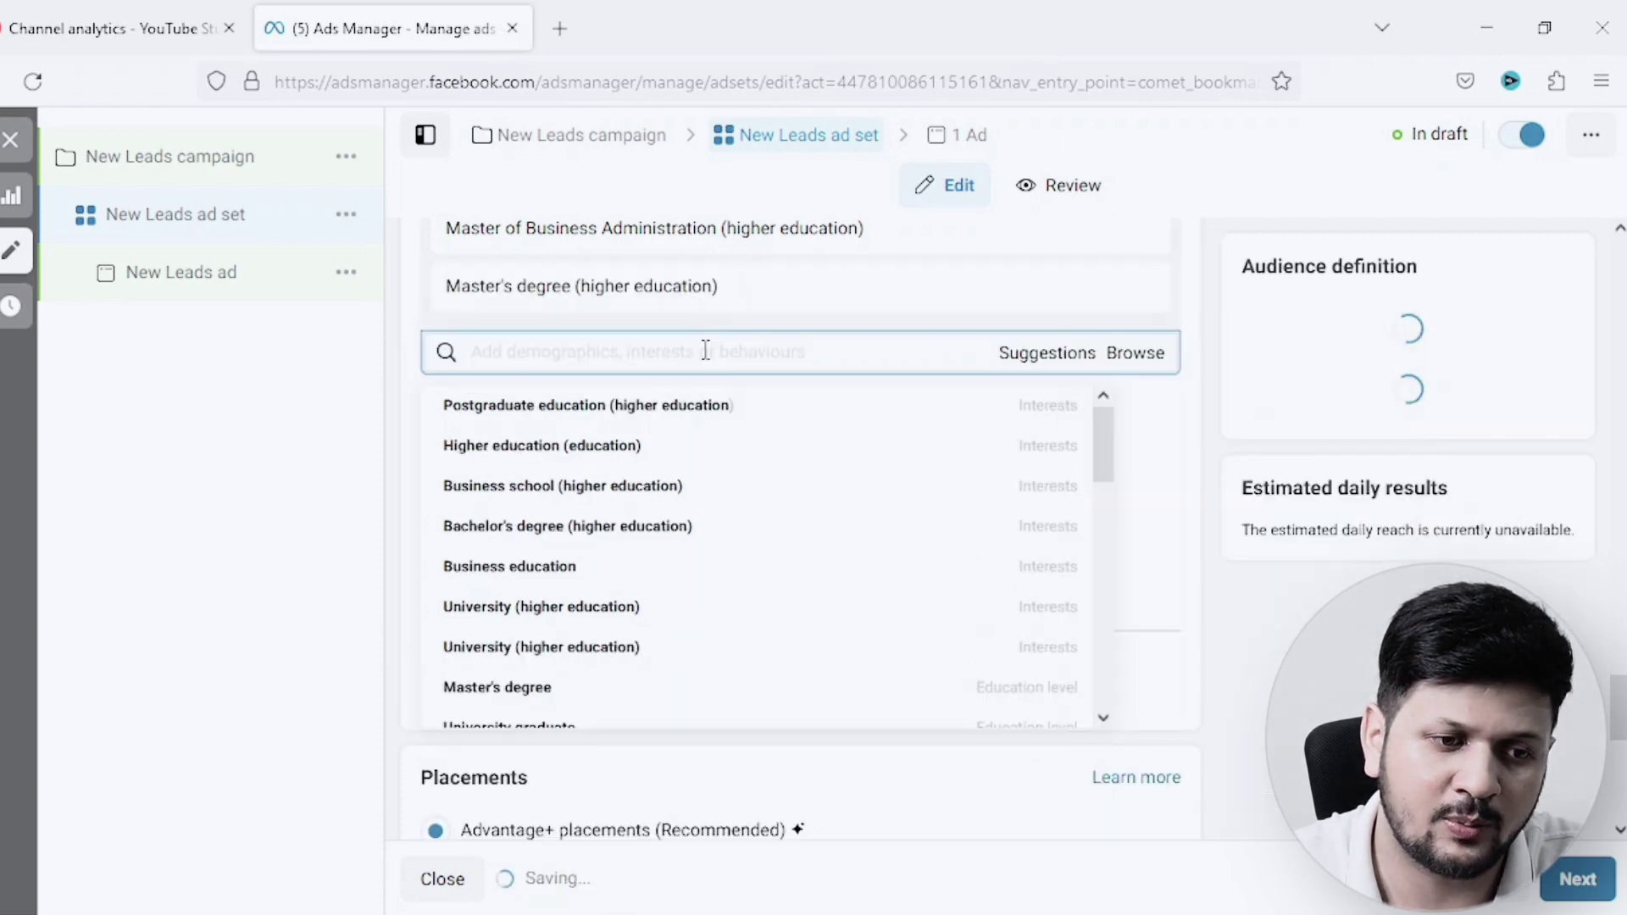
- Add the Postgraduate, Higher education, both University and Business school interests from Suggestions
left_click(974, 353)
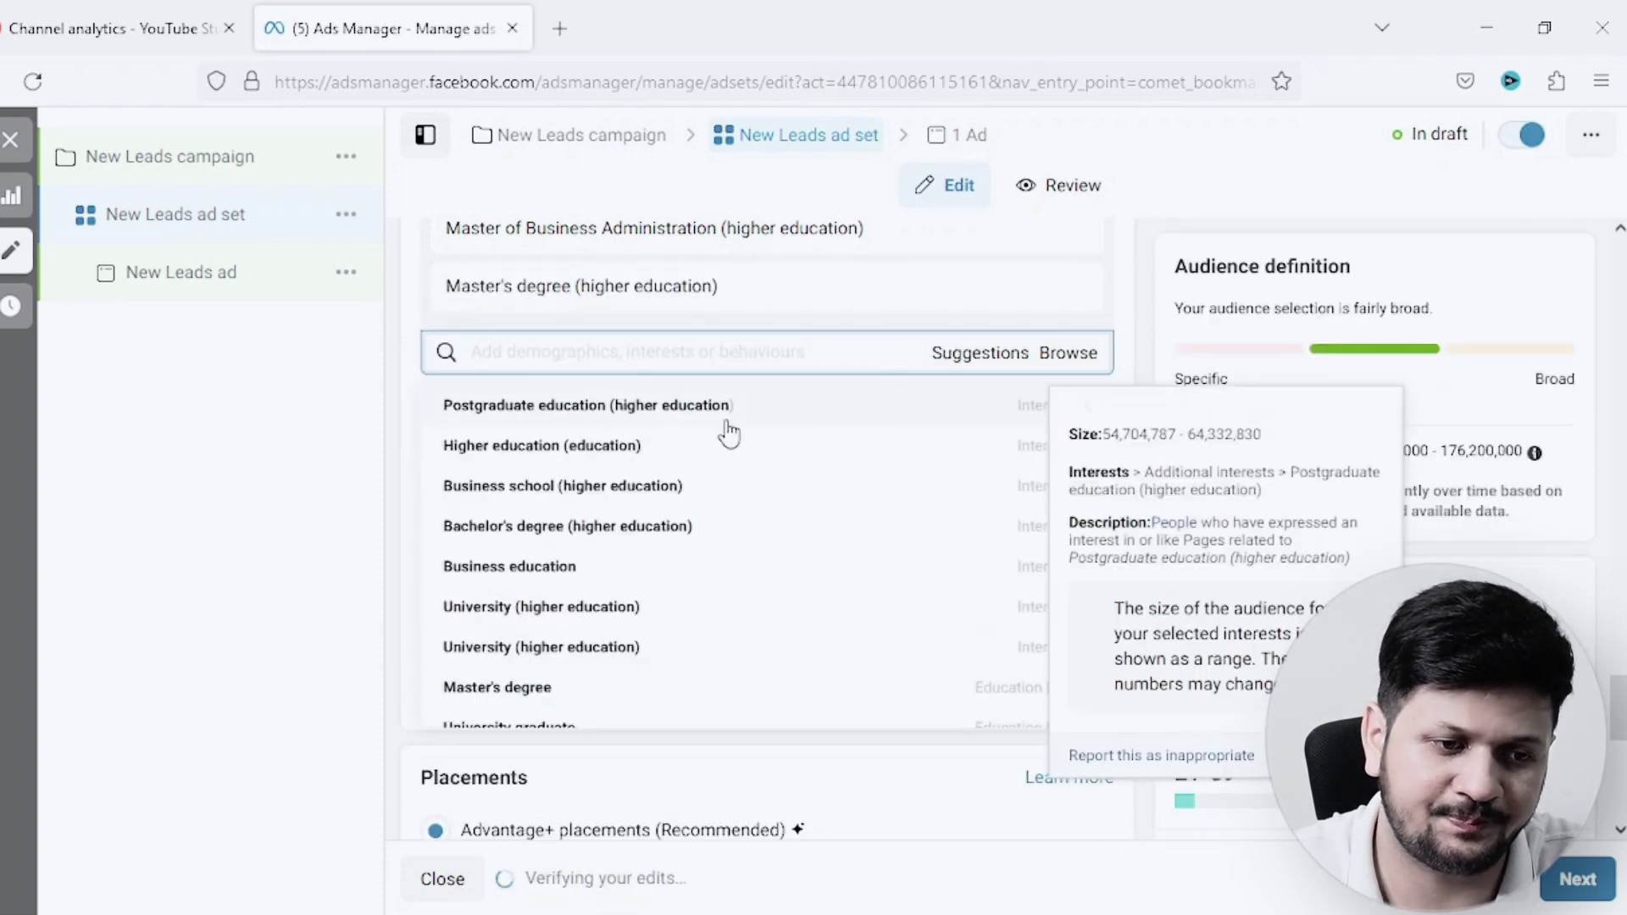
left_click(633, 407)
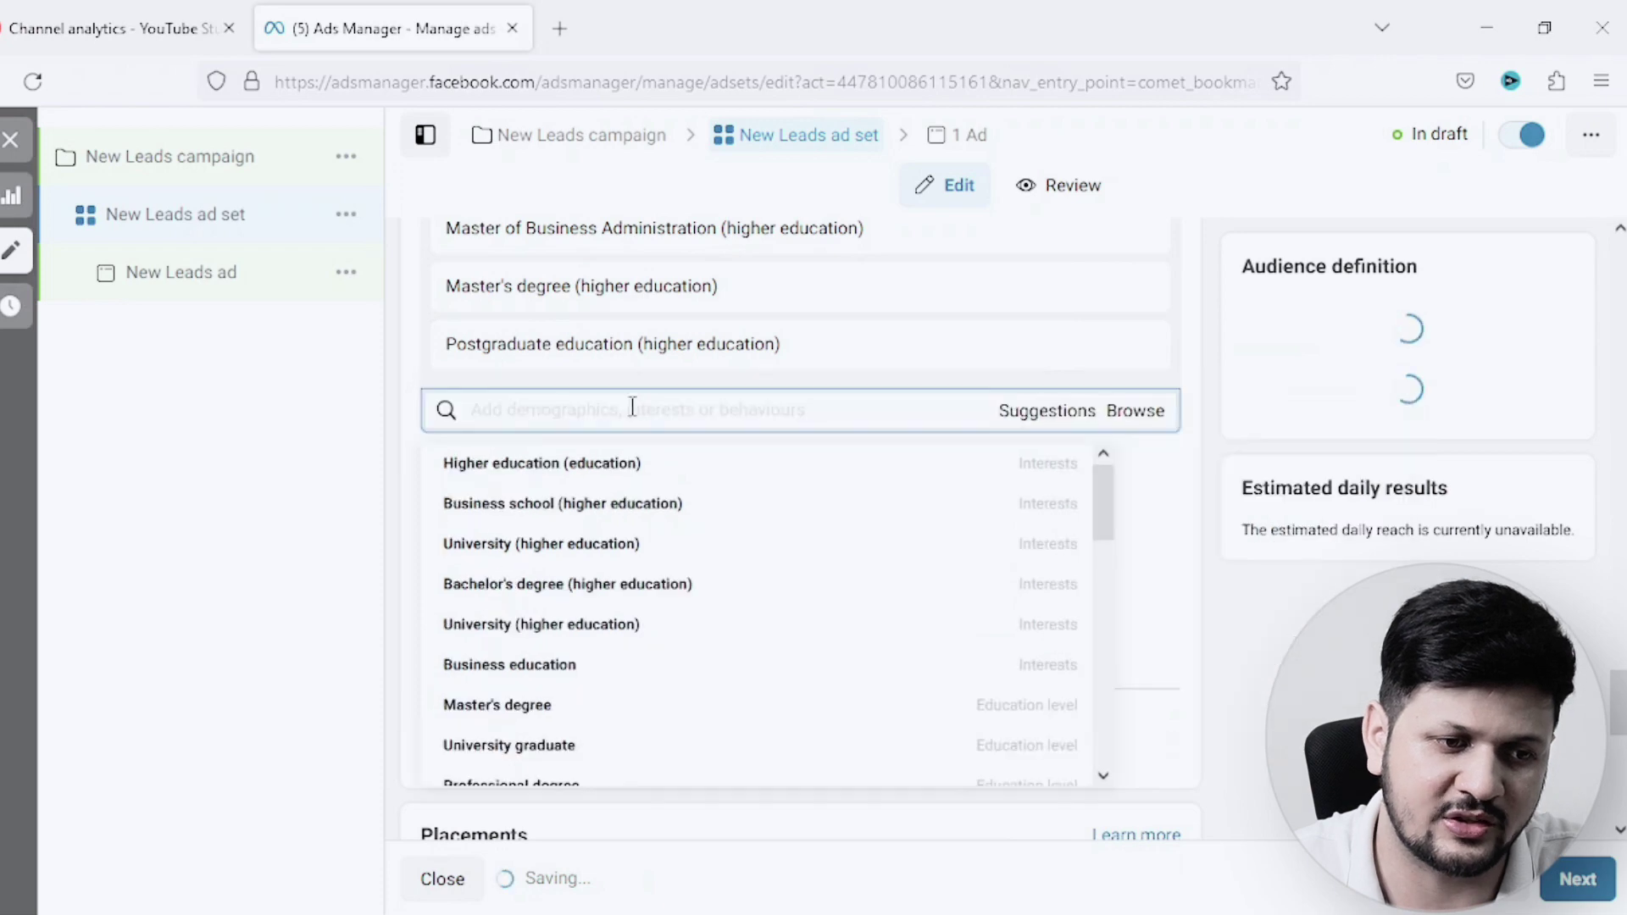
left_click(613, 466)
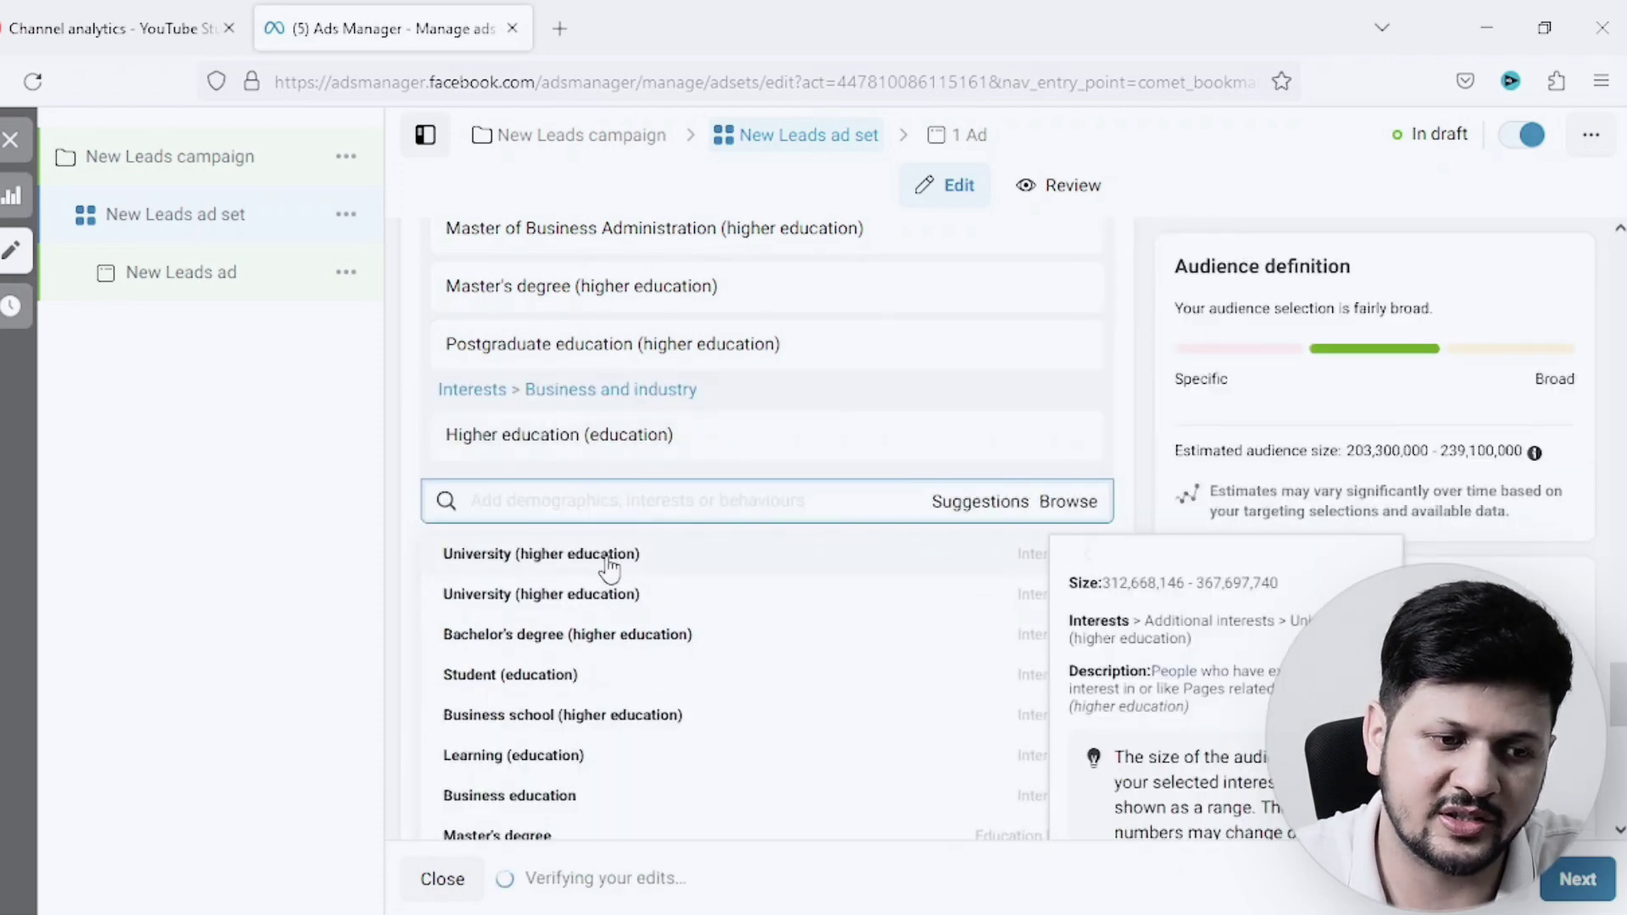
left_click(609, 555)
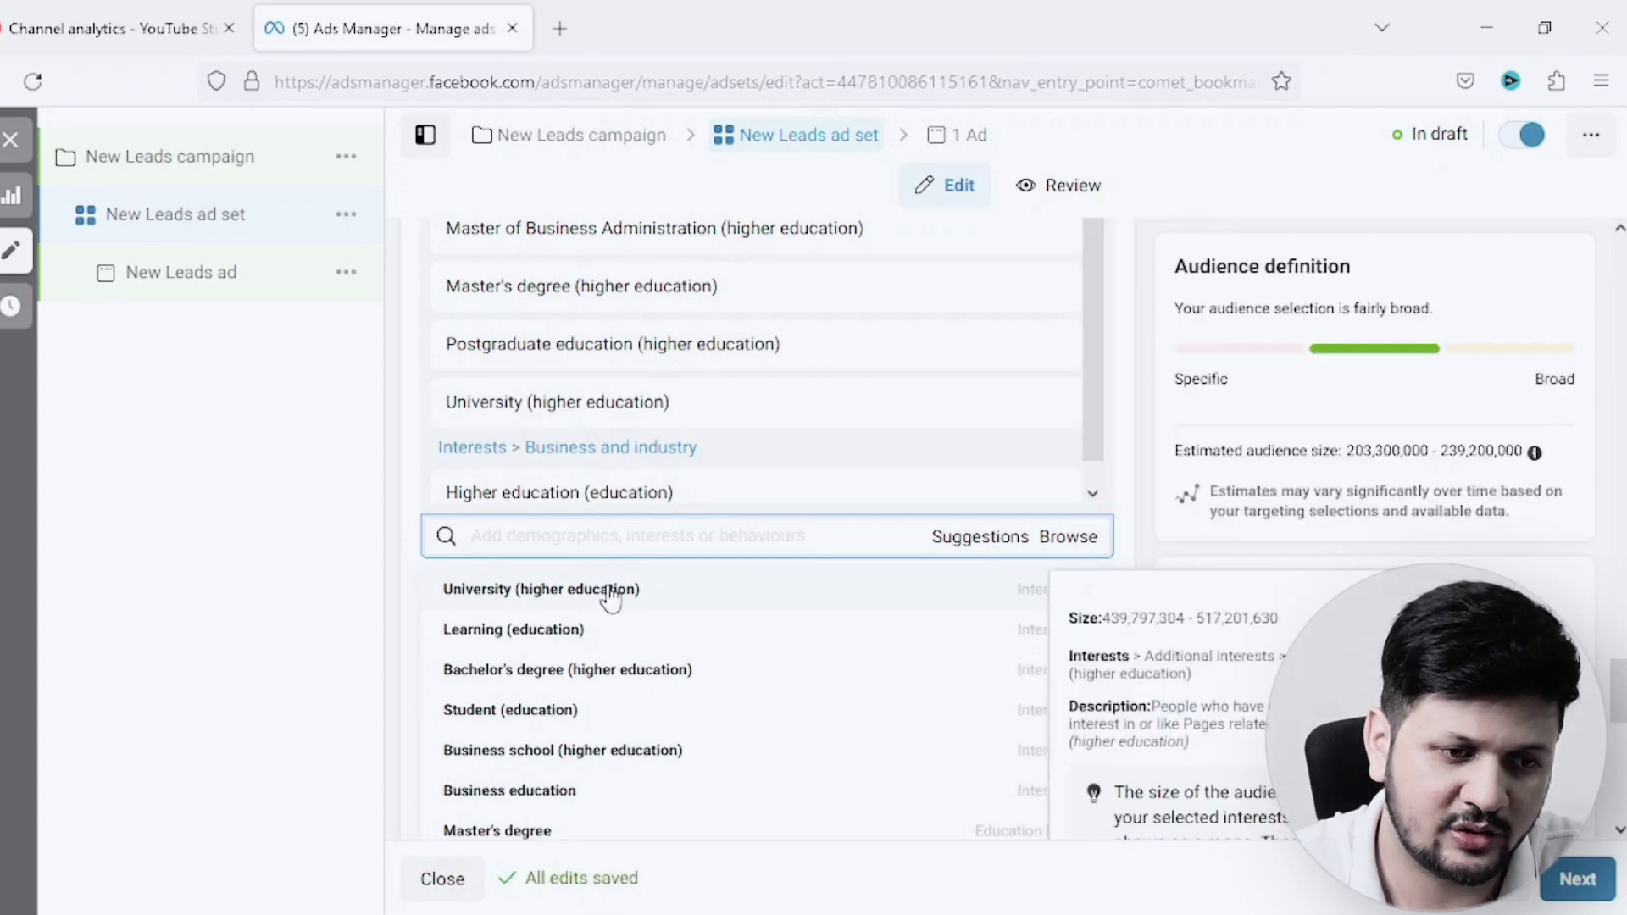
left_click(610, 594)
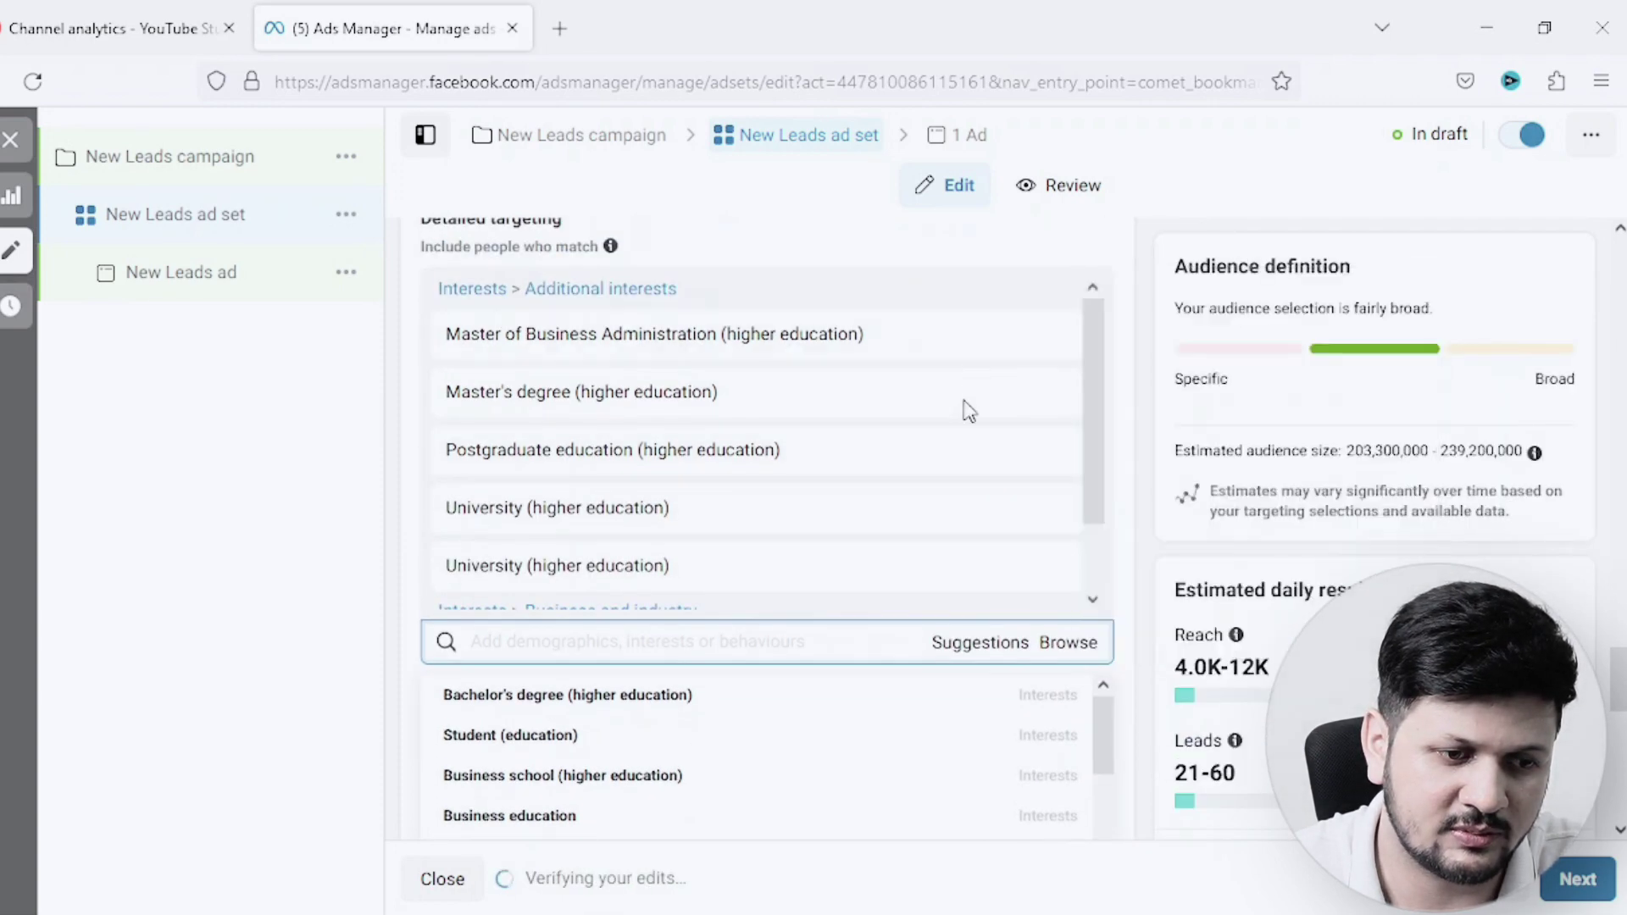
scroll(1136, 346, "down", 4)
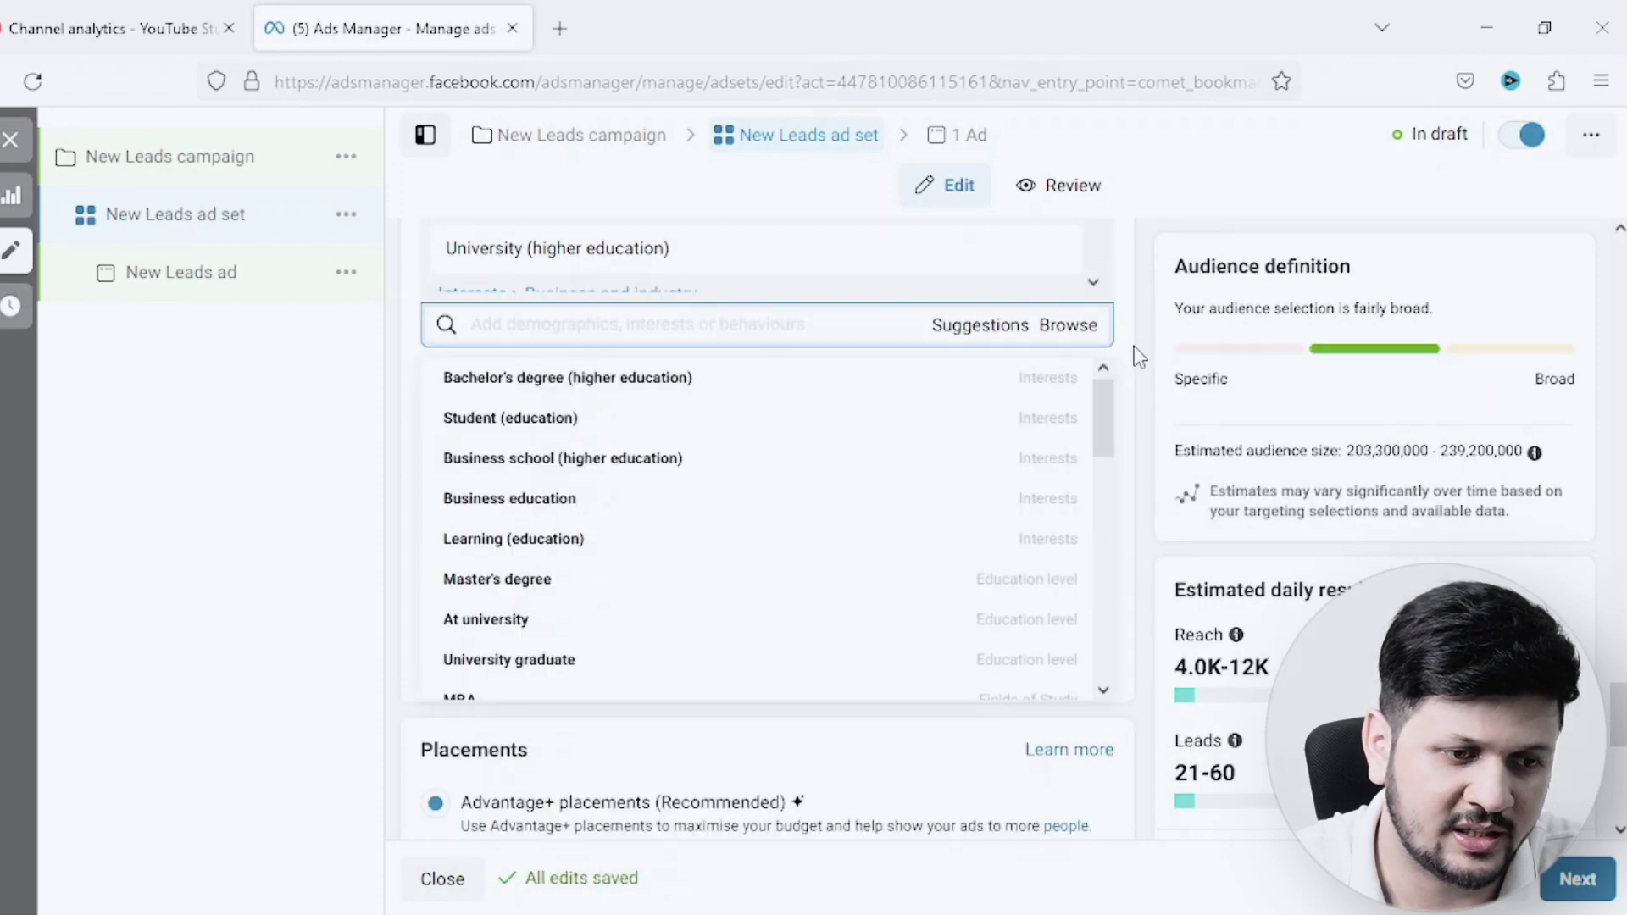
mouse_move(506, 391)
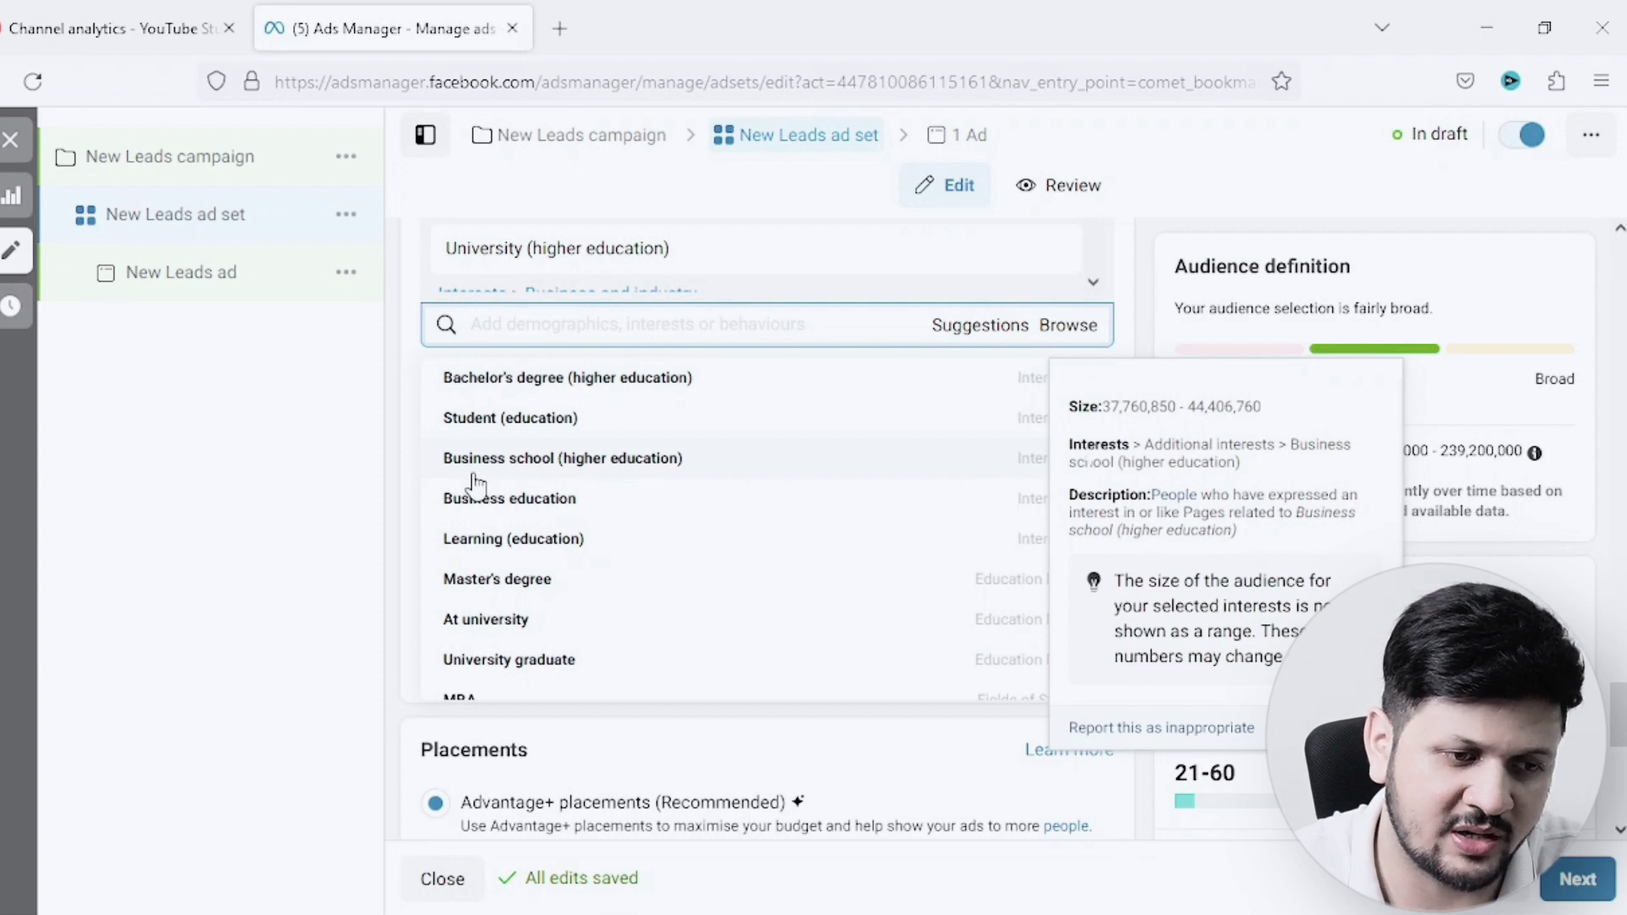
left_click(566, 462)
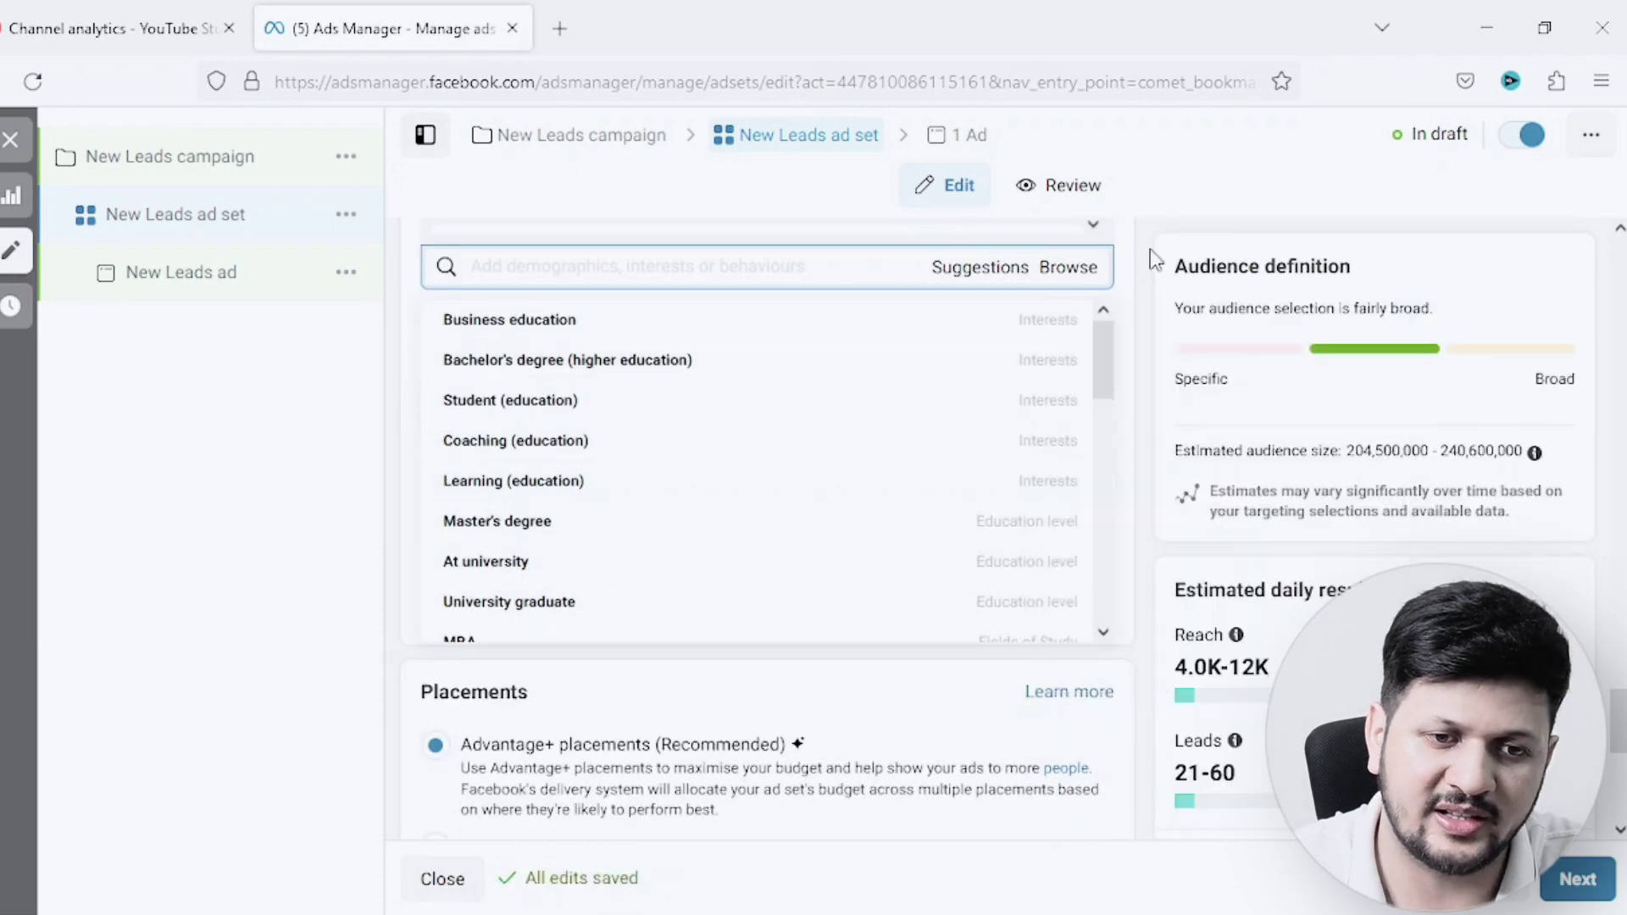
- Close the suggestions list and review the chosen education interests under detailed targeting
left_click(1149, 288)
scroll(1144, 387, "up", 5)
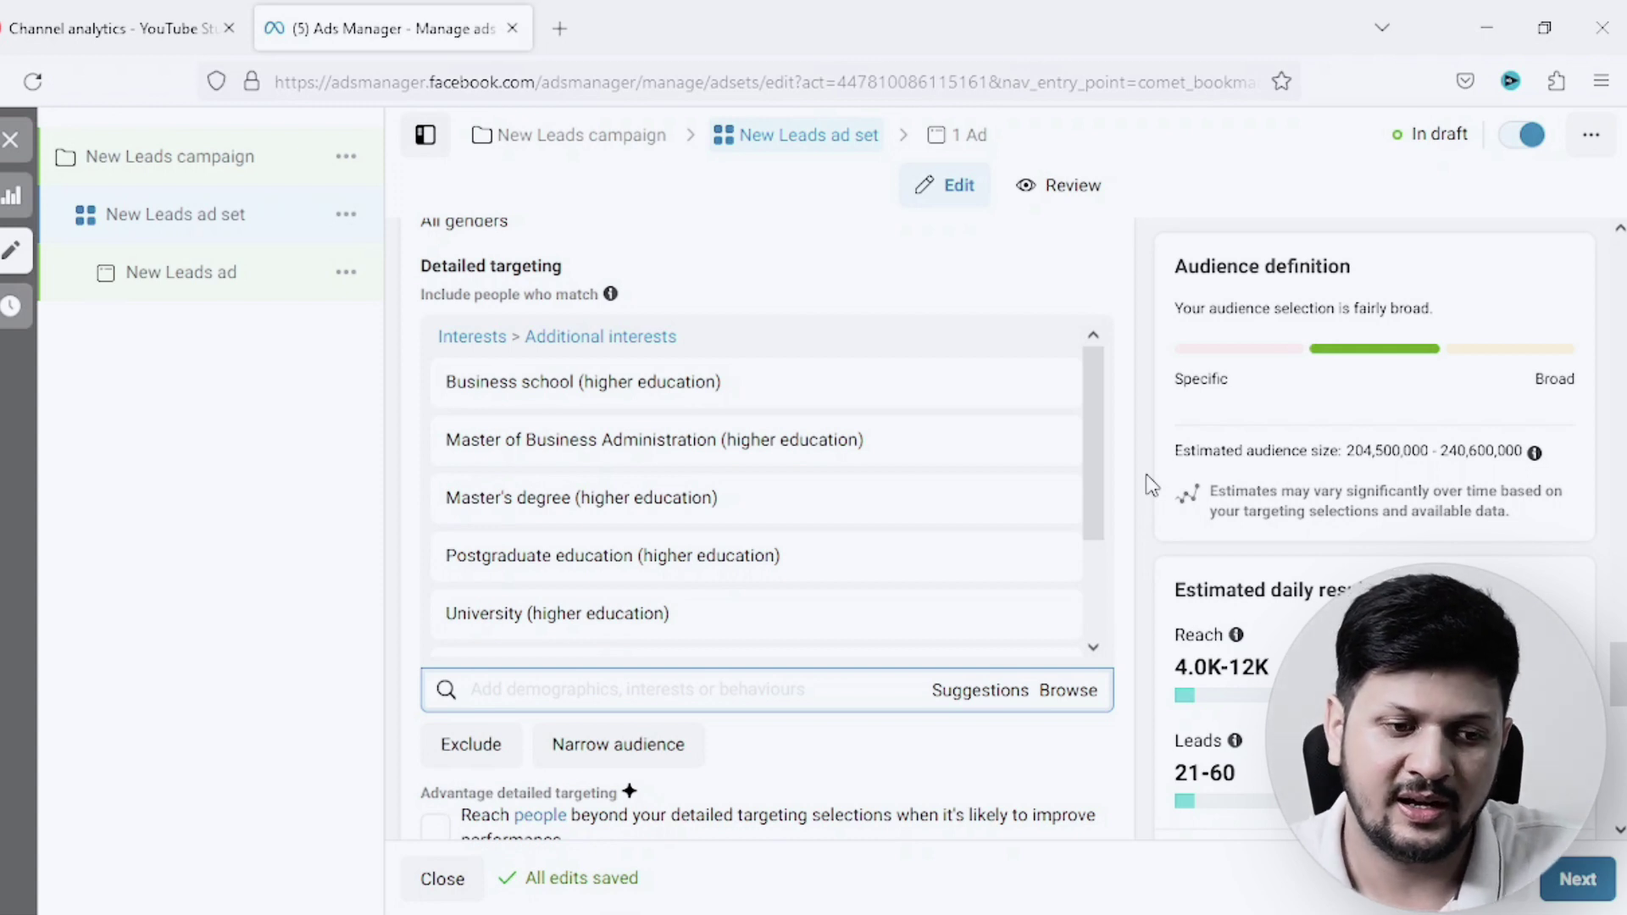
scroll(1144, 487, "down", 2)
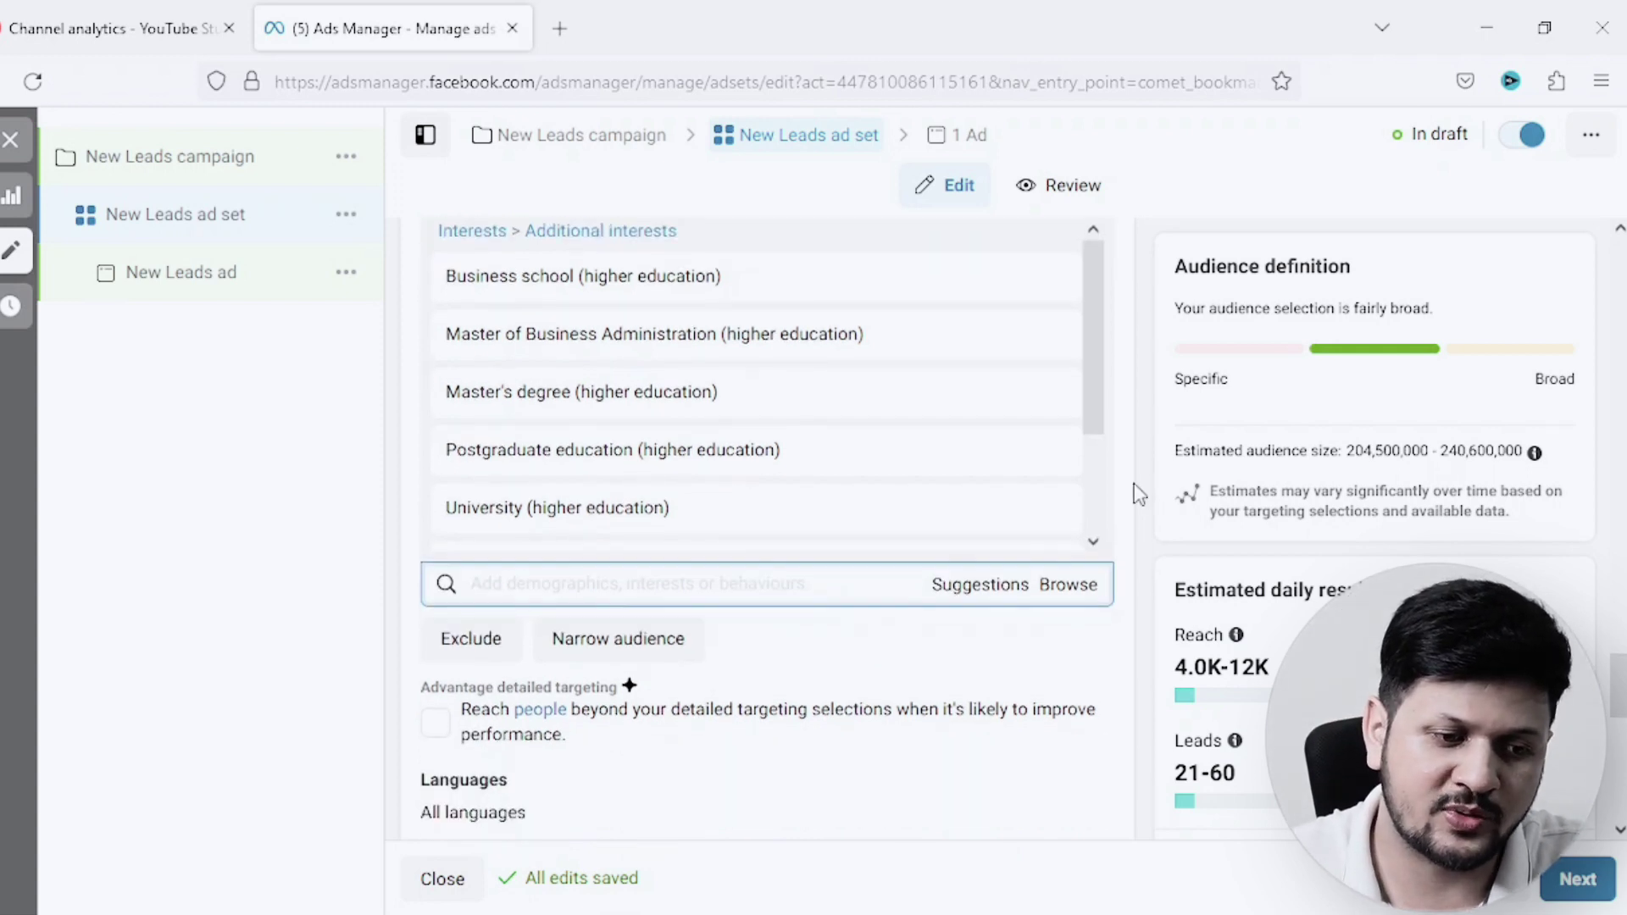
- Add a Narrow audience condition and browse to Demographics > Education > Education level
left_click(621, 654)
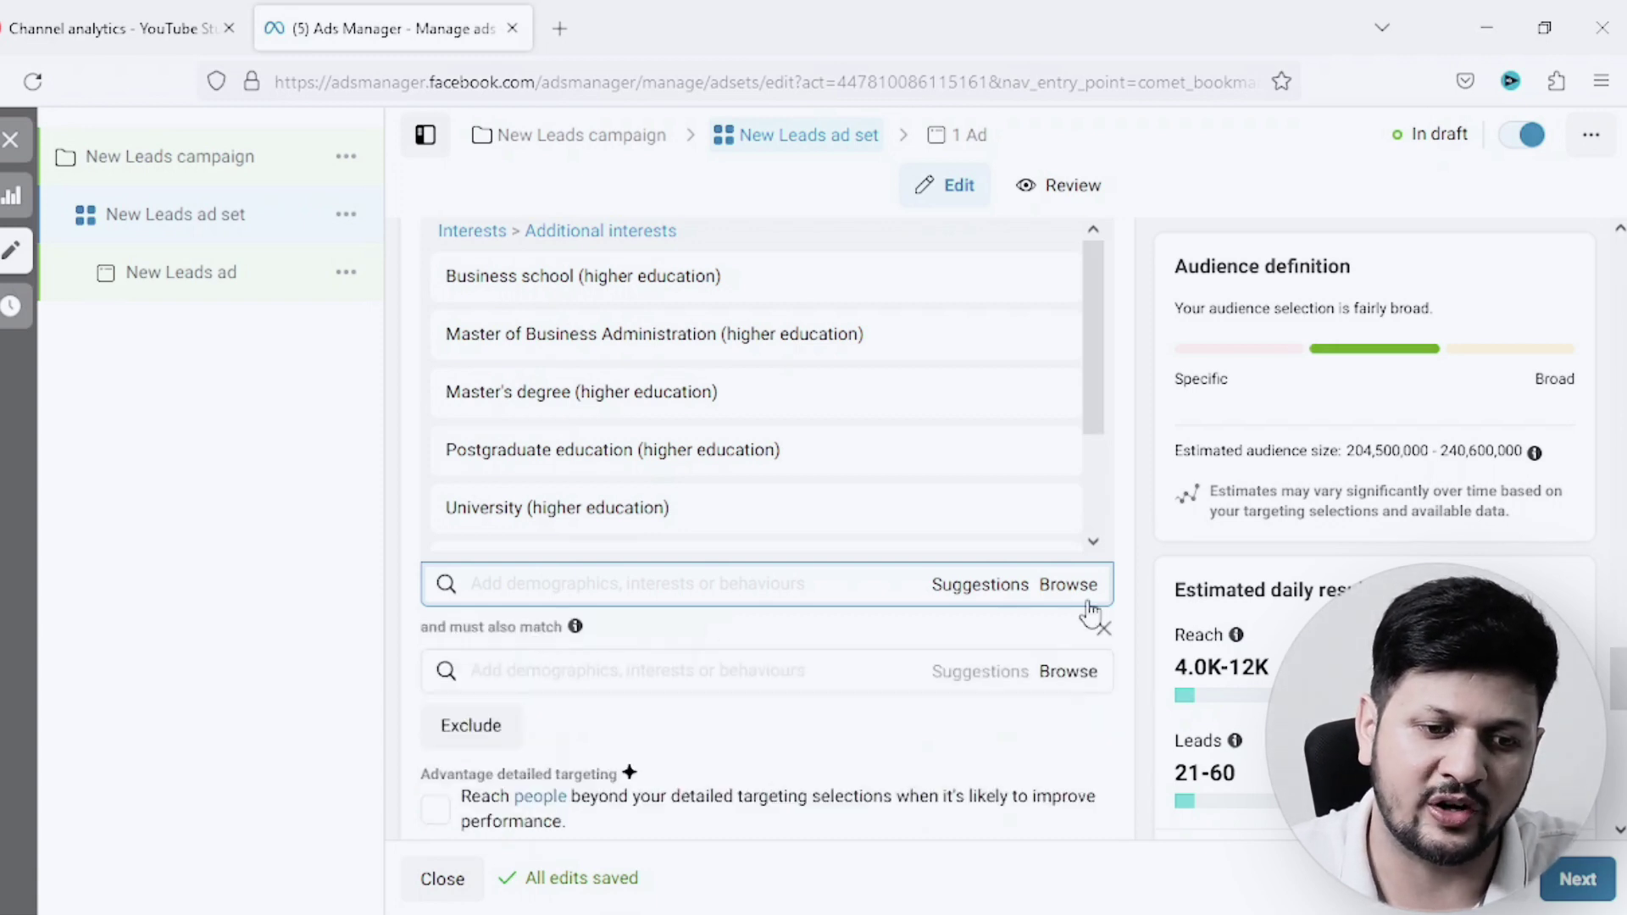
scroll(1131, 606, "down", 1)
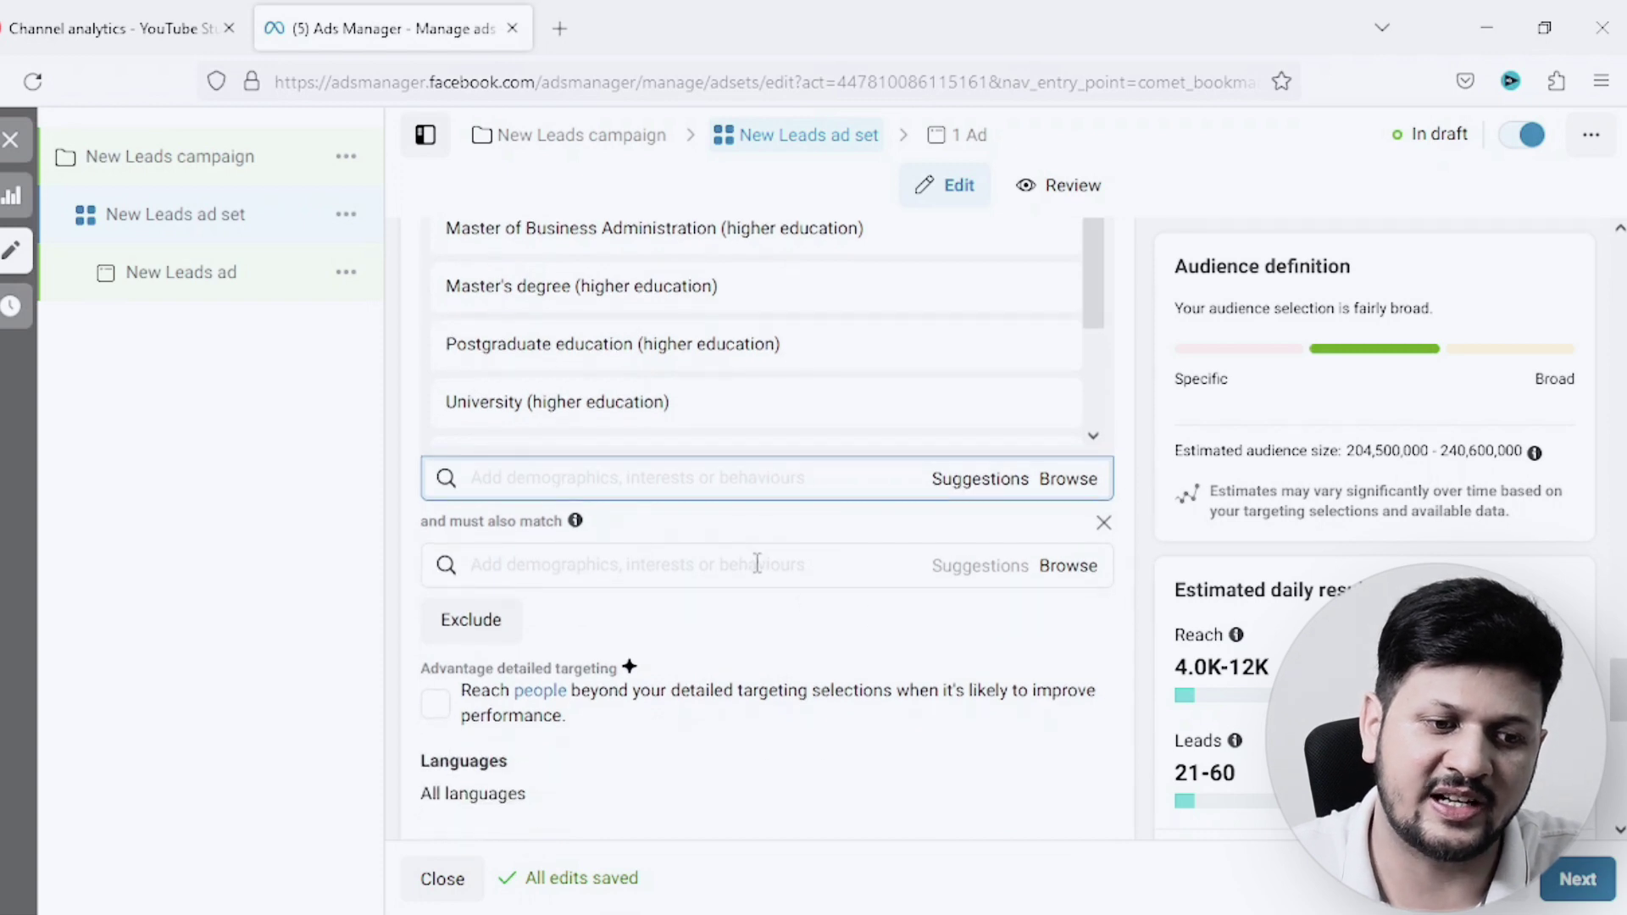
left_click(757, 563)
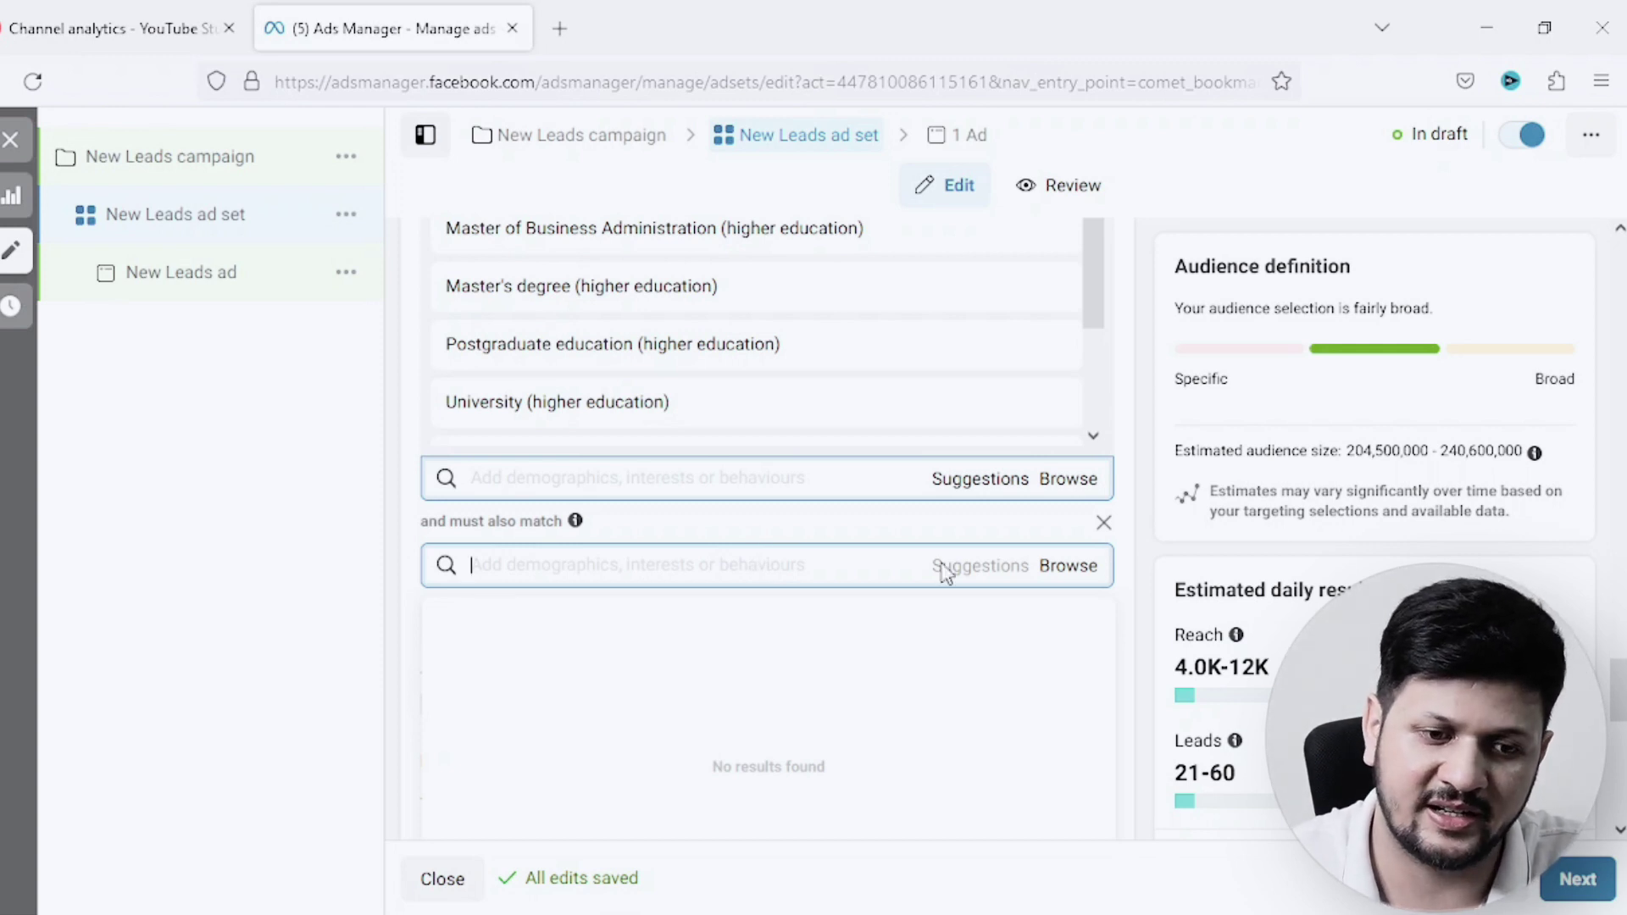
left_click(1074, 565)
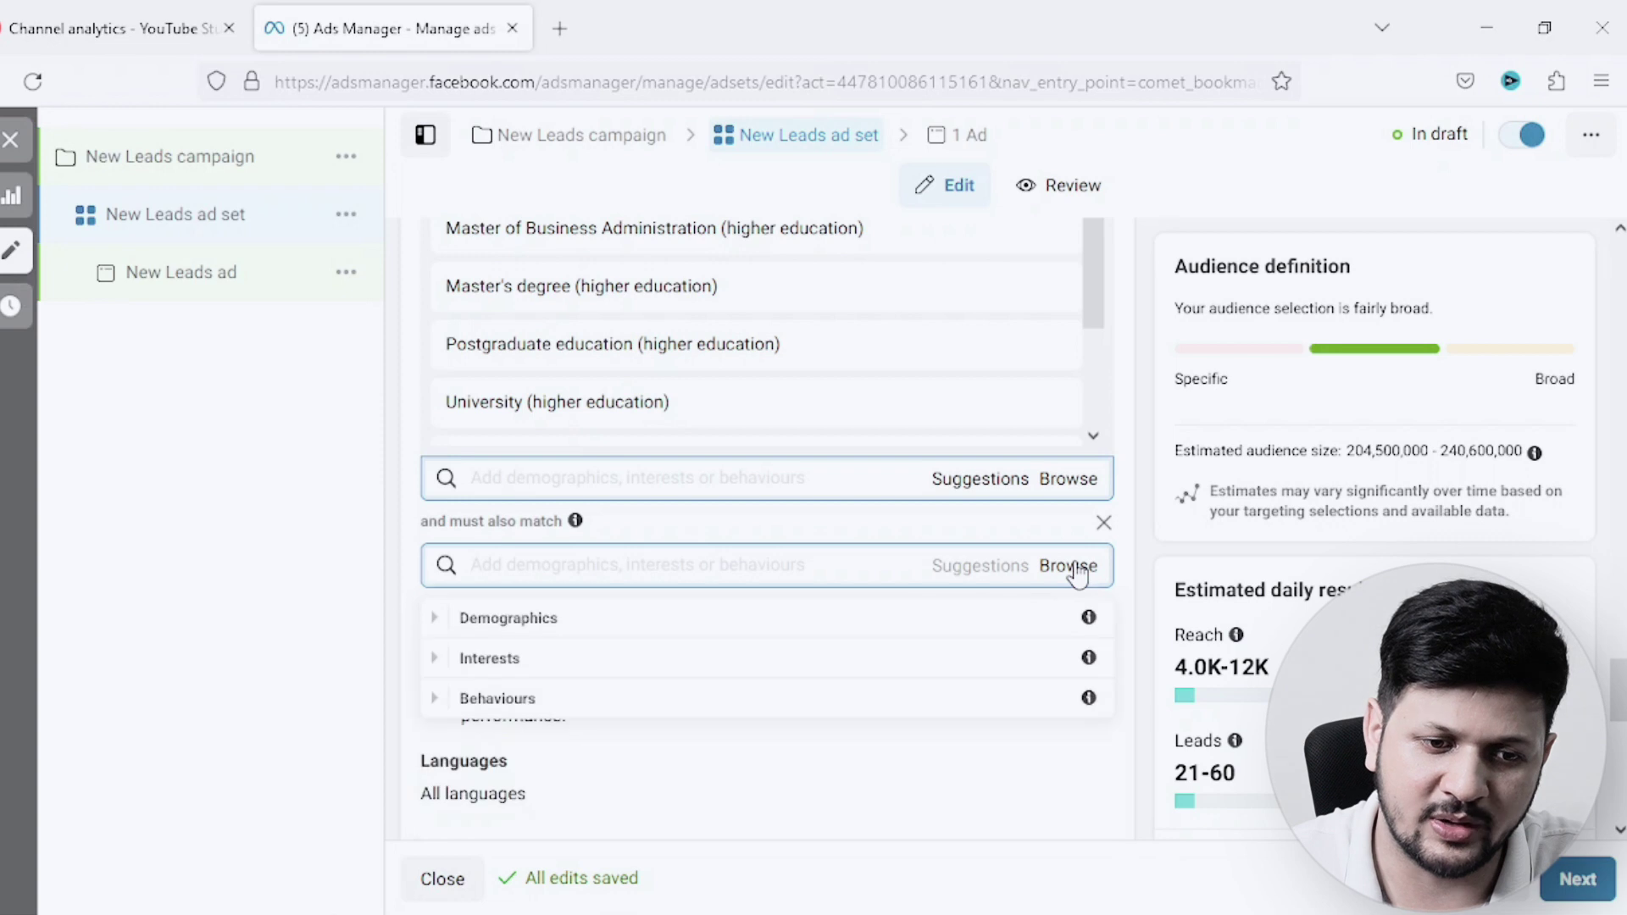
left_click(435, 620)
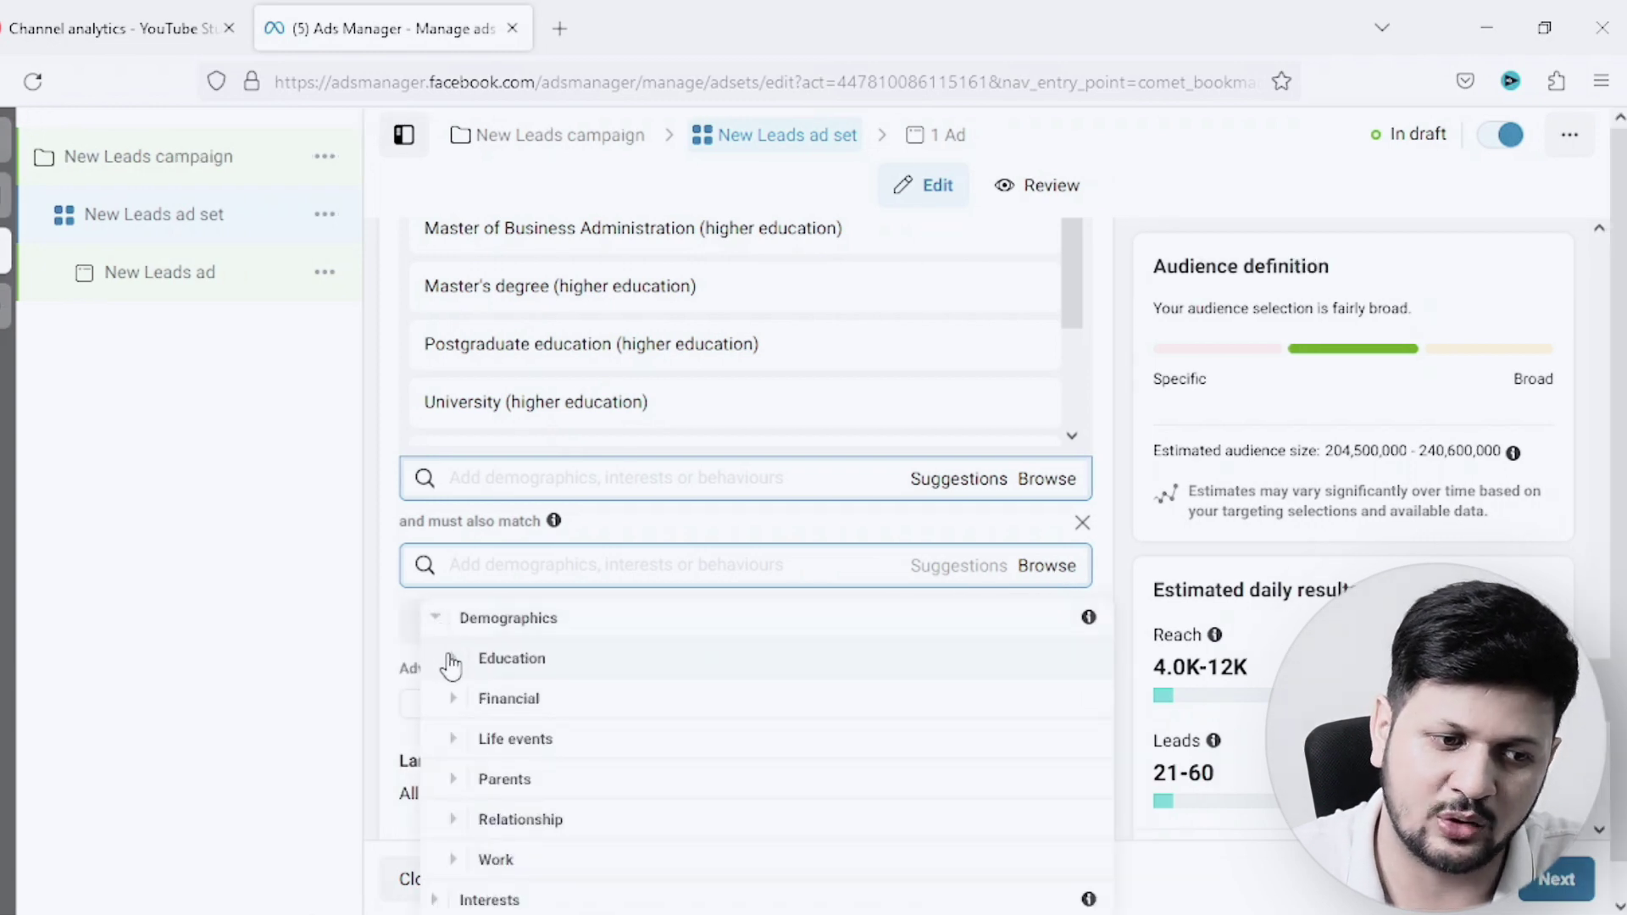
left_click(450, 660)
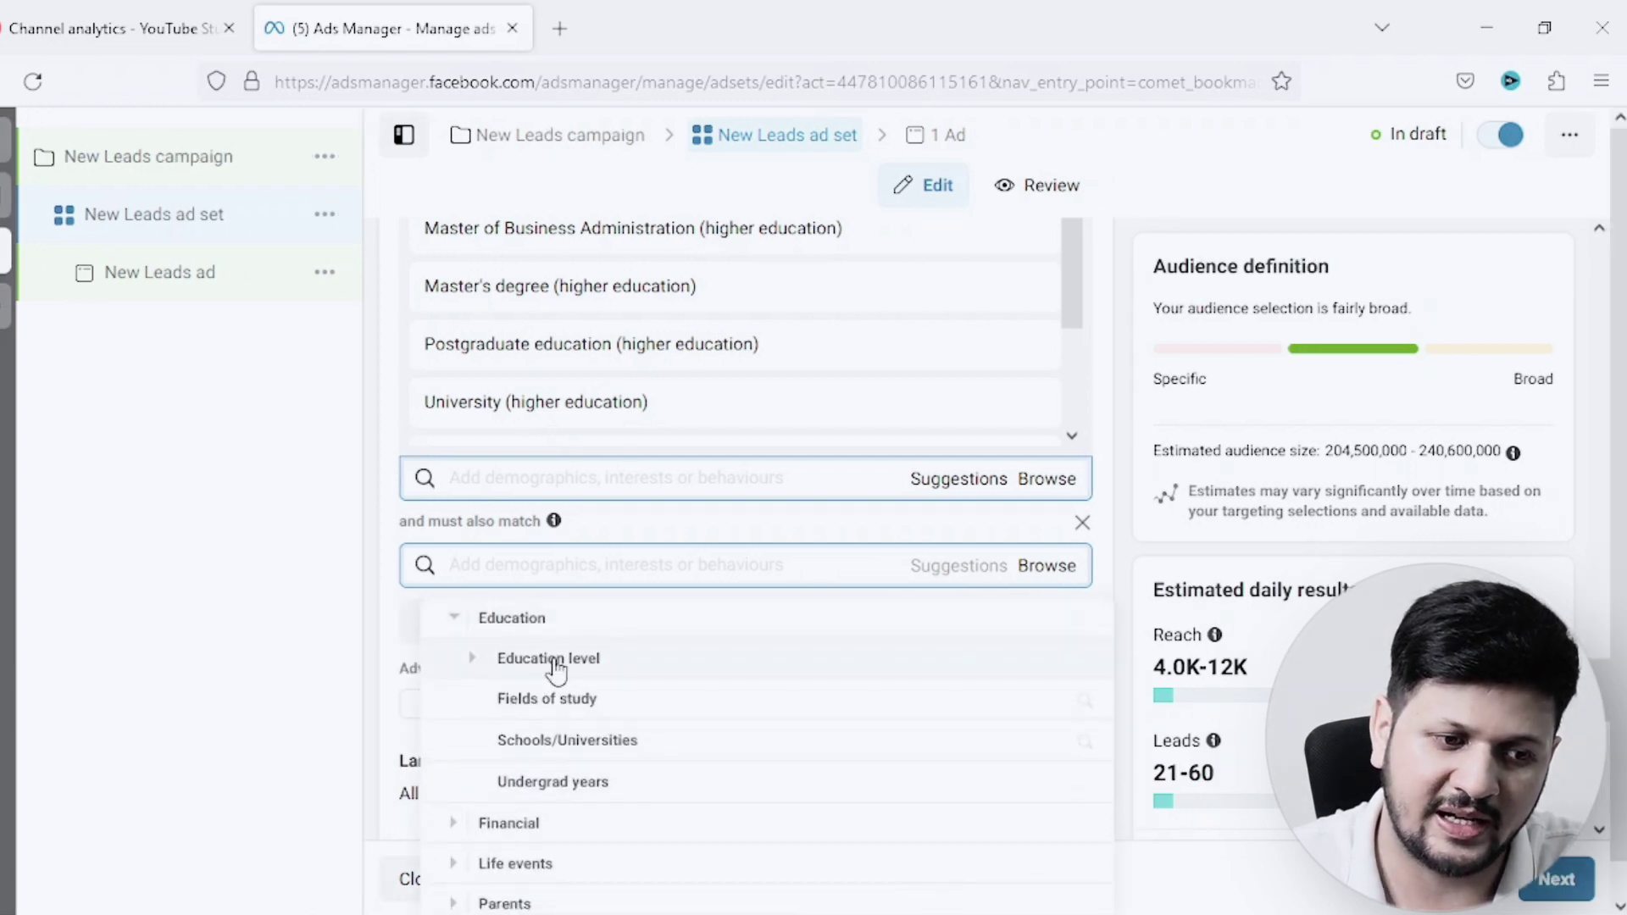
left_click(473, 669)
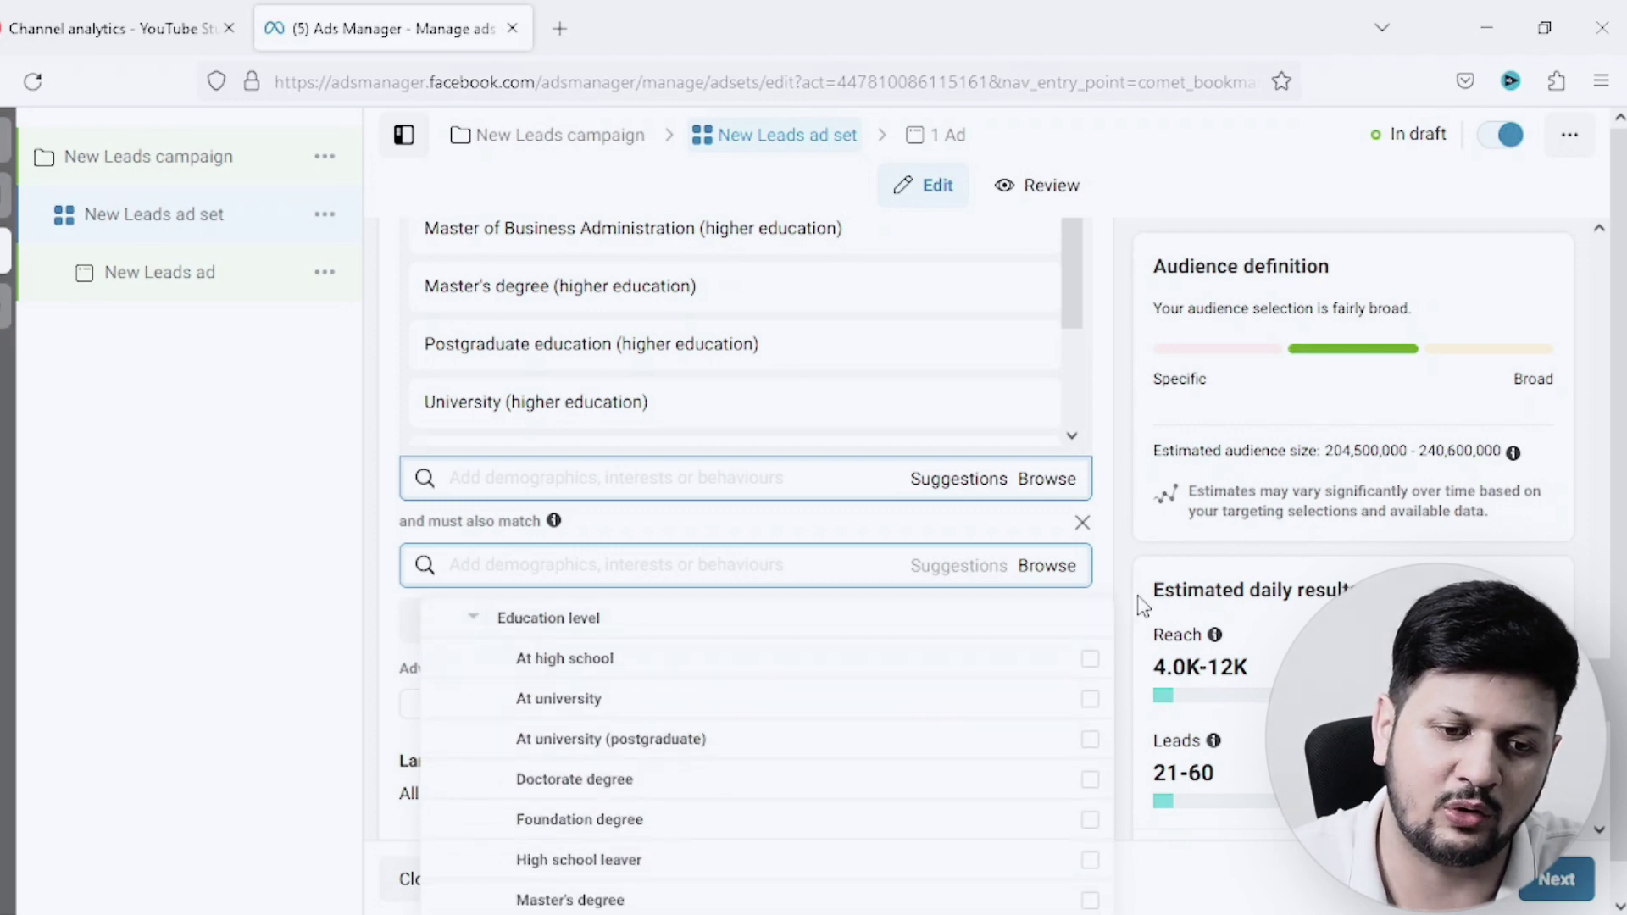
- Require At university, Some university and University graduate education levels
scroll(1140, 606, "down", 2)
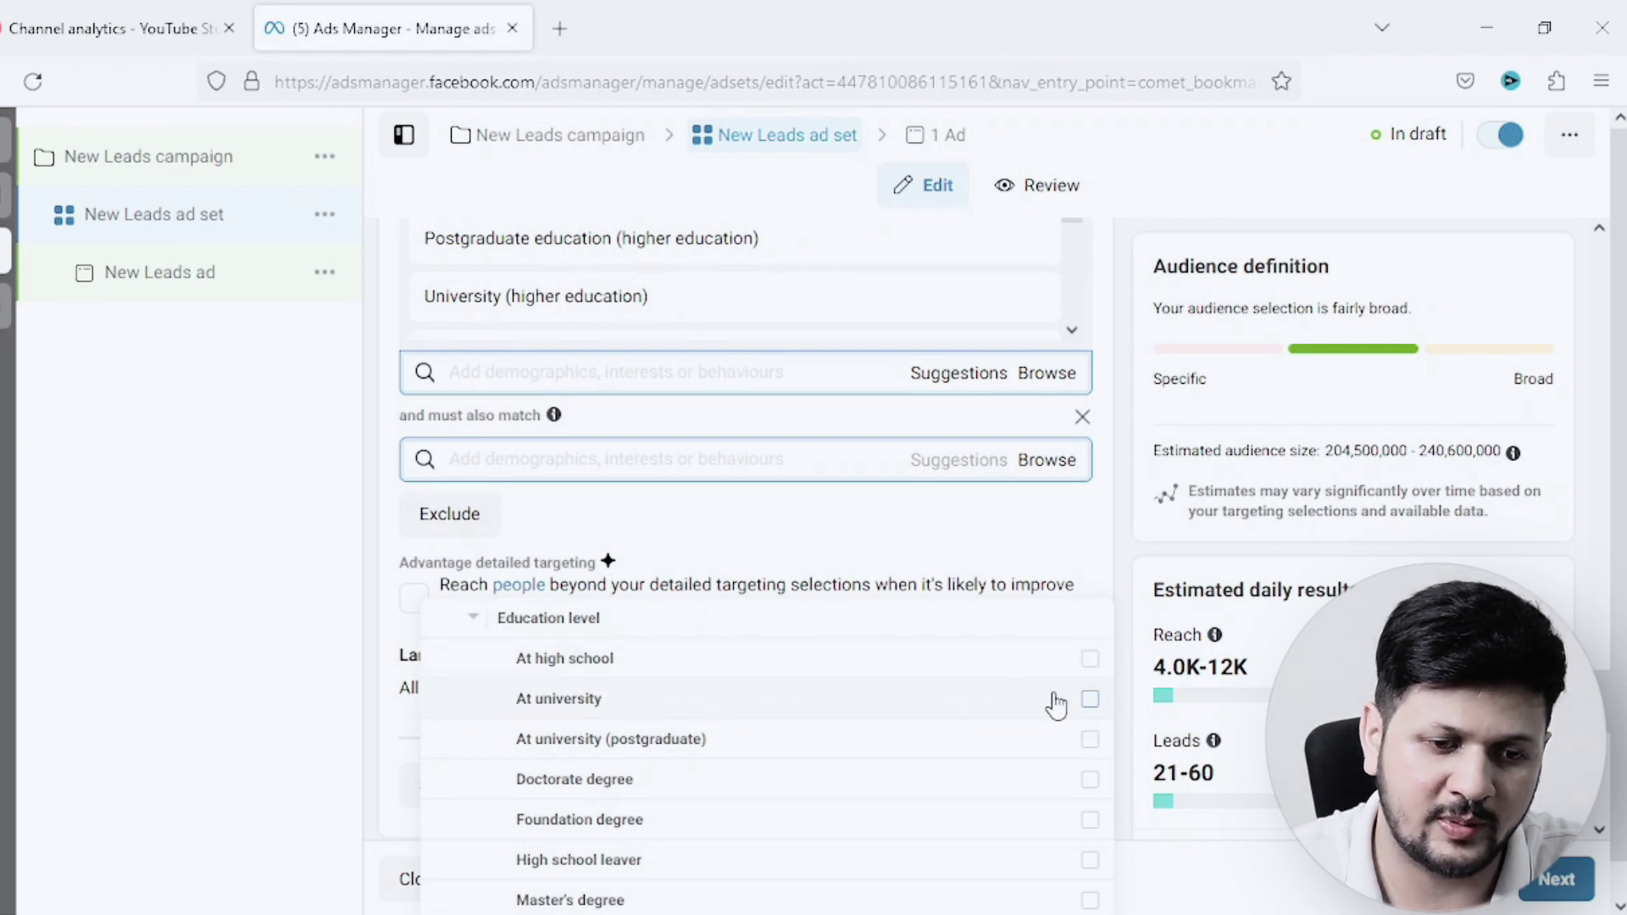
mouse_move(1091, 710)
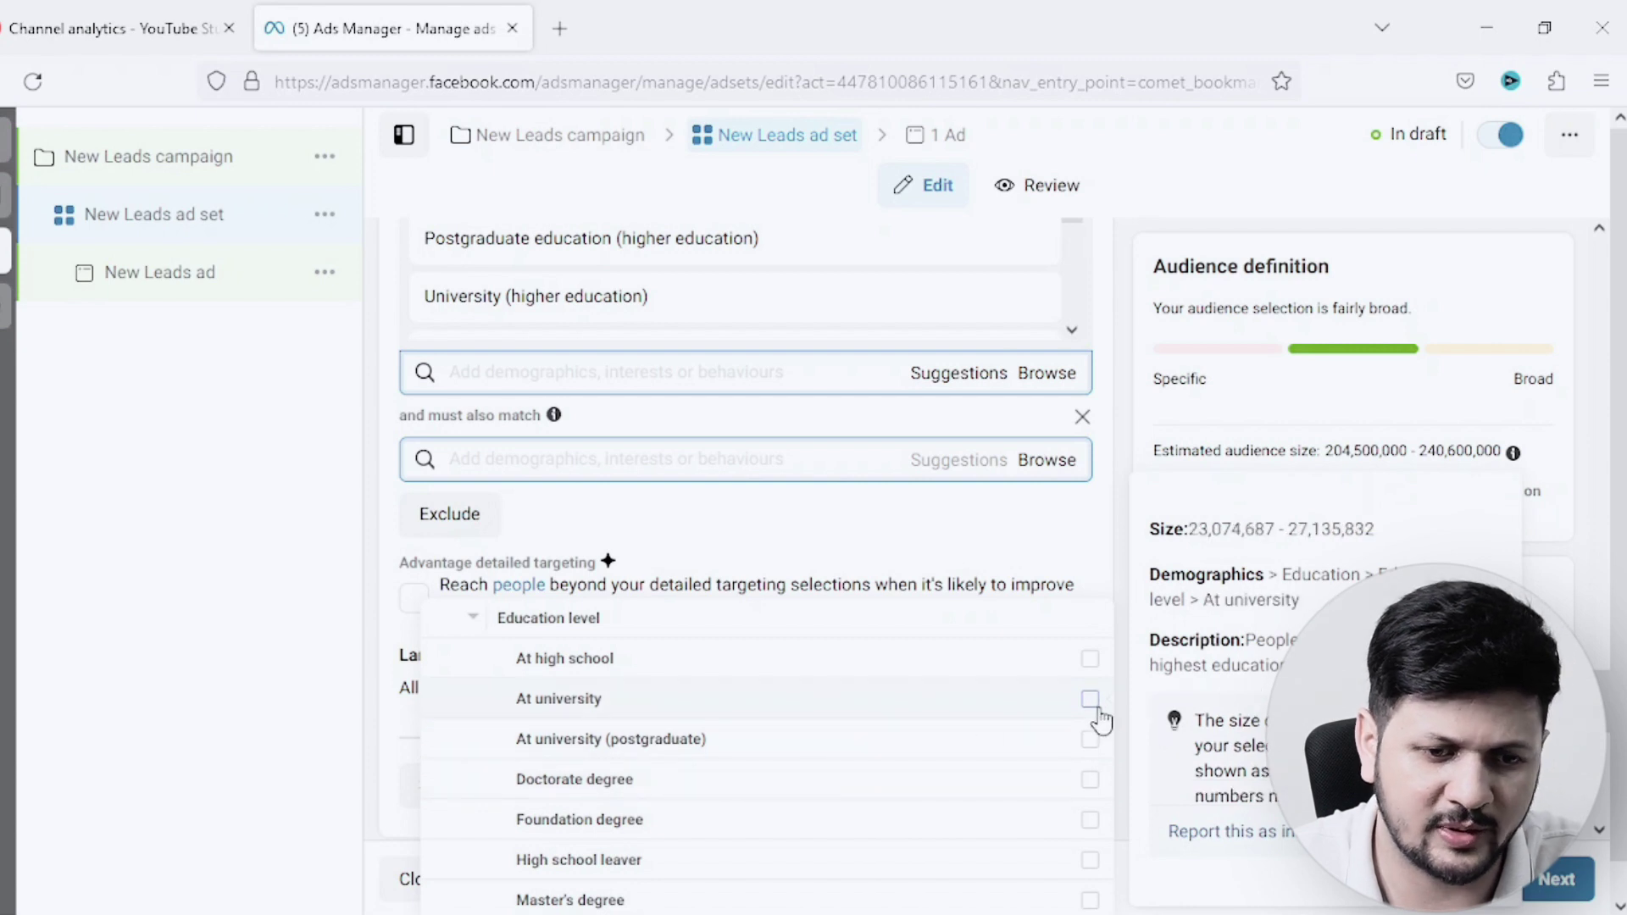
left_click(1090, 700)
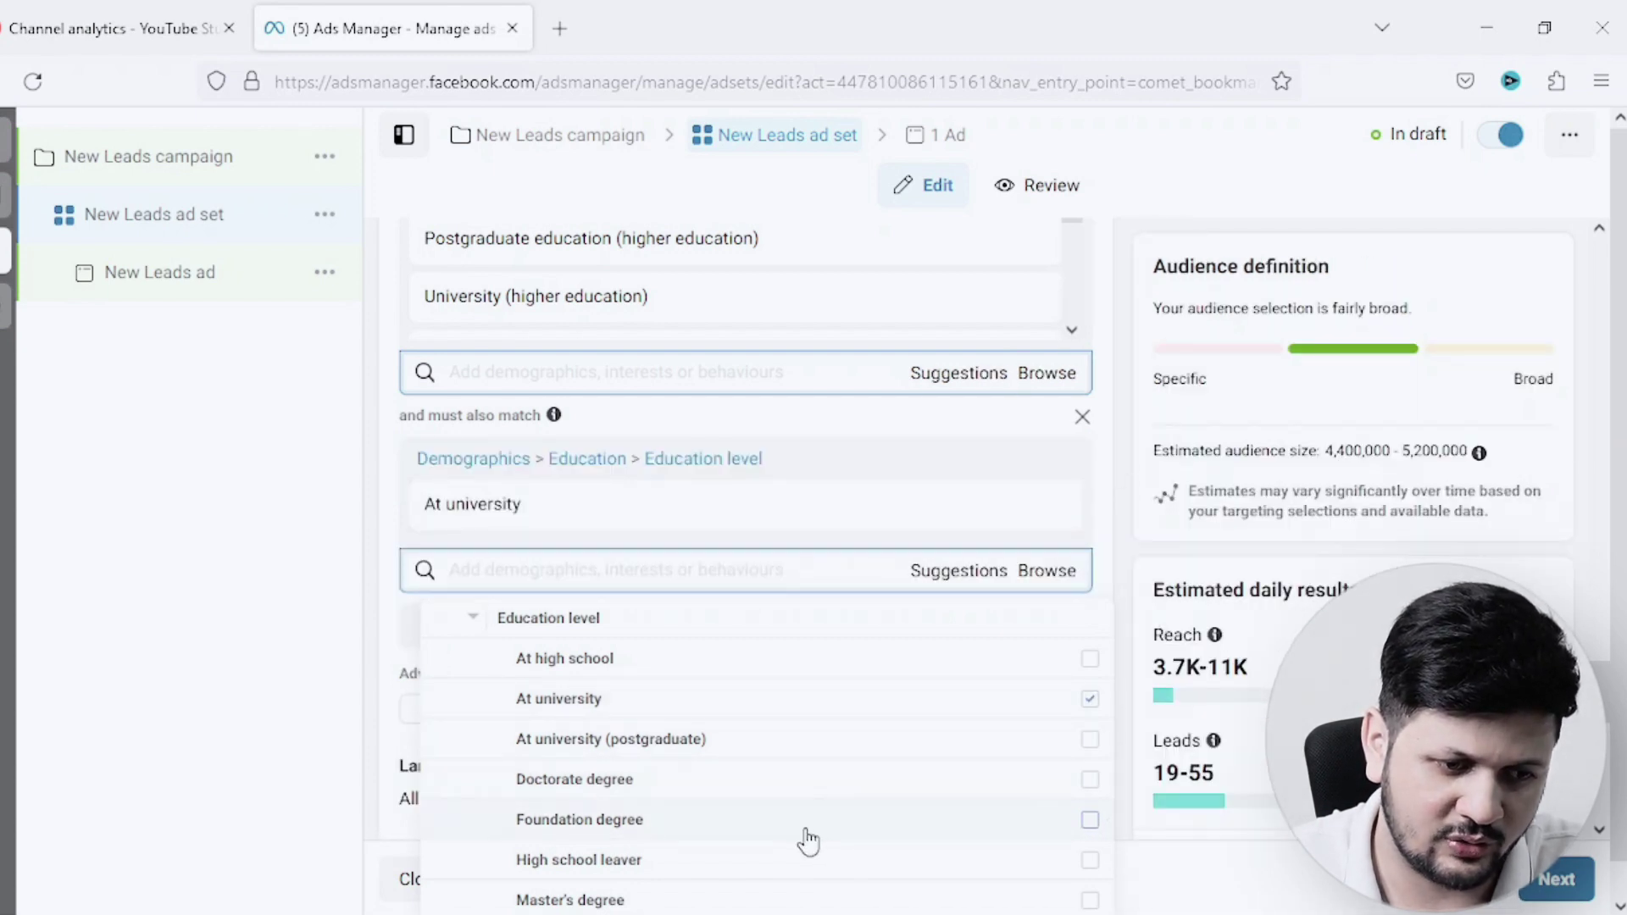
scroll(848, 826, "down", 3)
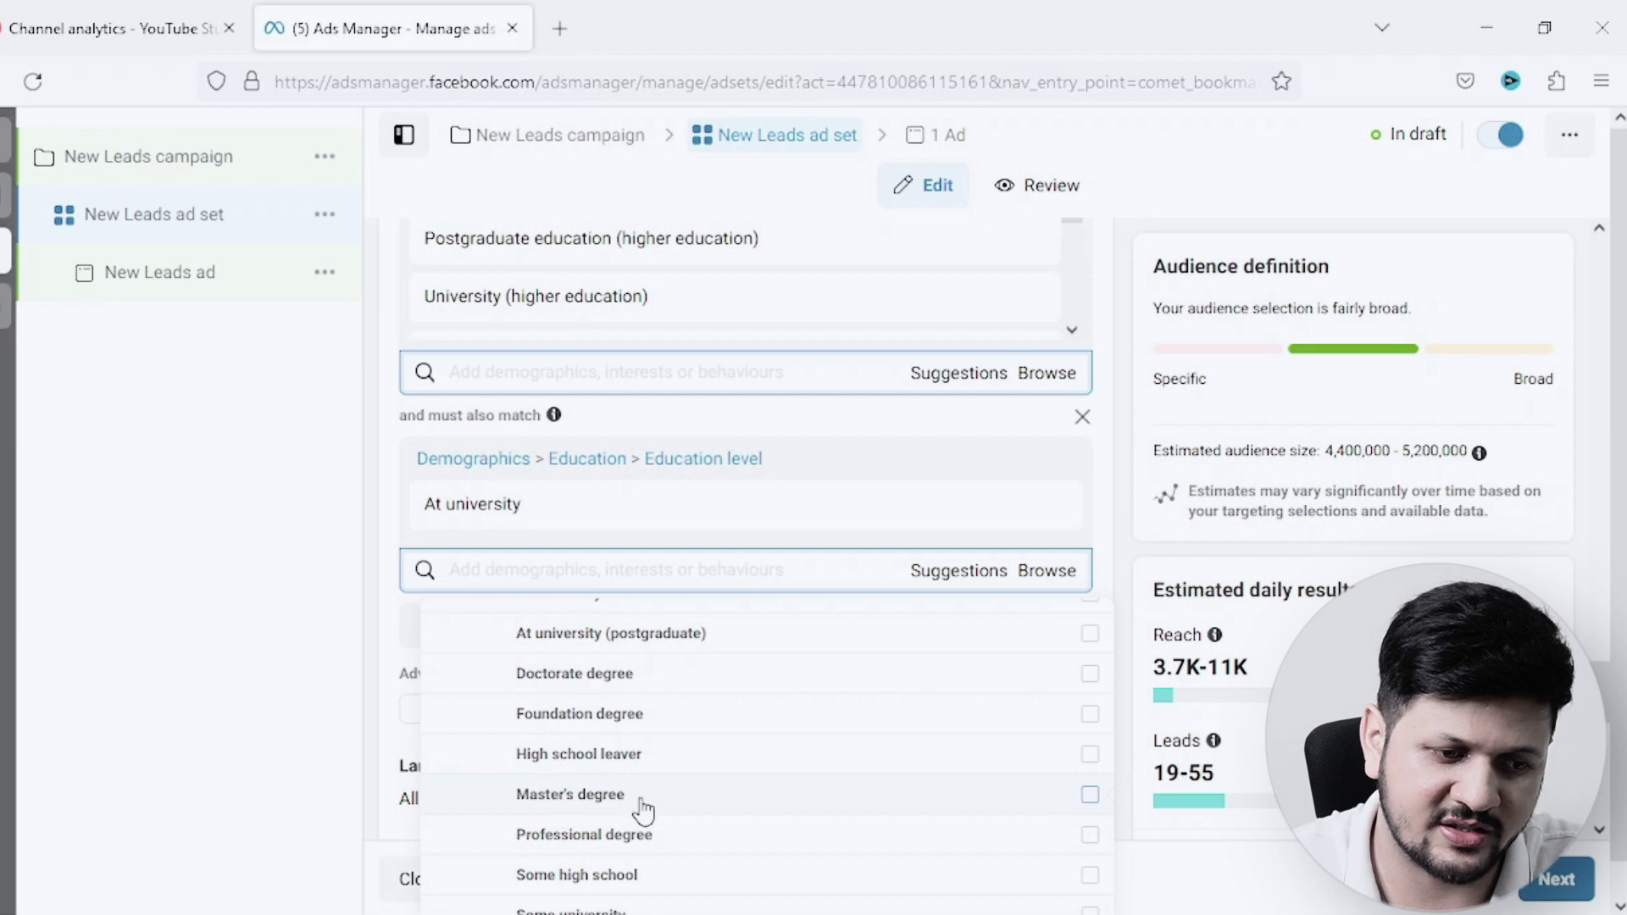
scroll(641, 812, "down", 3)
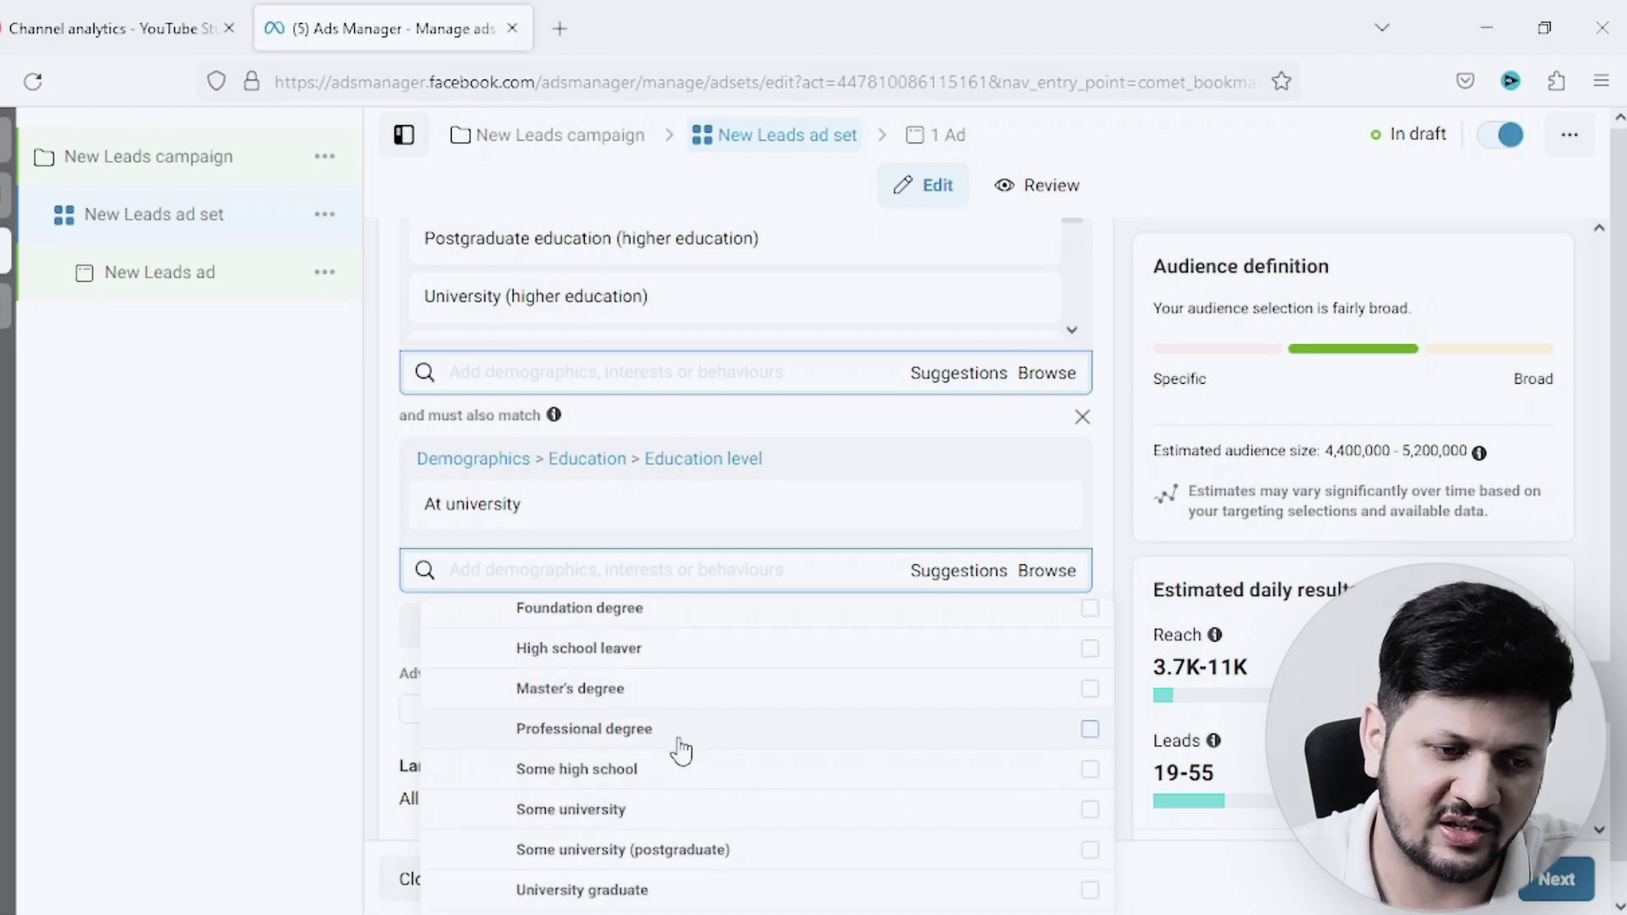
mouse_move(585, 771)
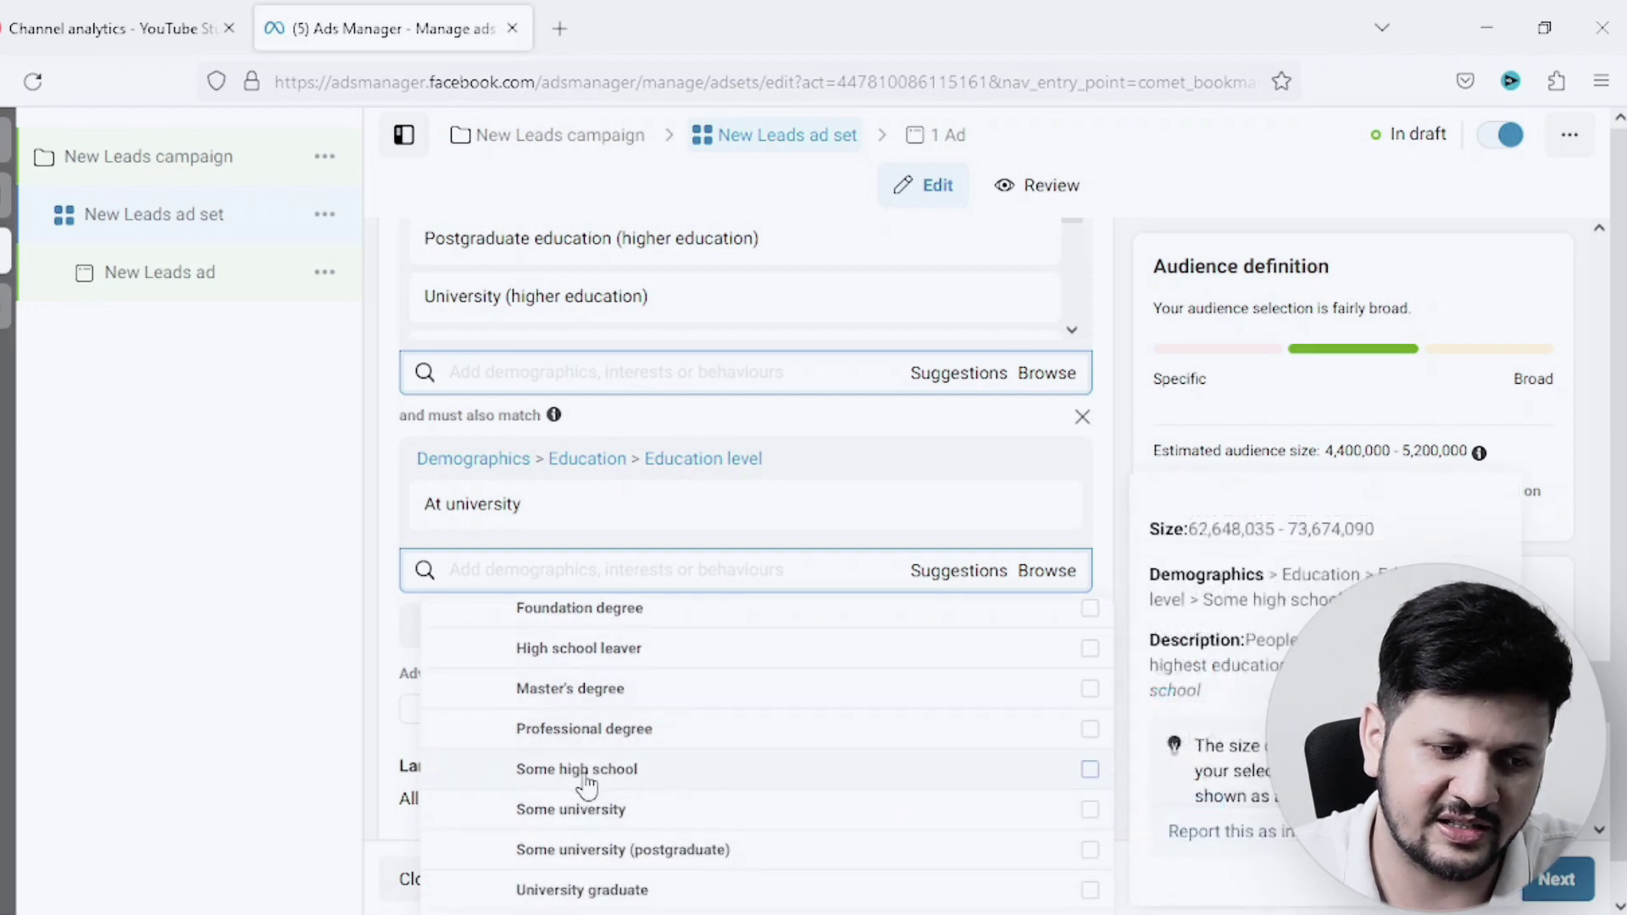
left_click(1089, 811)
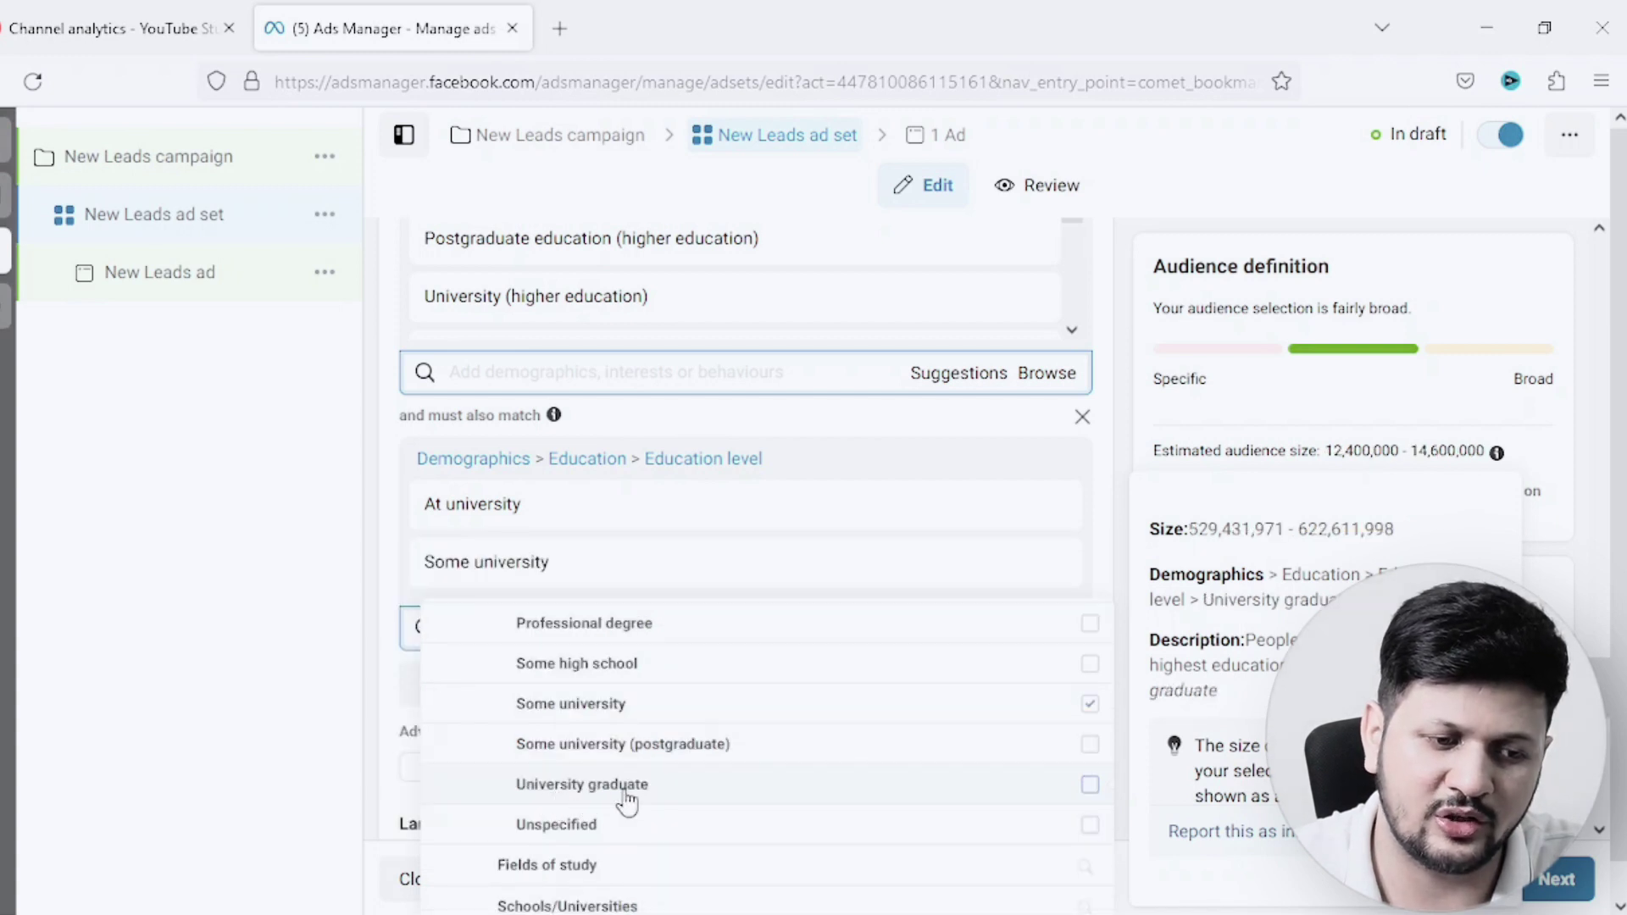
left_click(1092, 786)
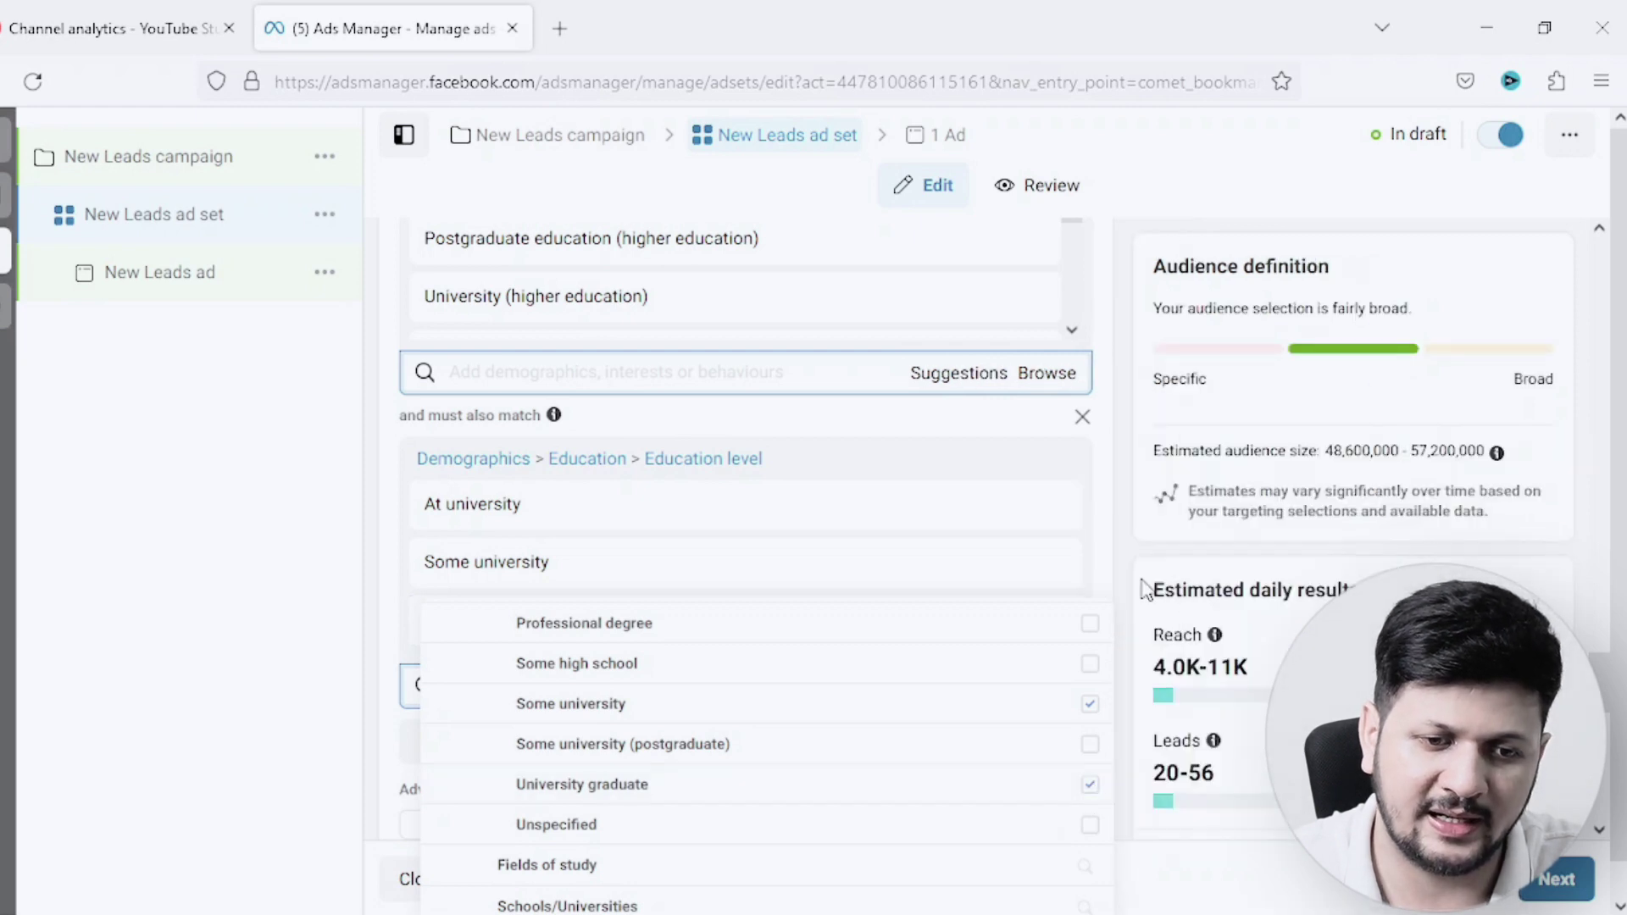
left_click(1126, 566)
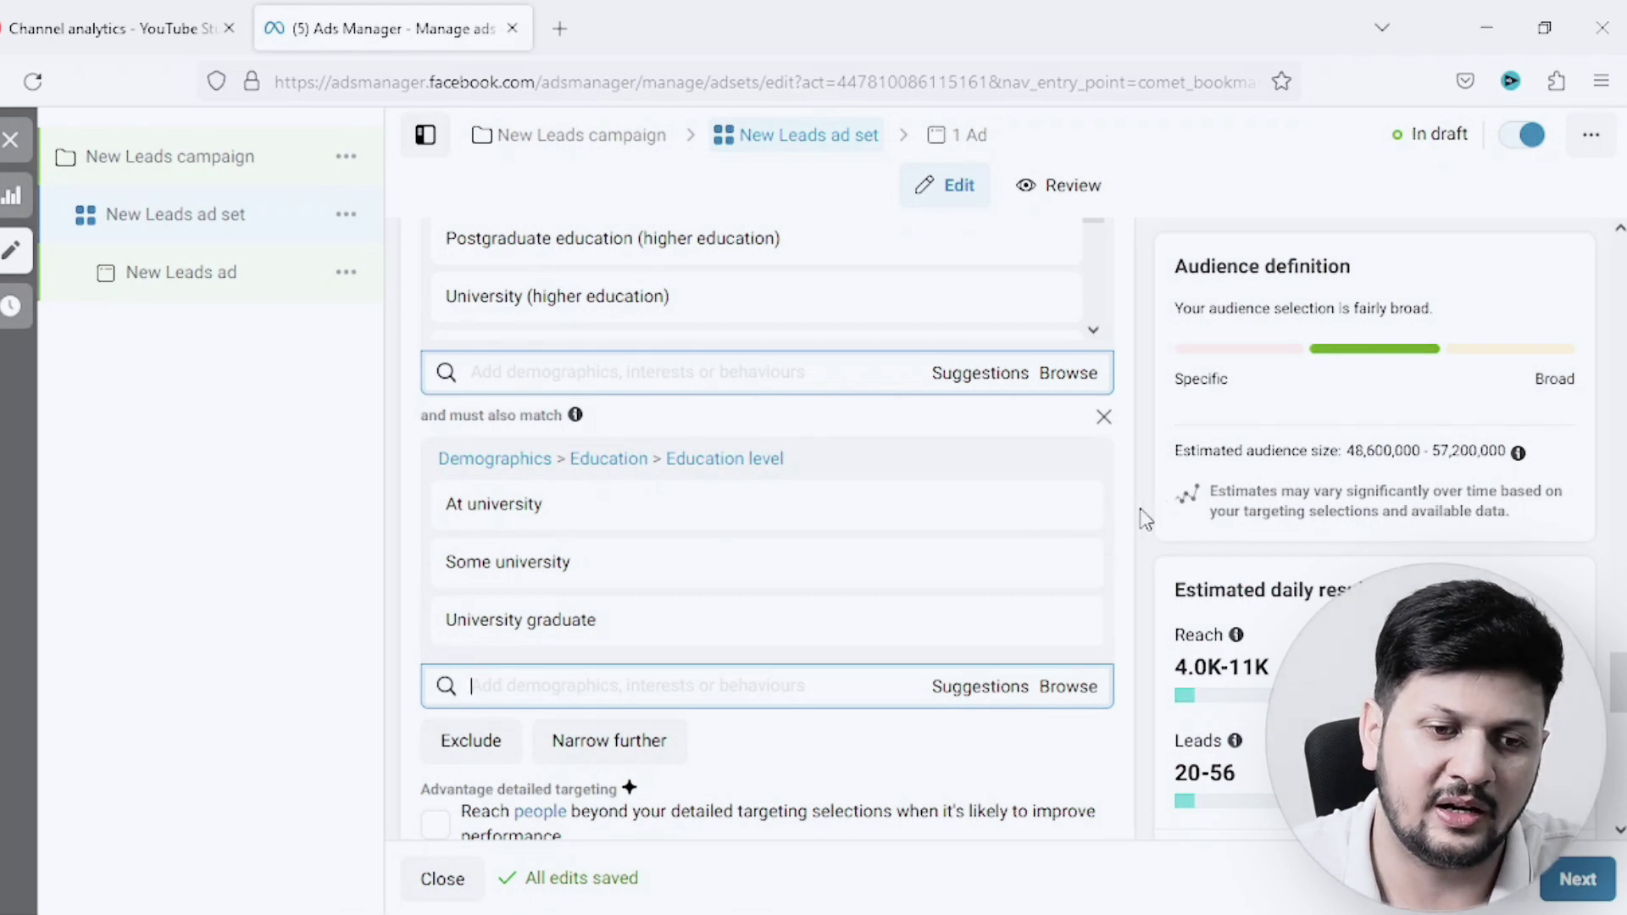
scroll(1140, 517, "up", 1)
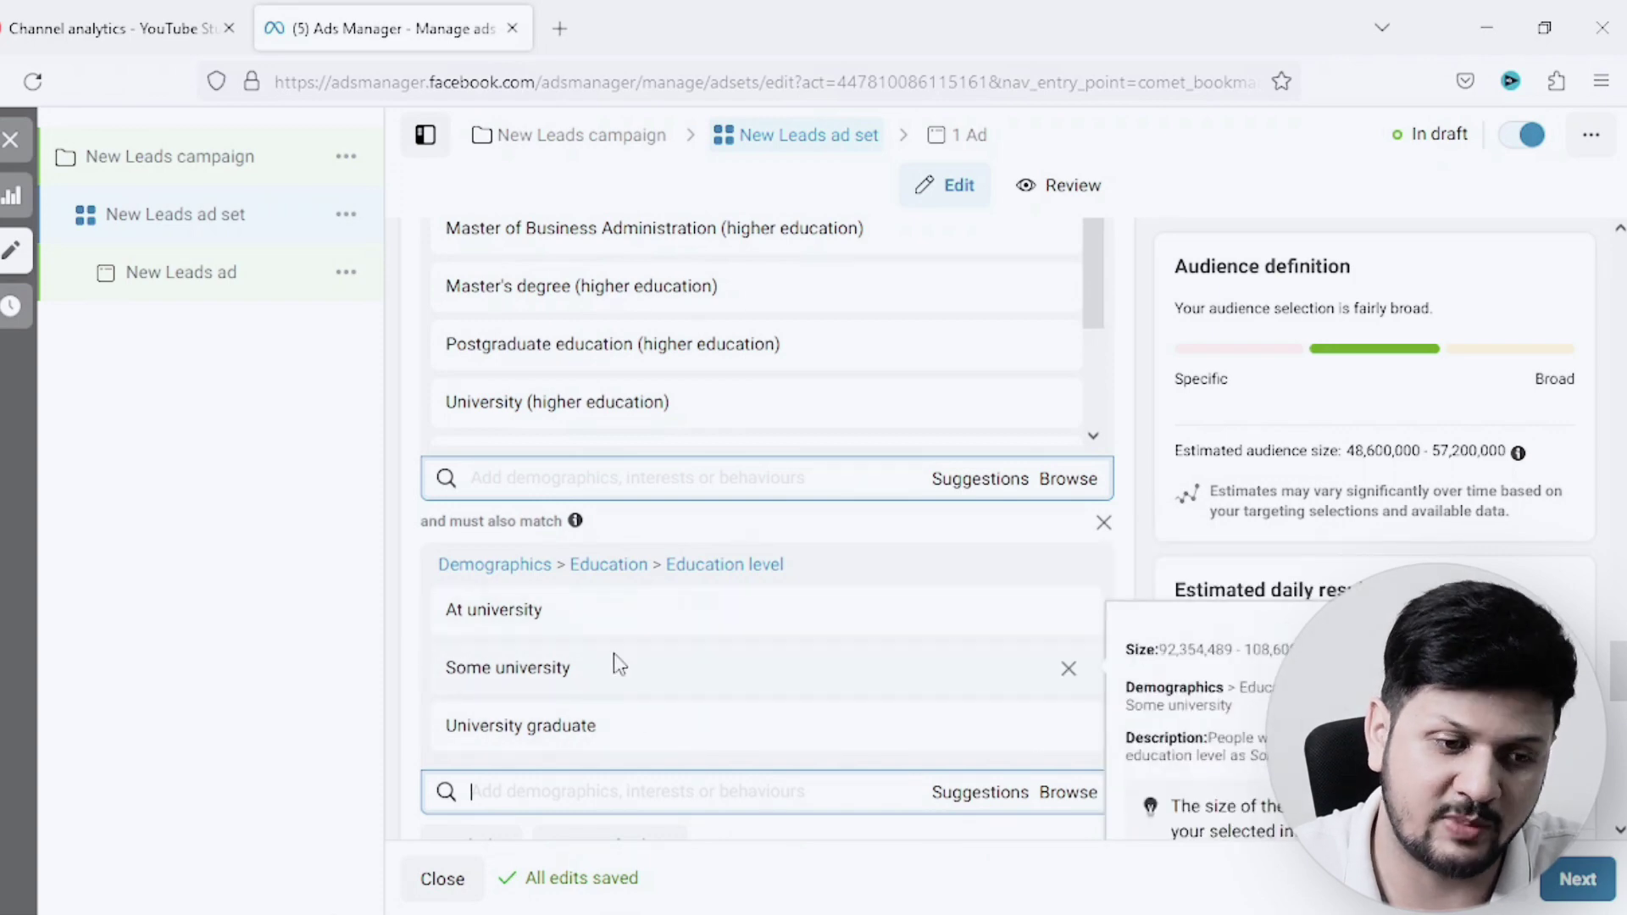
scroll(653, 659, "up", 3)
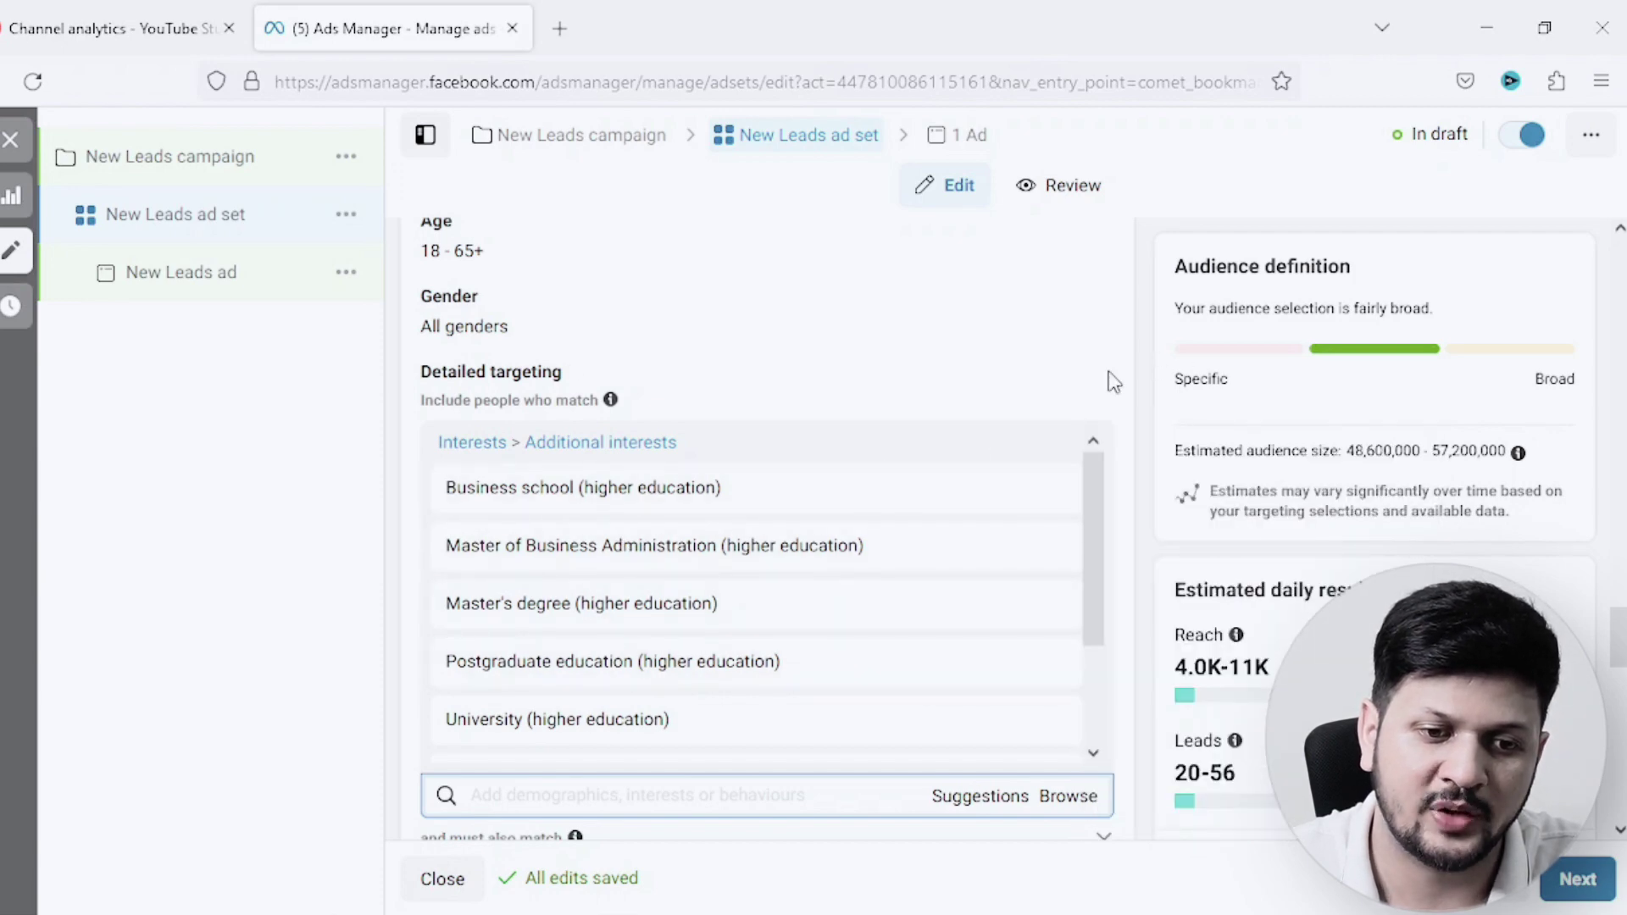
scroll(1162, 438, "down", 3)
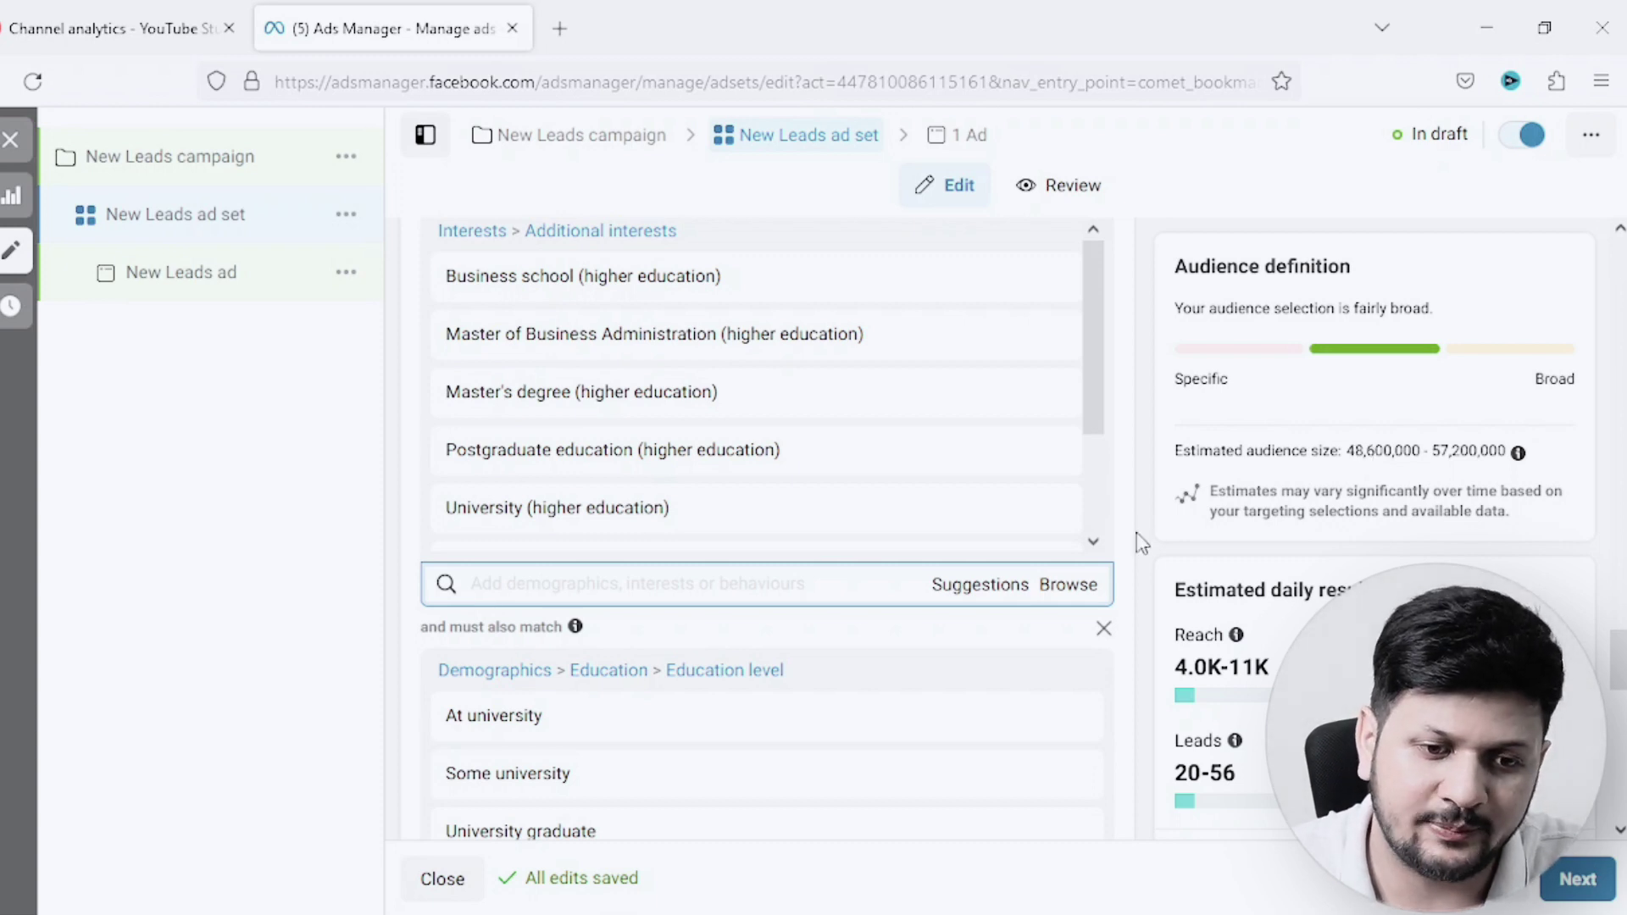
scroll(1146, 555, "down", 5)
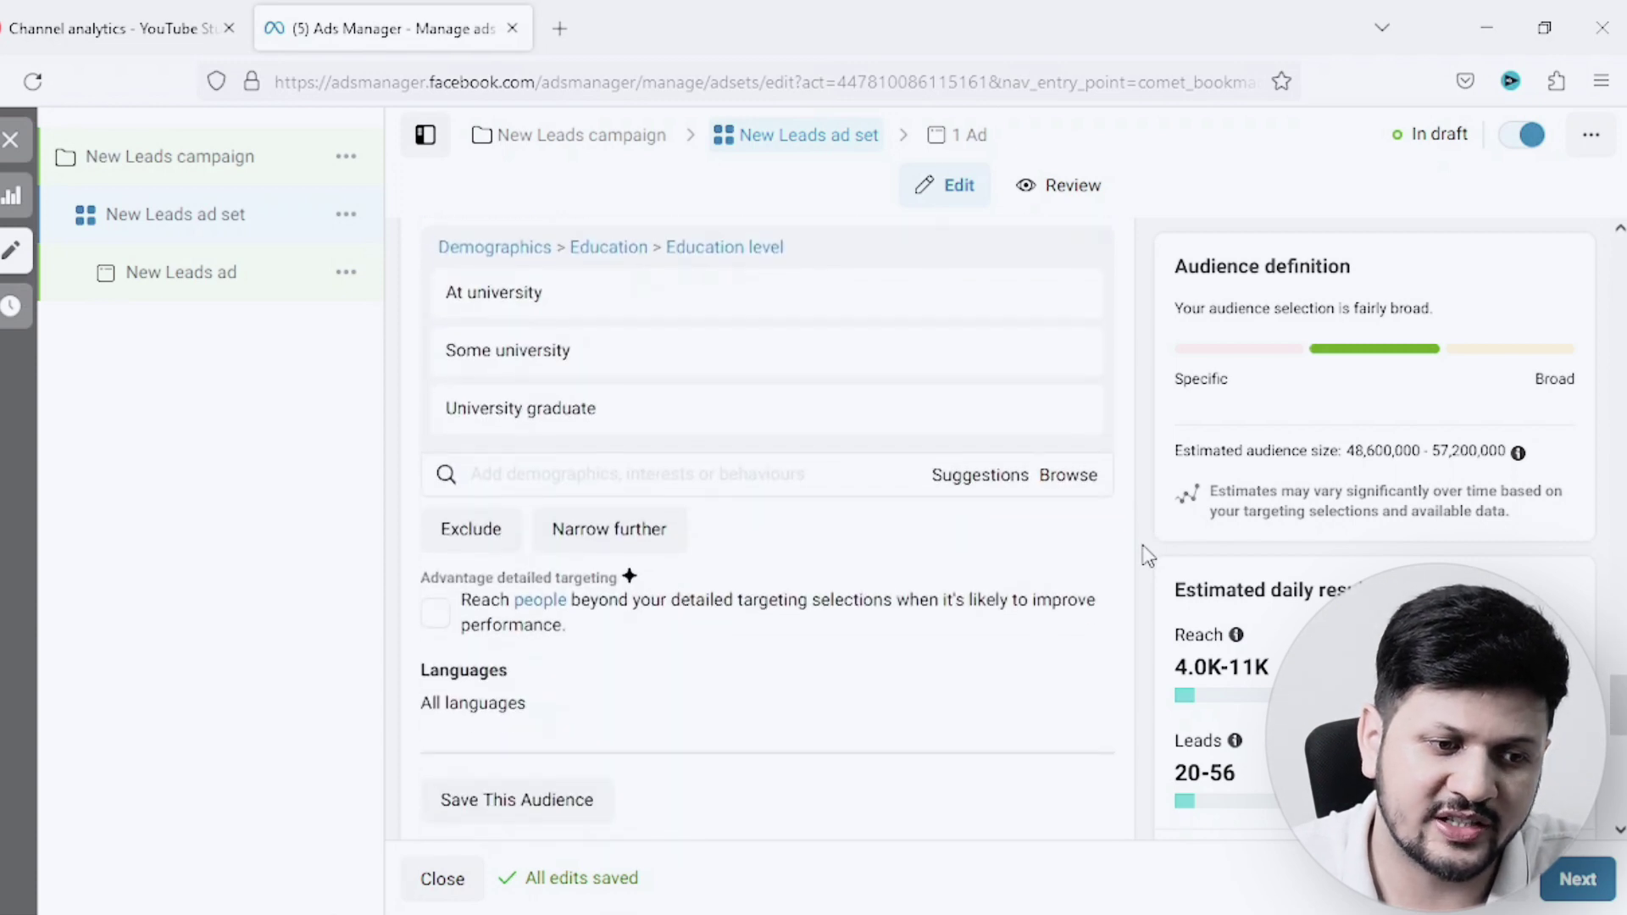
- Start an exclusion and browse to Demographics > Education > Education level
left_click(461, 534)
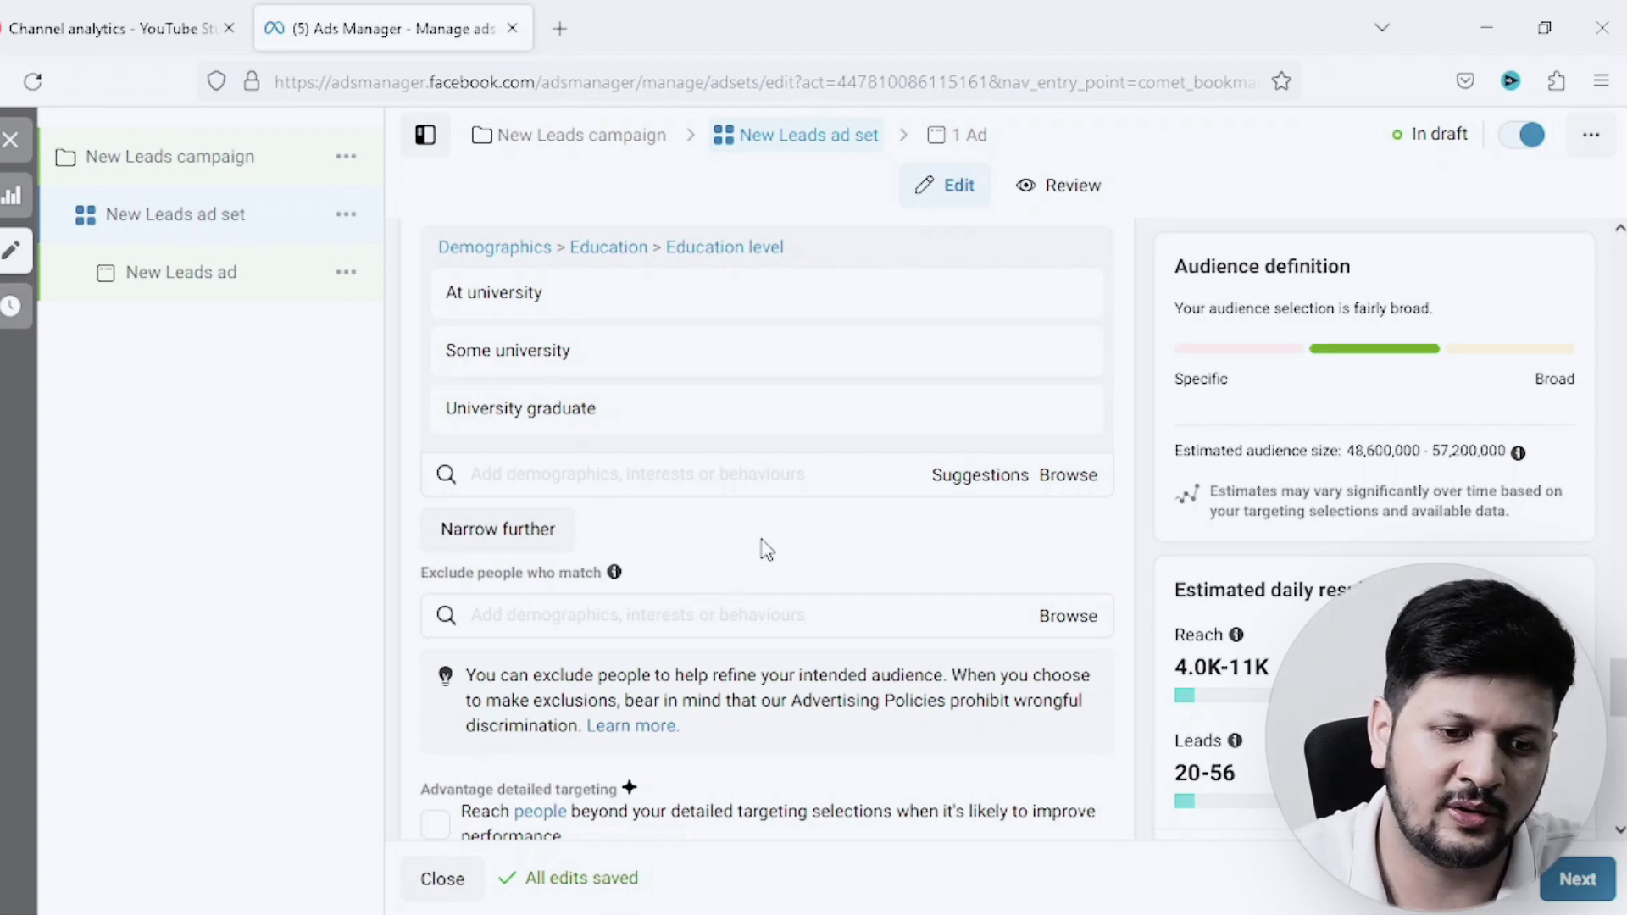
scroll(767, 549, "down", 1)
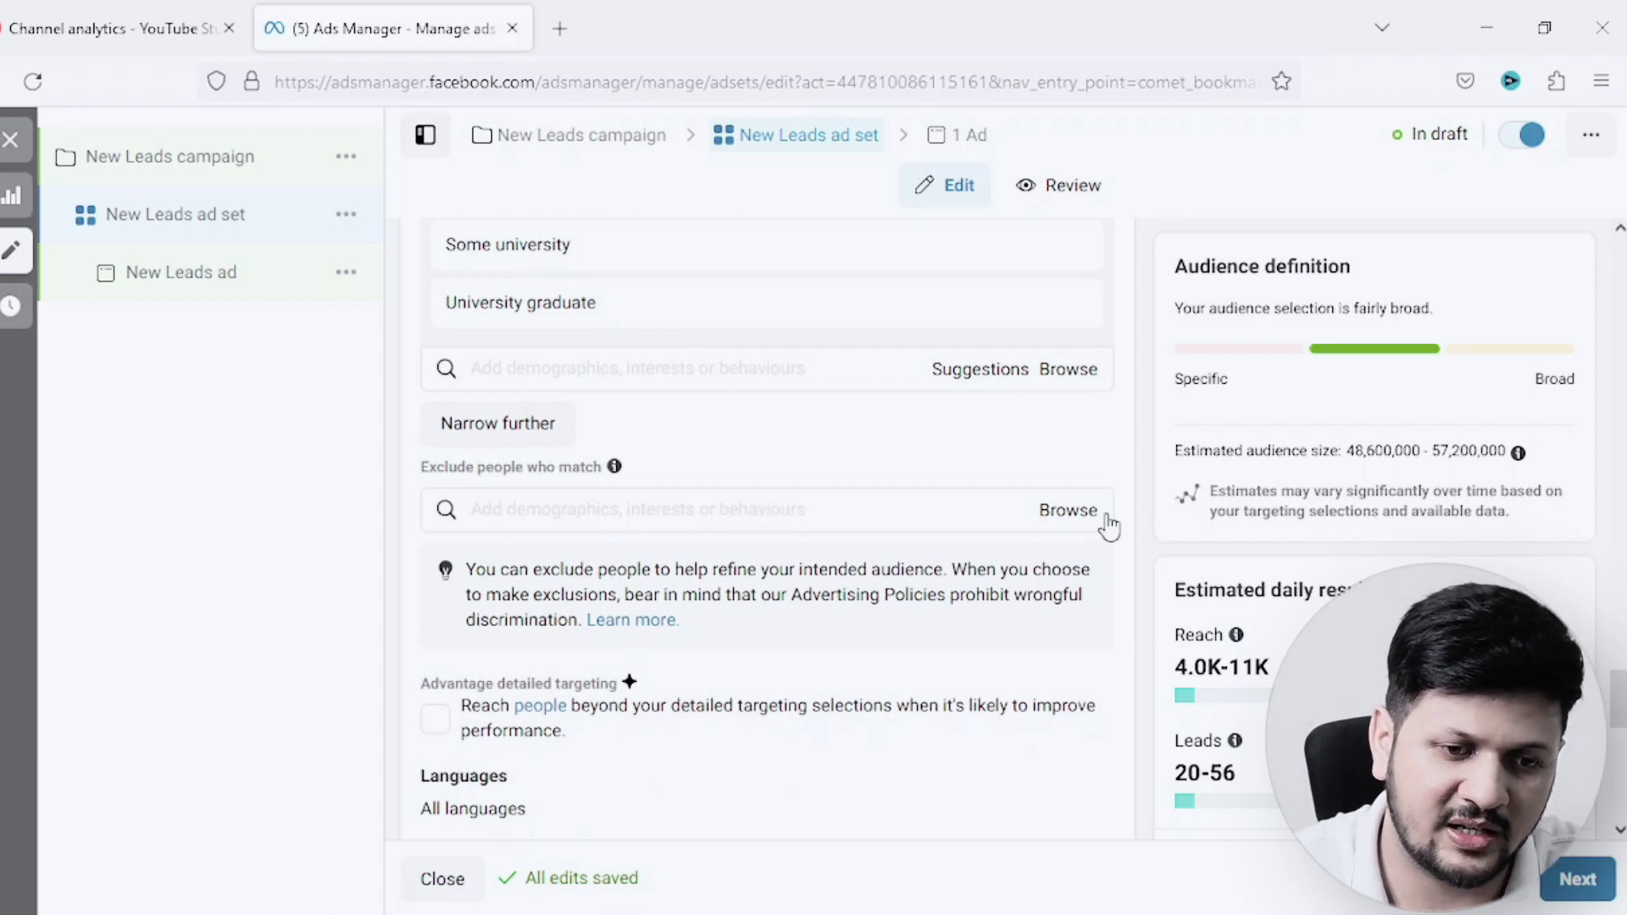
left_click(1074, 514)
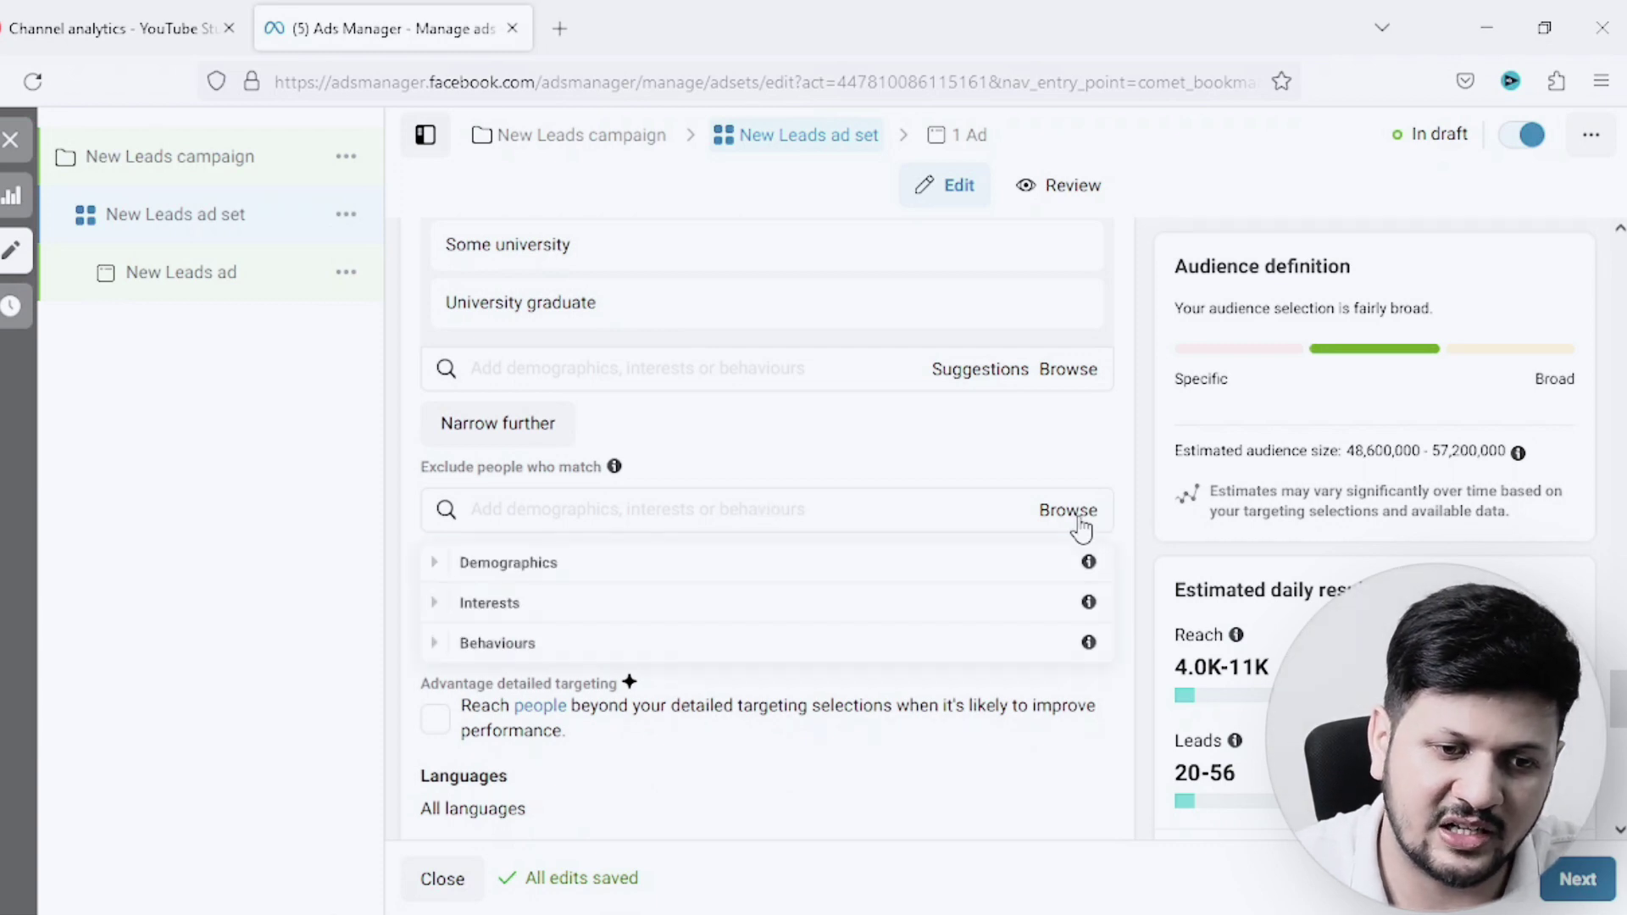
left_click(435, 564)
left_click(445, 603)
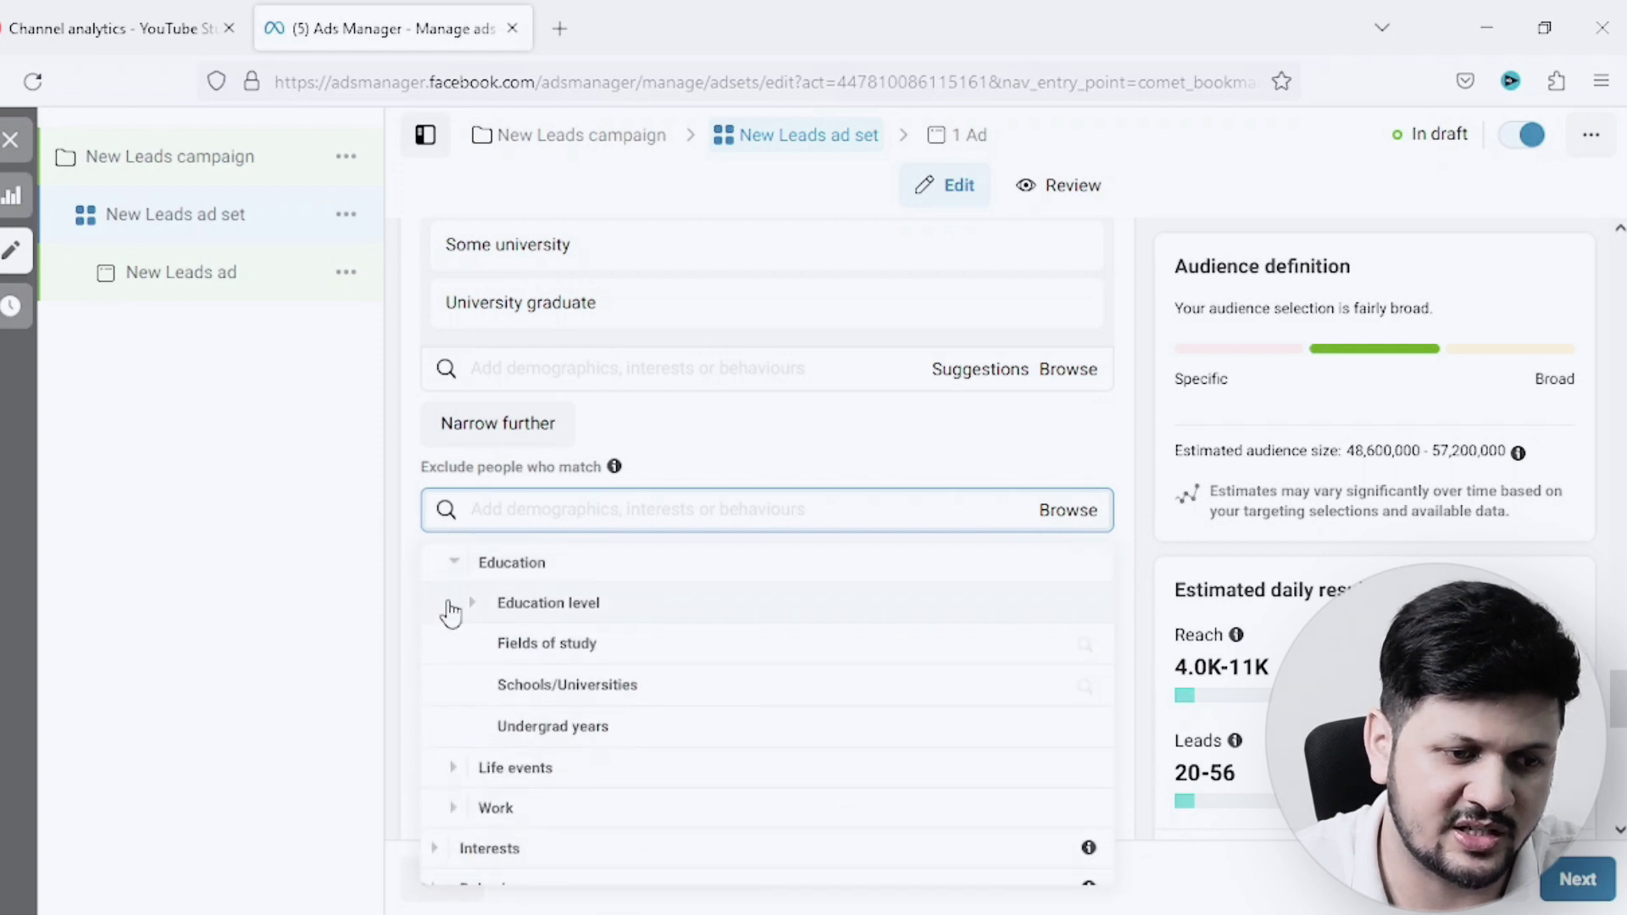
left_click(496, 606)
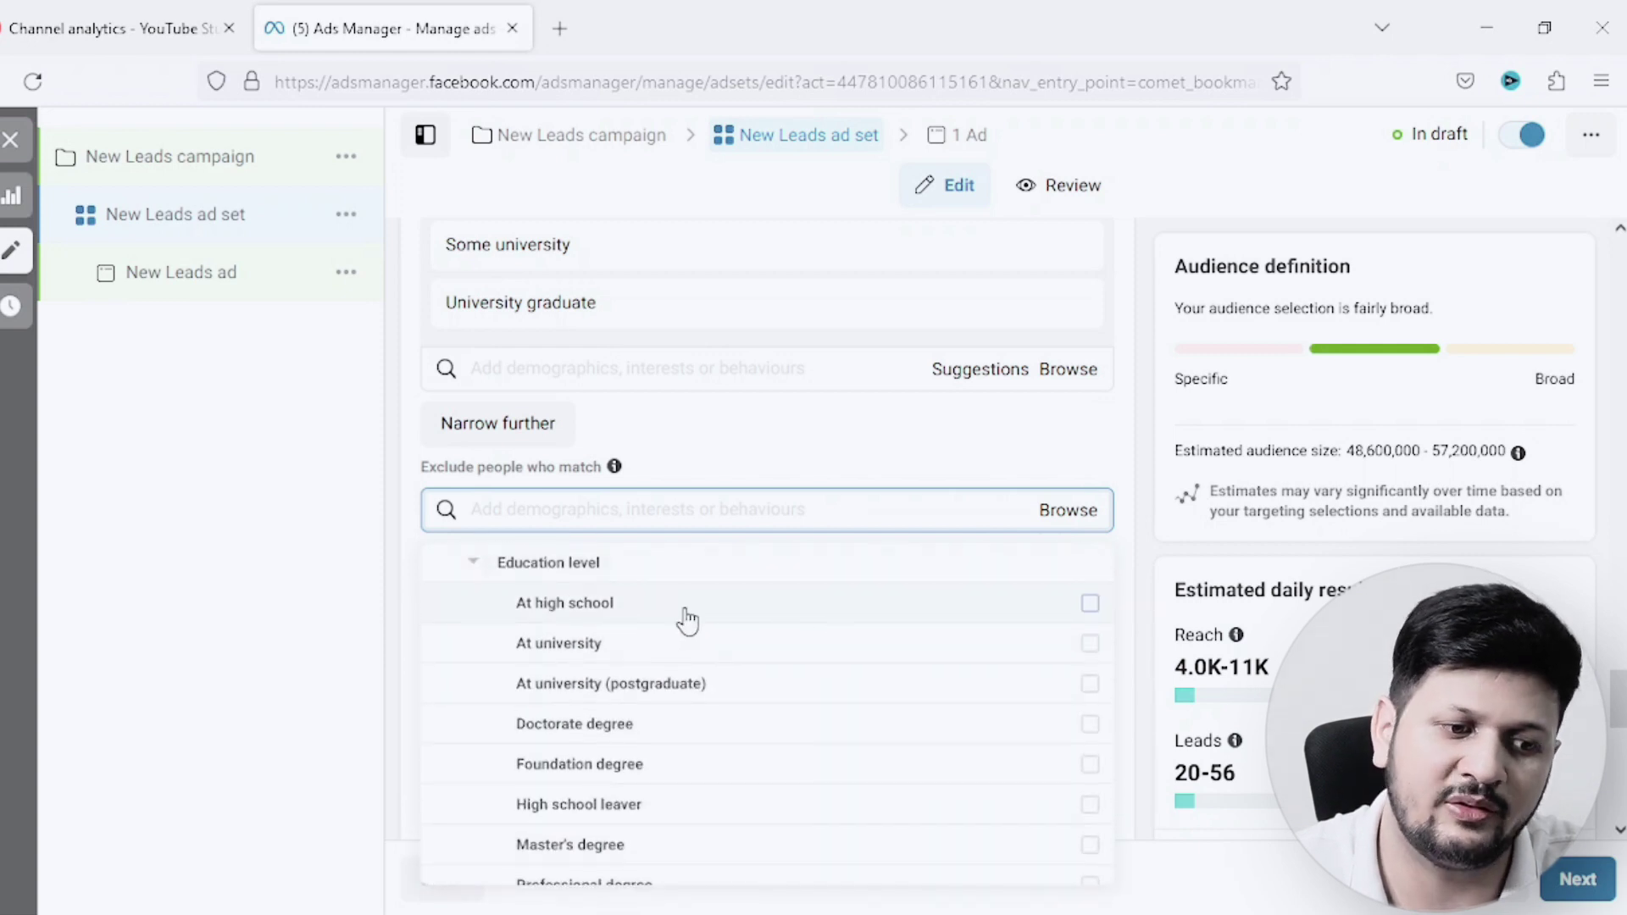
- Exclude At university (postgraduate), Doctorate degree, Master's degree and Some university (postgraduate)
mouse_move(1043, 690)
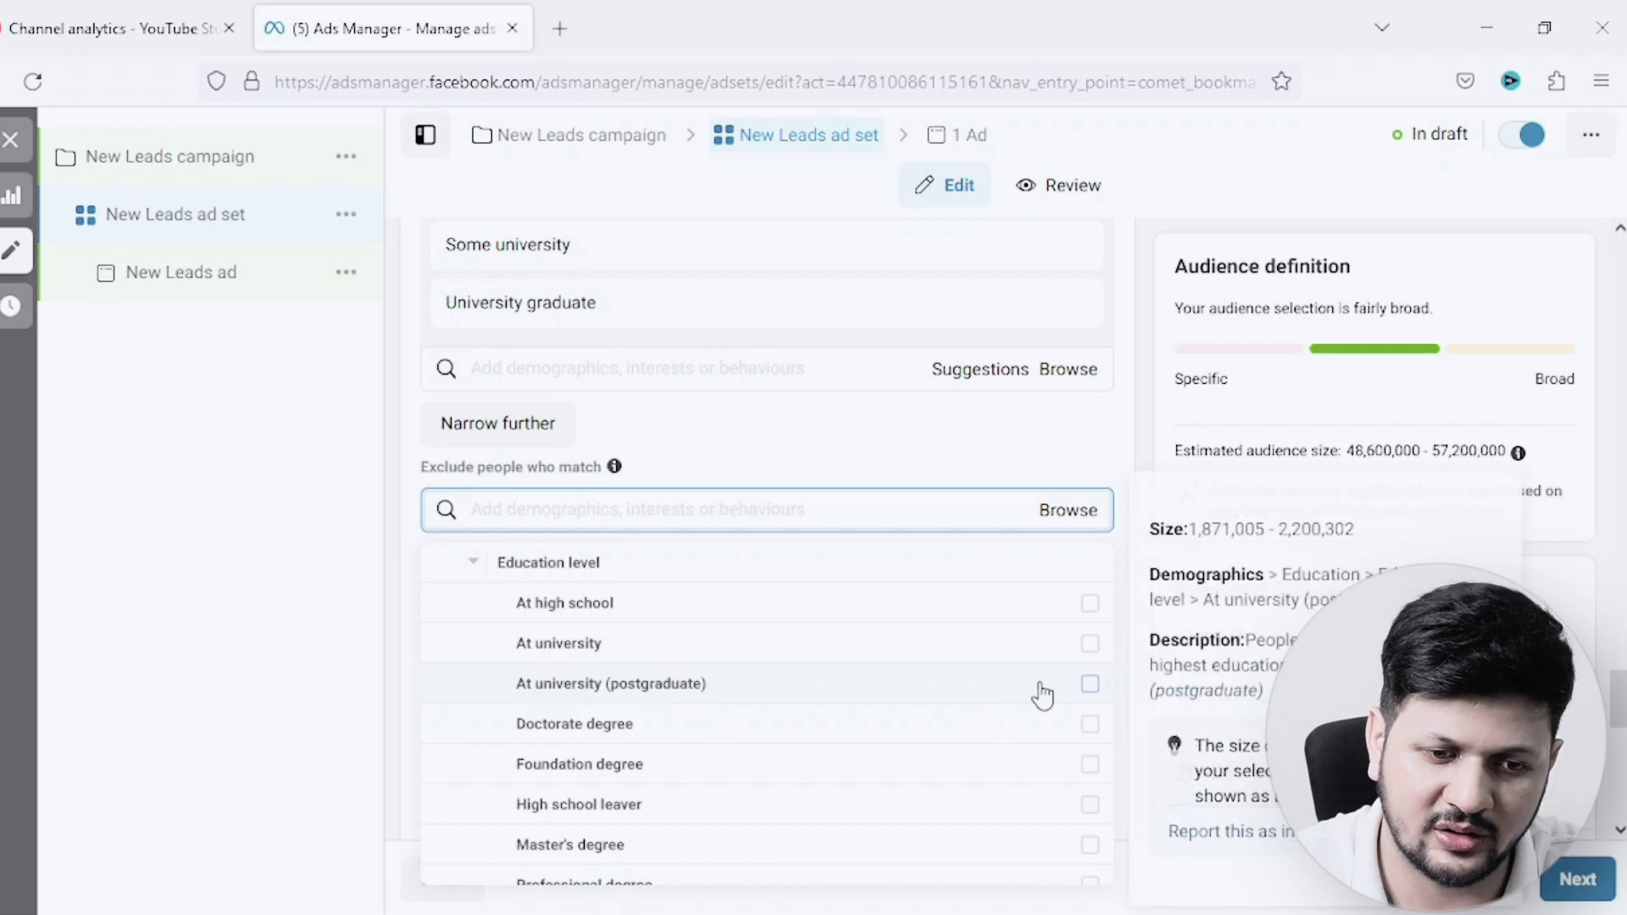
left_click(1090, 686)
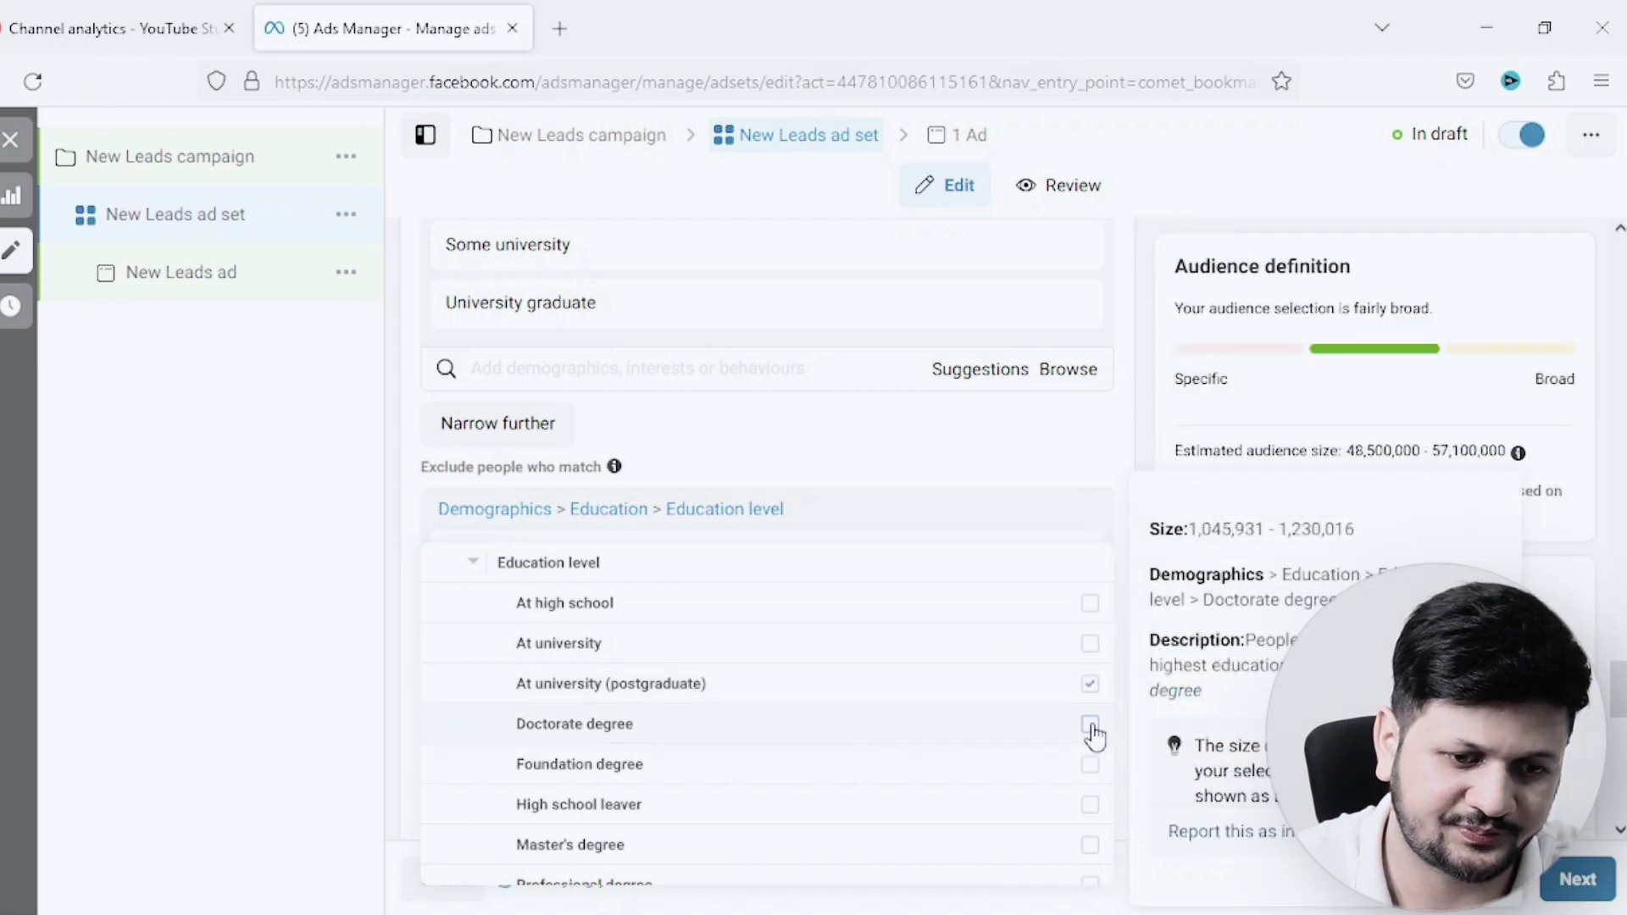
left_click(1091, 727)
scroll(1034, 761, "down", 1)
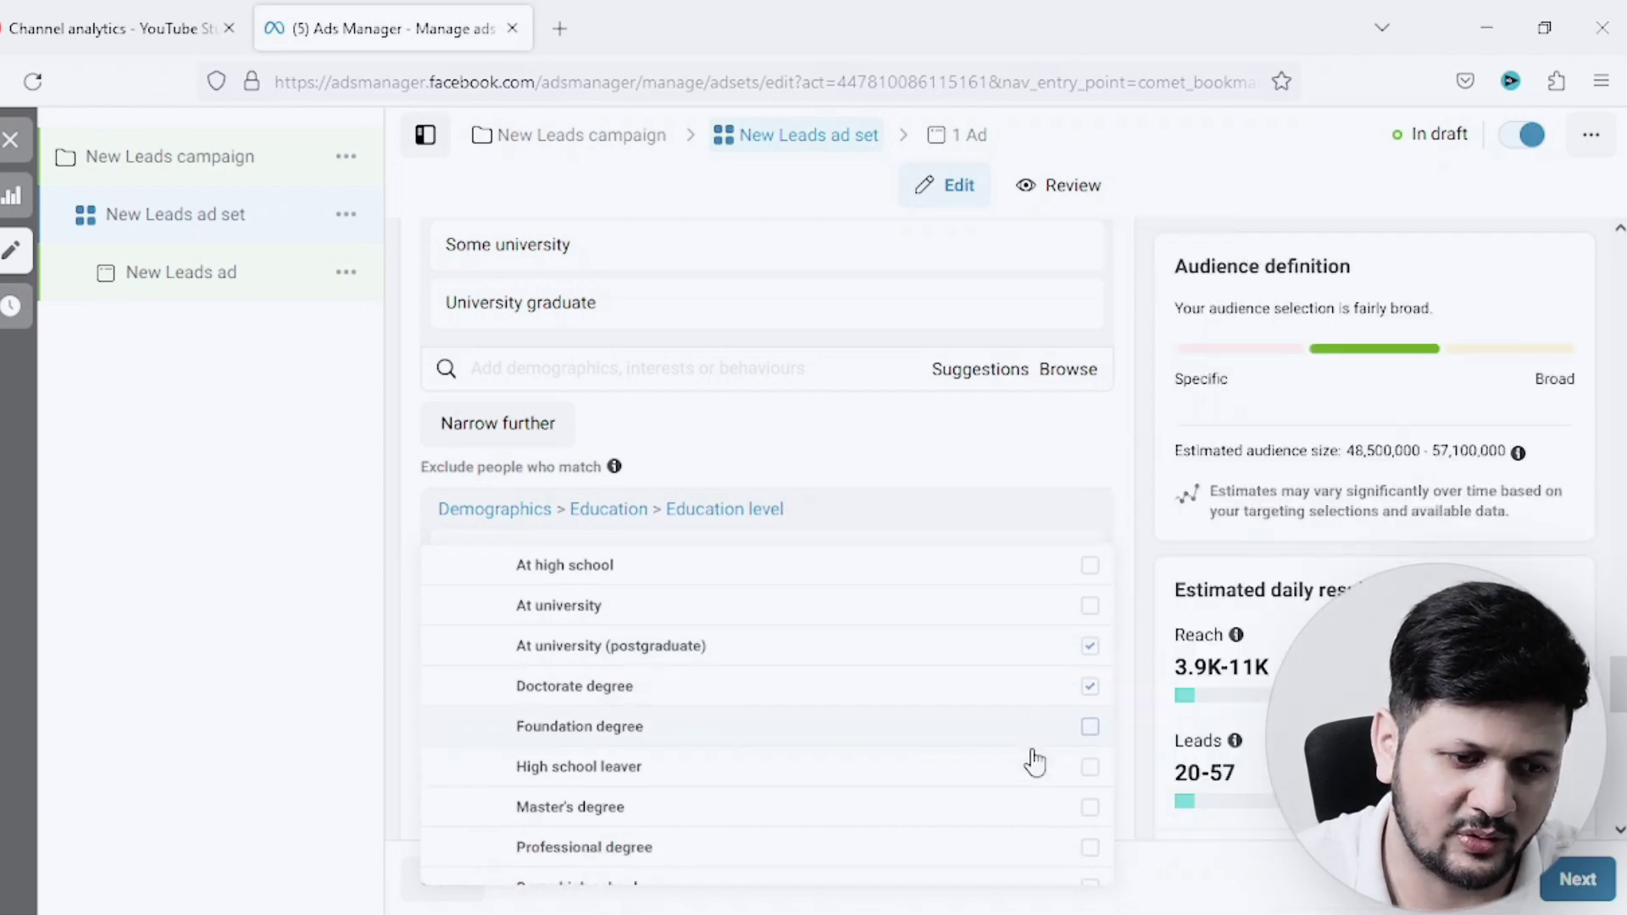
scroll(1034, 761, "down", 2)
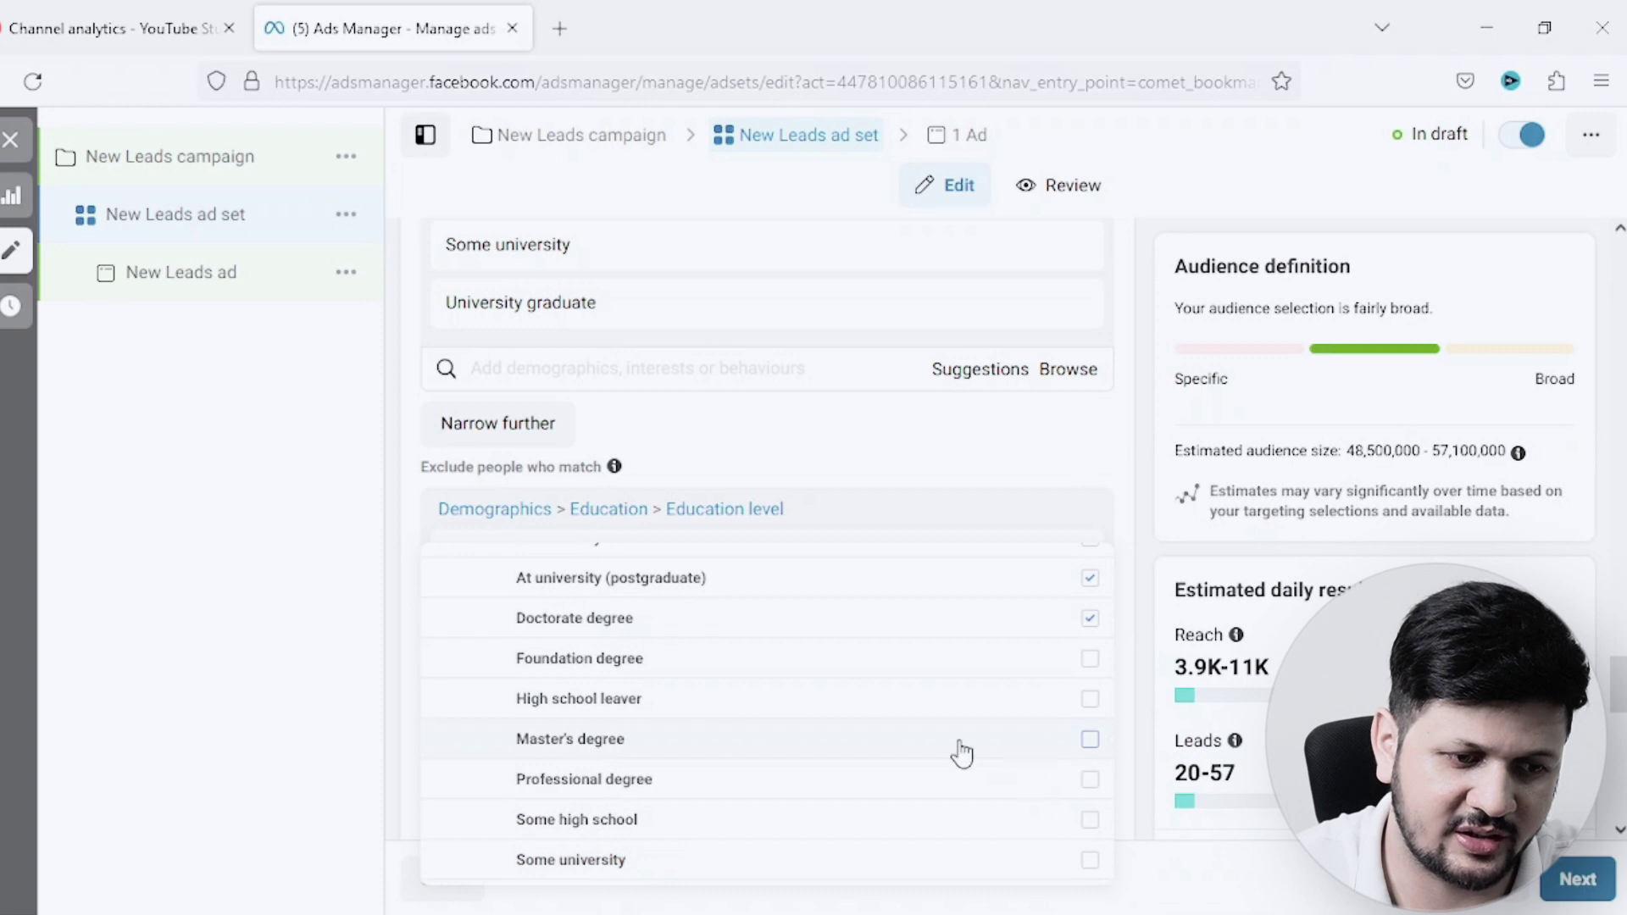
left_click(1090, 740)
scroll(904, 755, "down", 3)
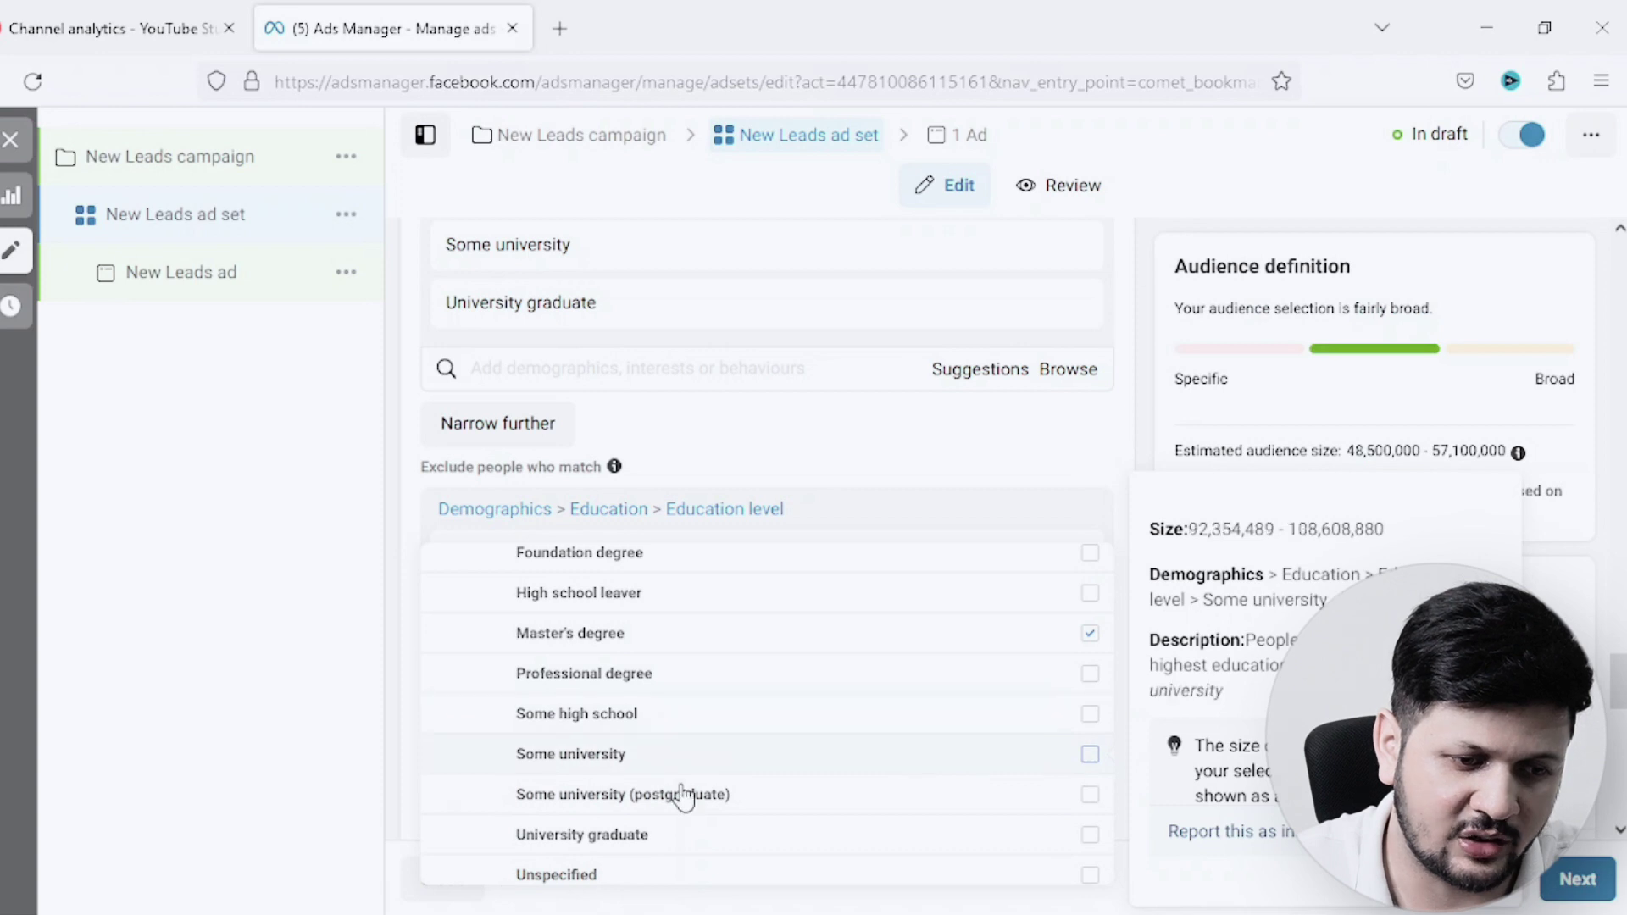
left_click(1092, 796)
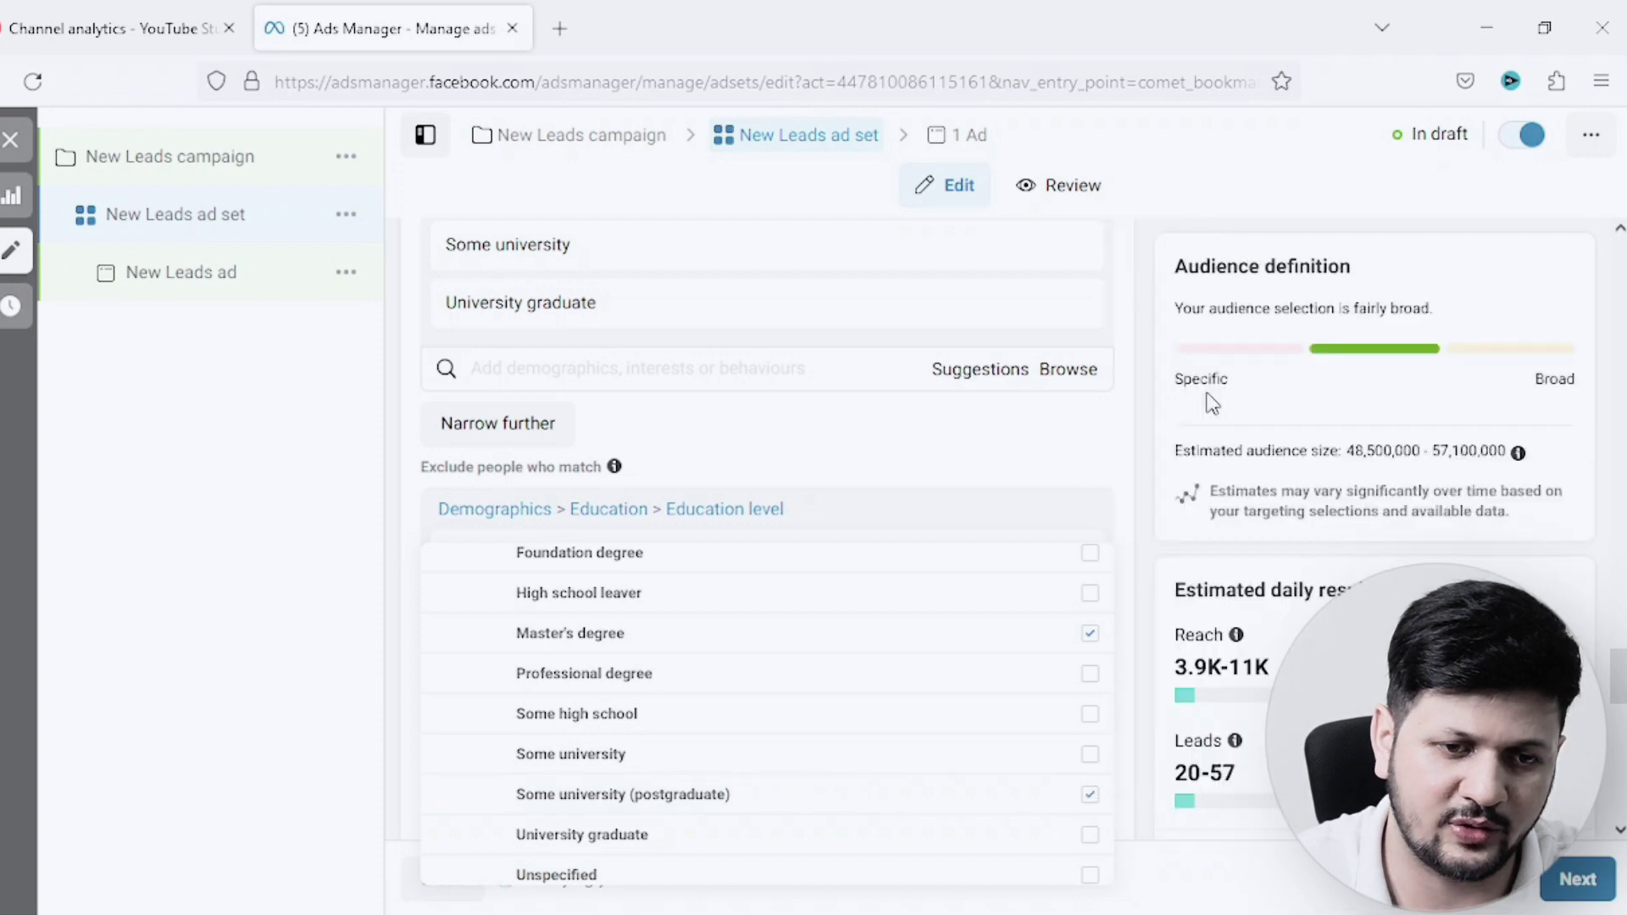
left_click(1210, 401)
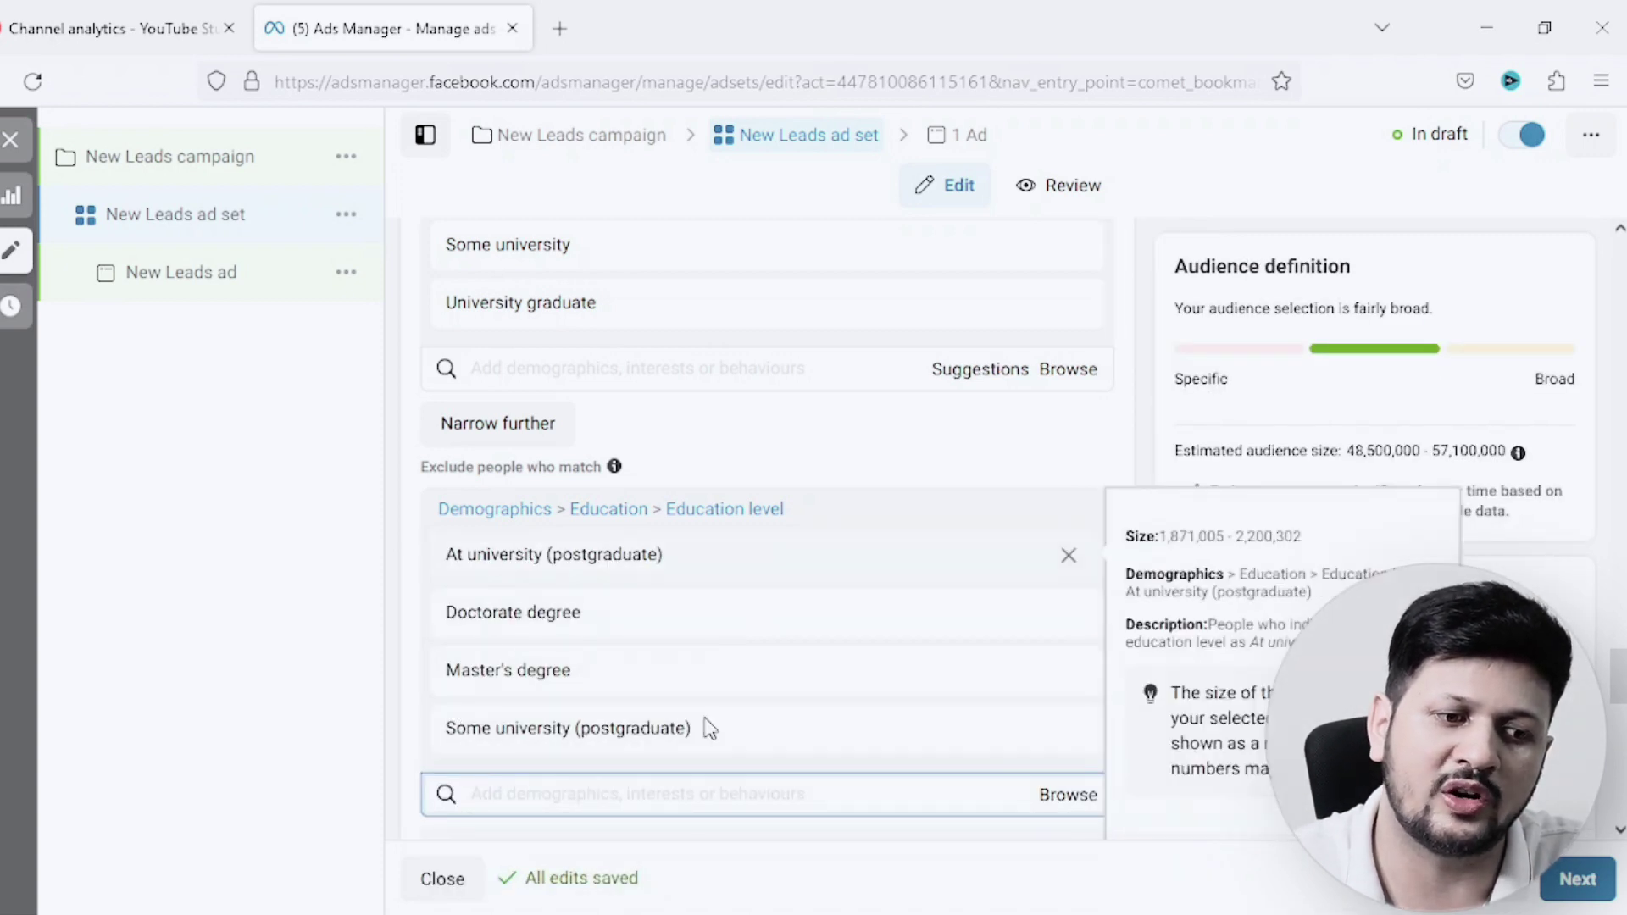
mouse_move(754, 570)
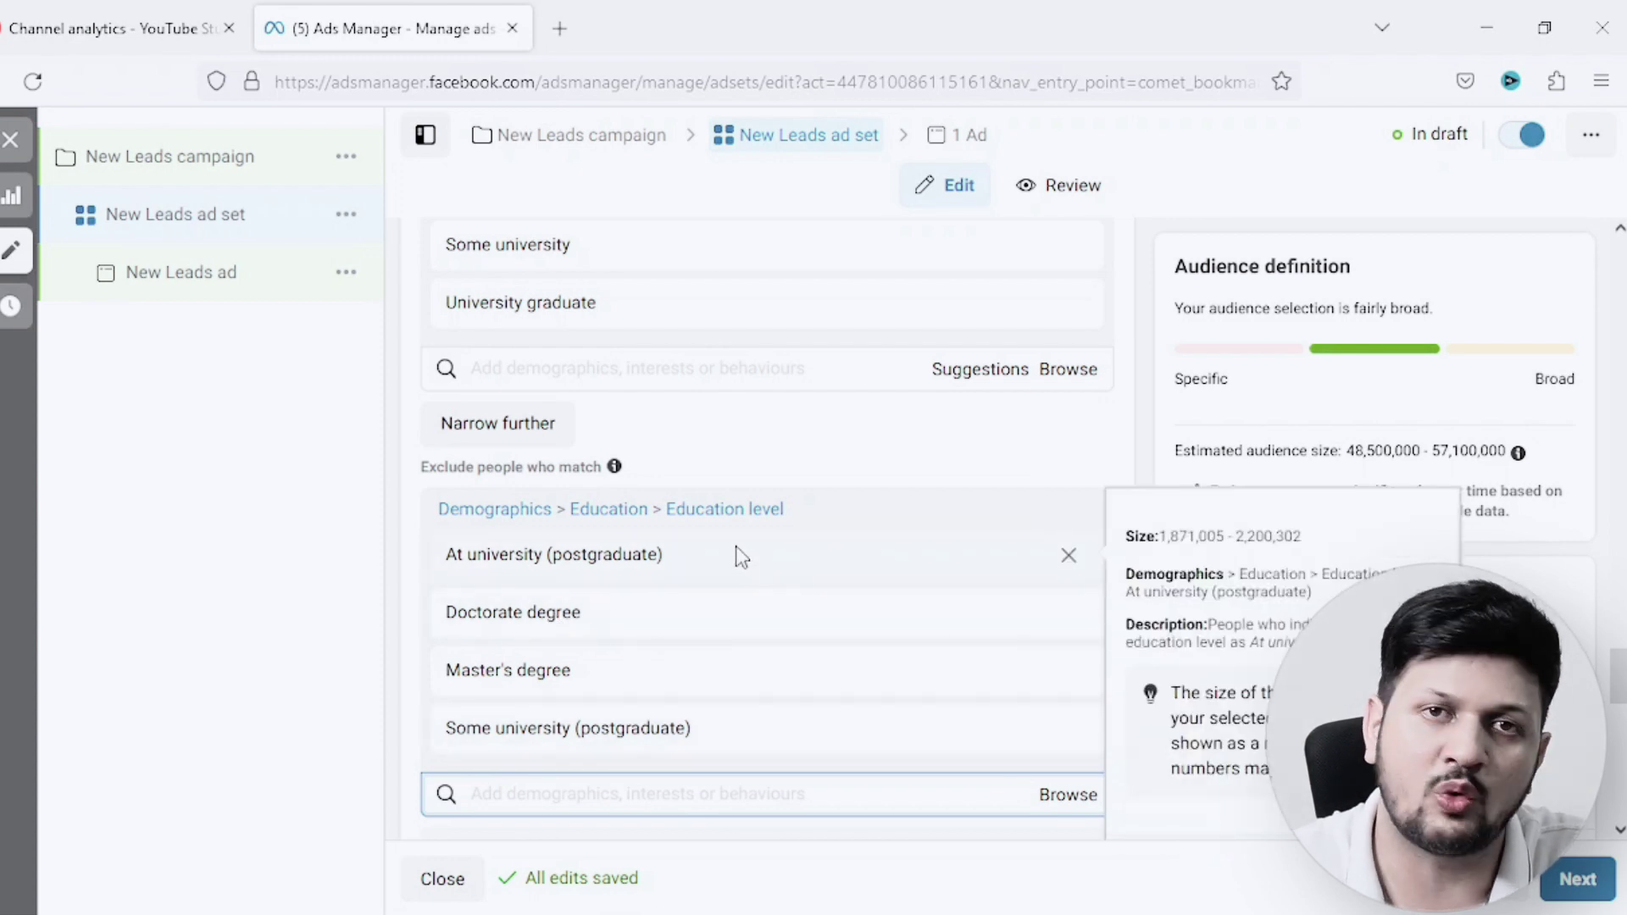
mouse_move(727, 693)
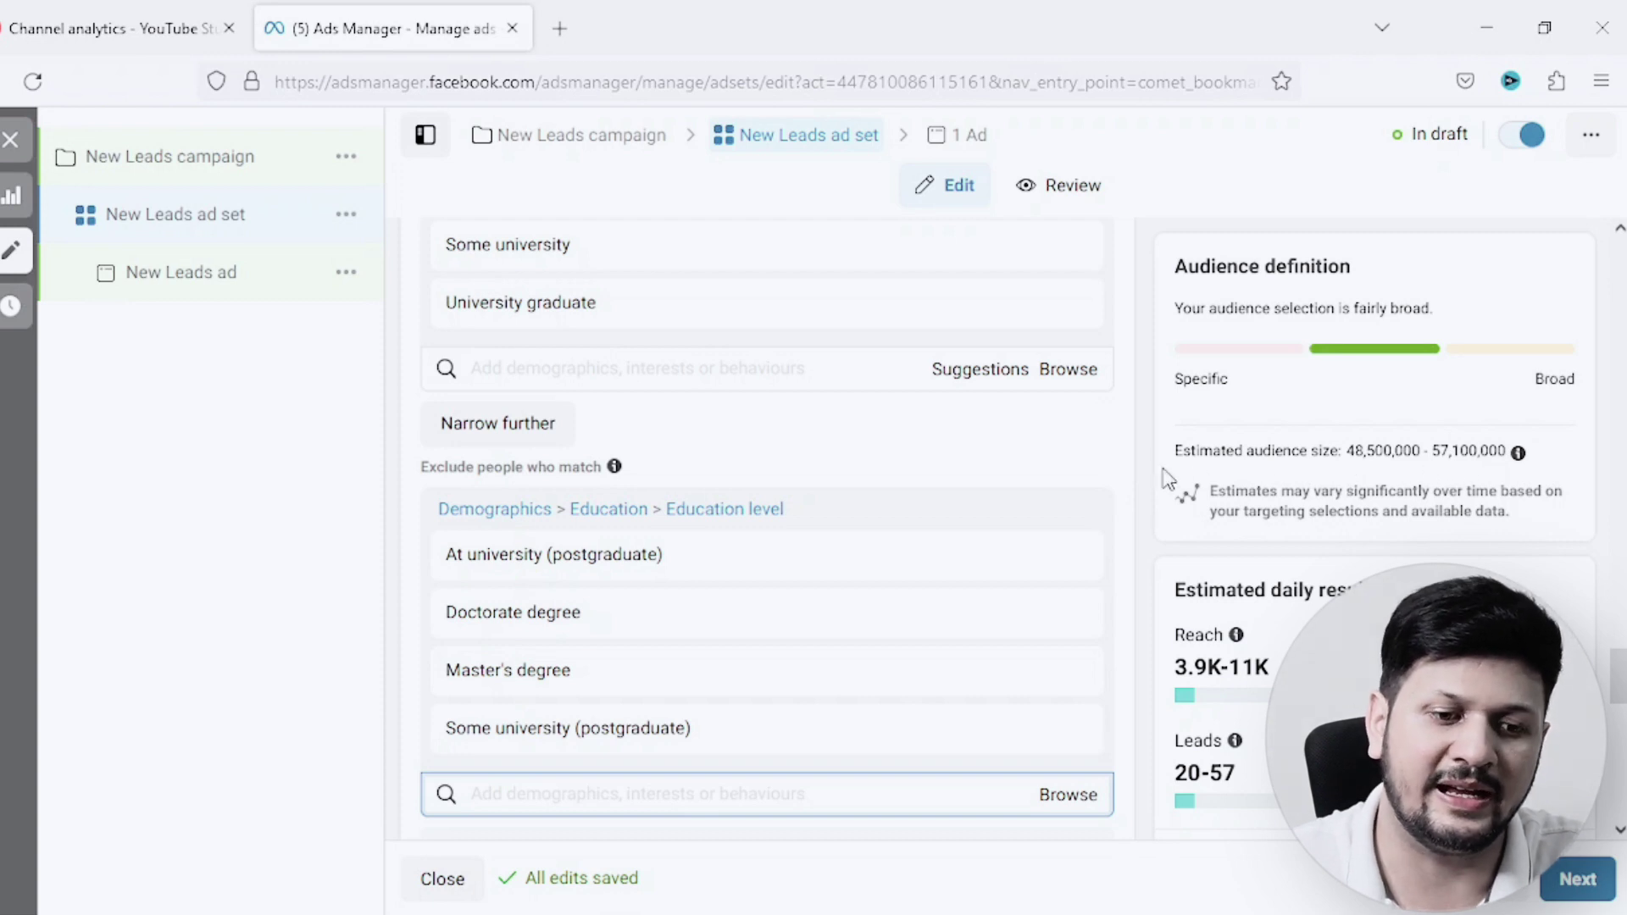
scroll(1127, 471, "up", 5)
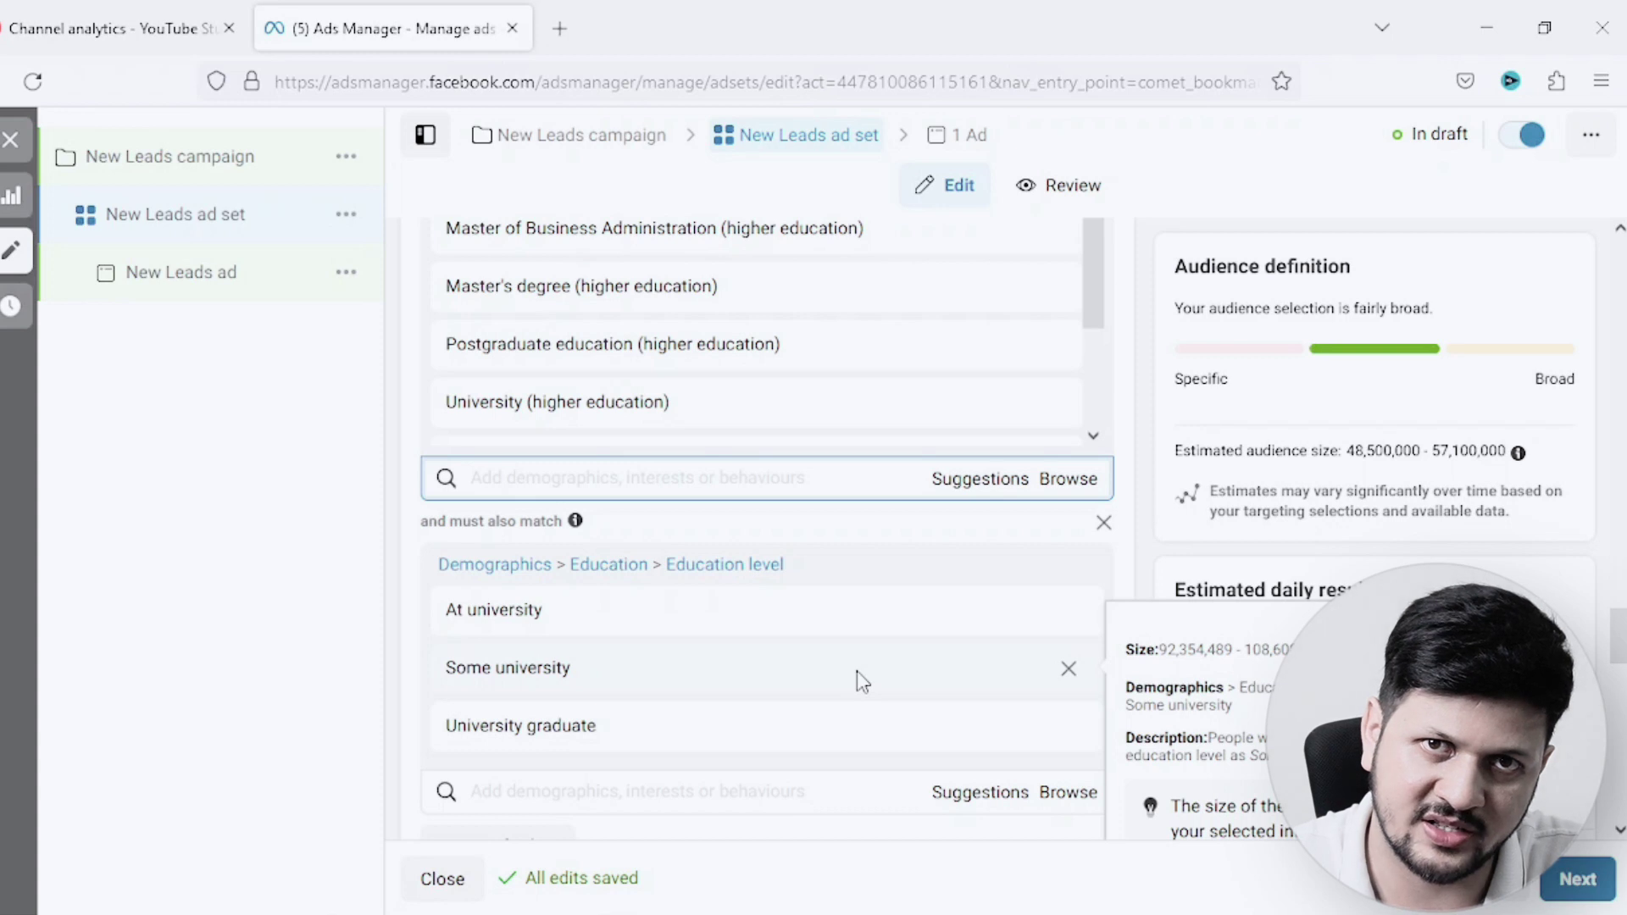
scroll(856, 669, "down", 4)
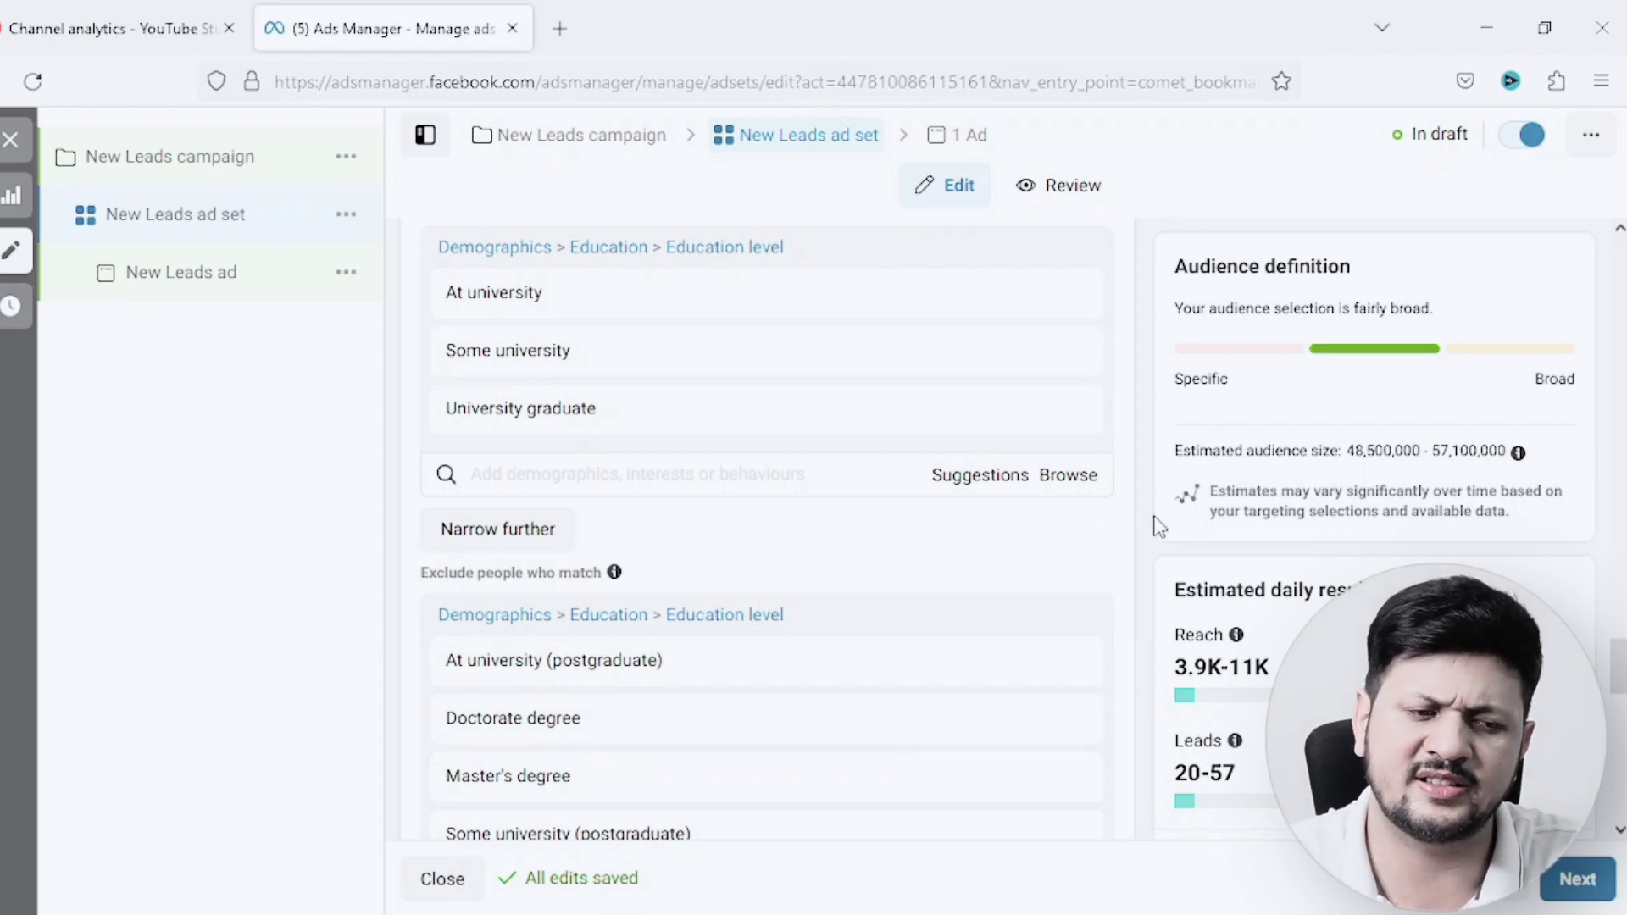
scroll(1156, 525, "up", 10)
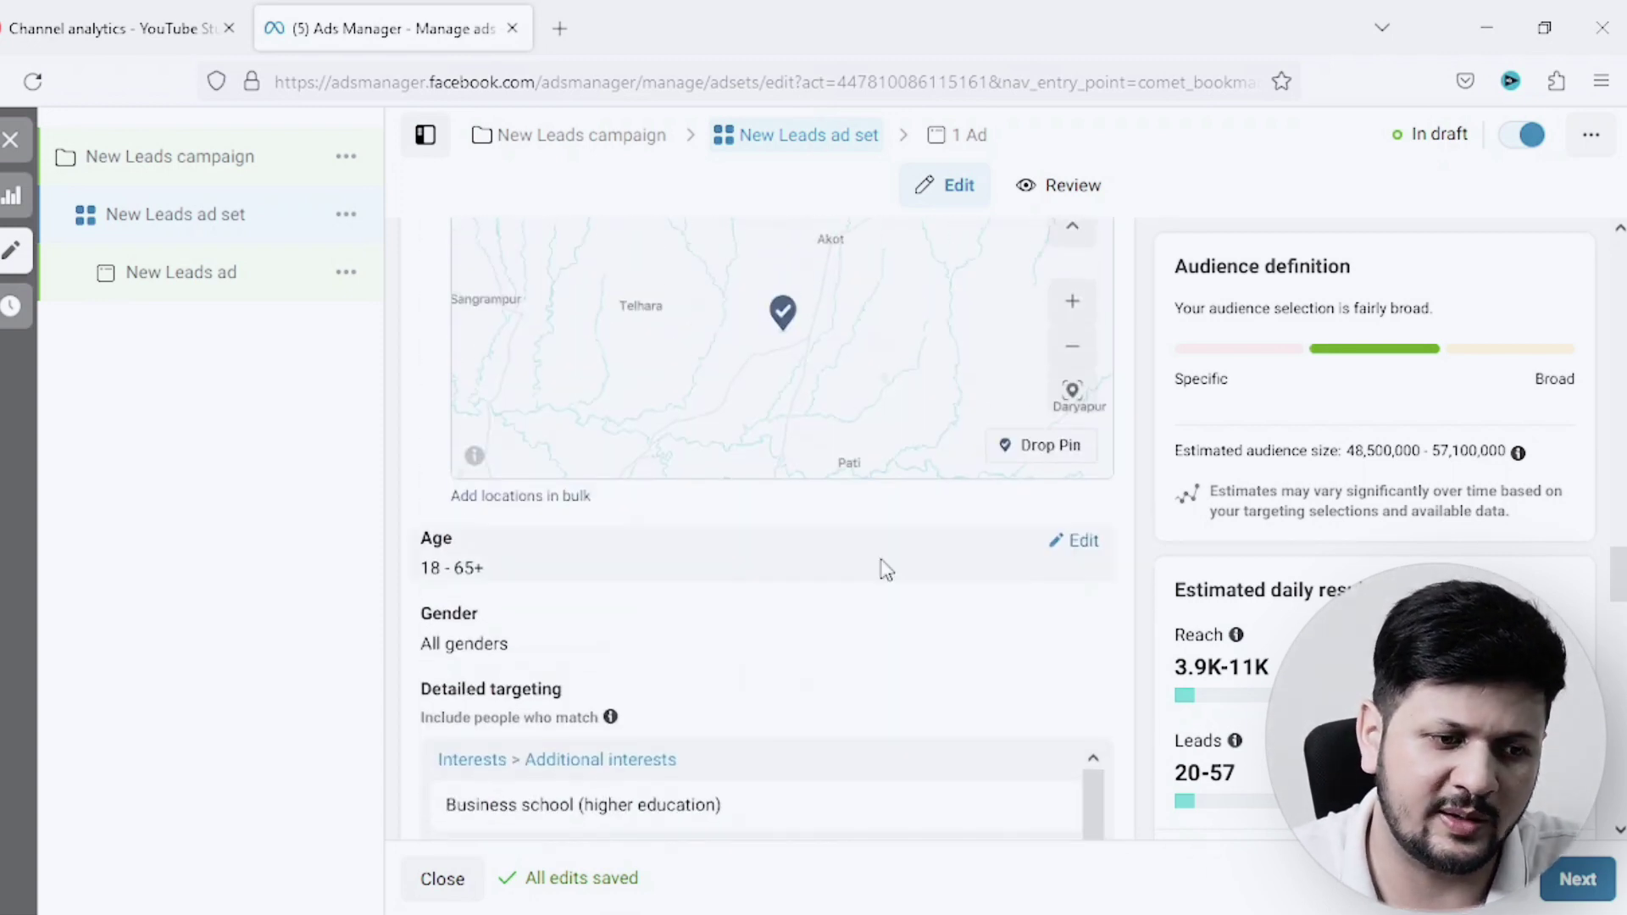
- Set the audience age range to minimum 20 and maximum 35
left_click(1078, 542)
left_click(507, 585)
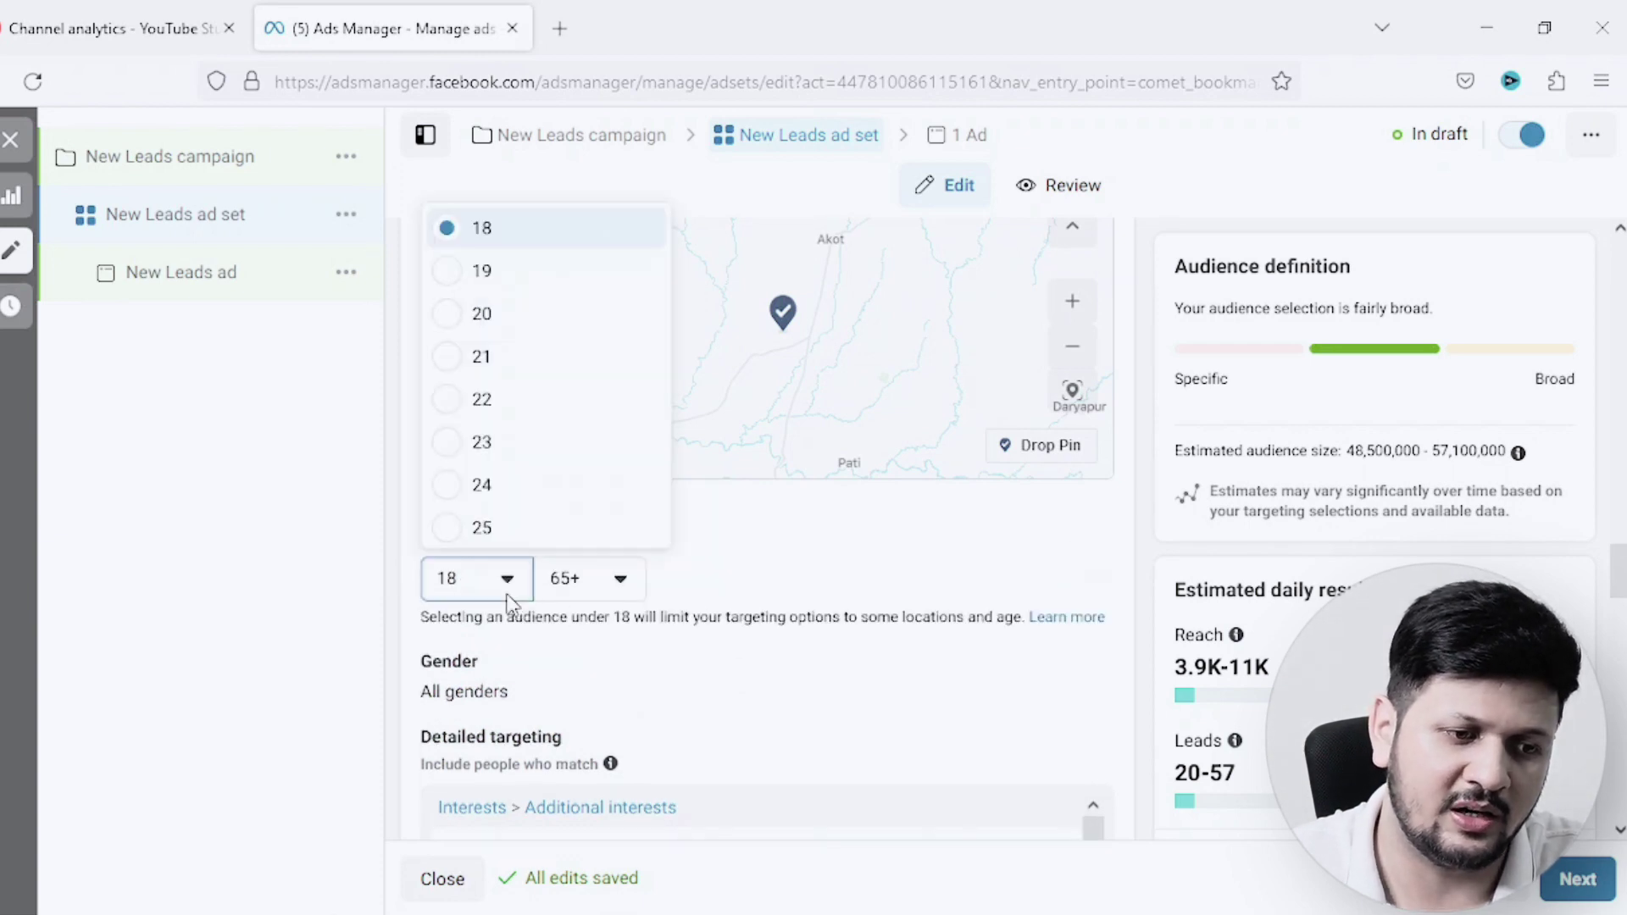
left_click(480, 320)
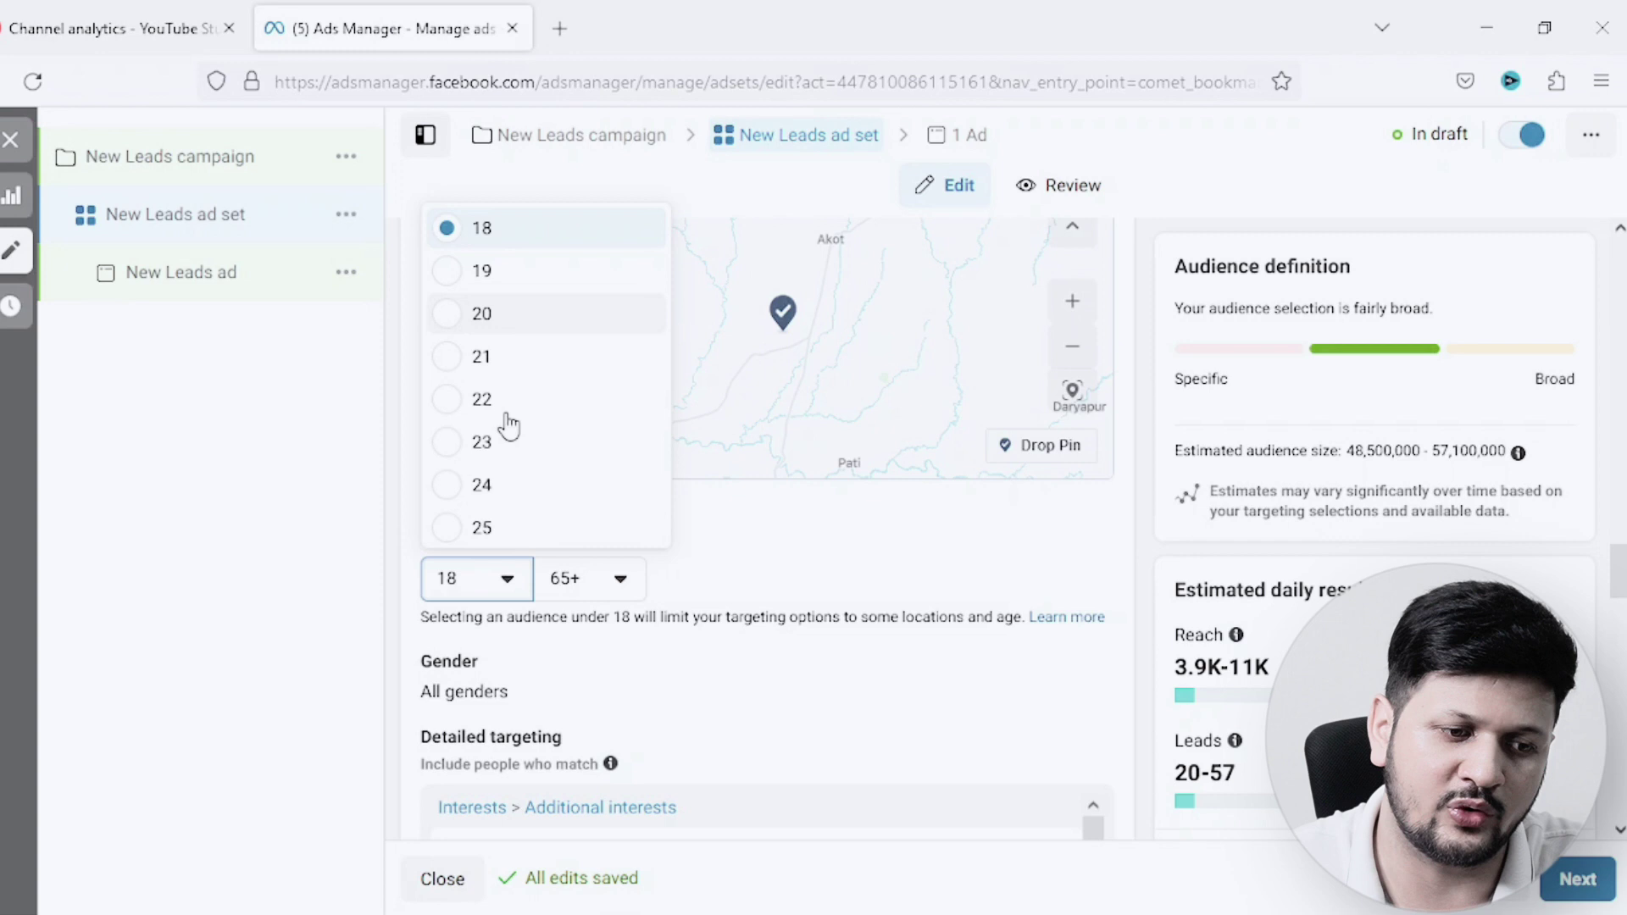
left_click(580, 593)
scroll(606, 462, "up", 5)
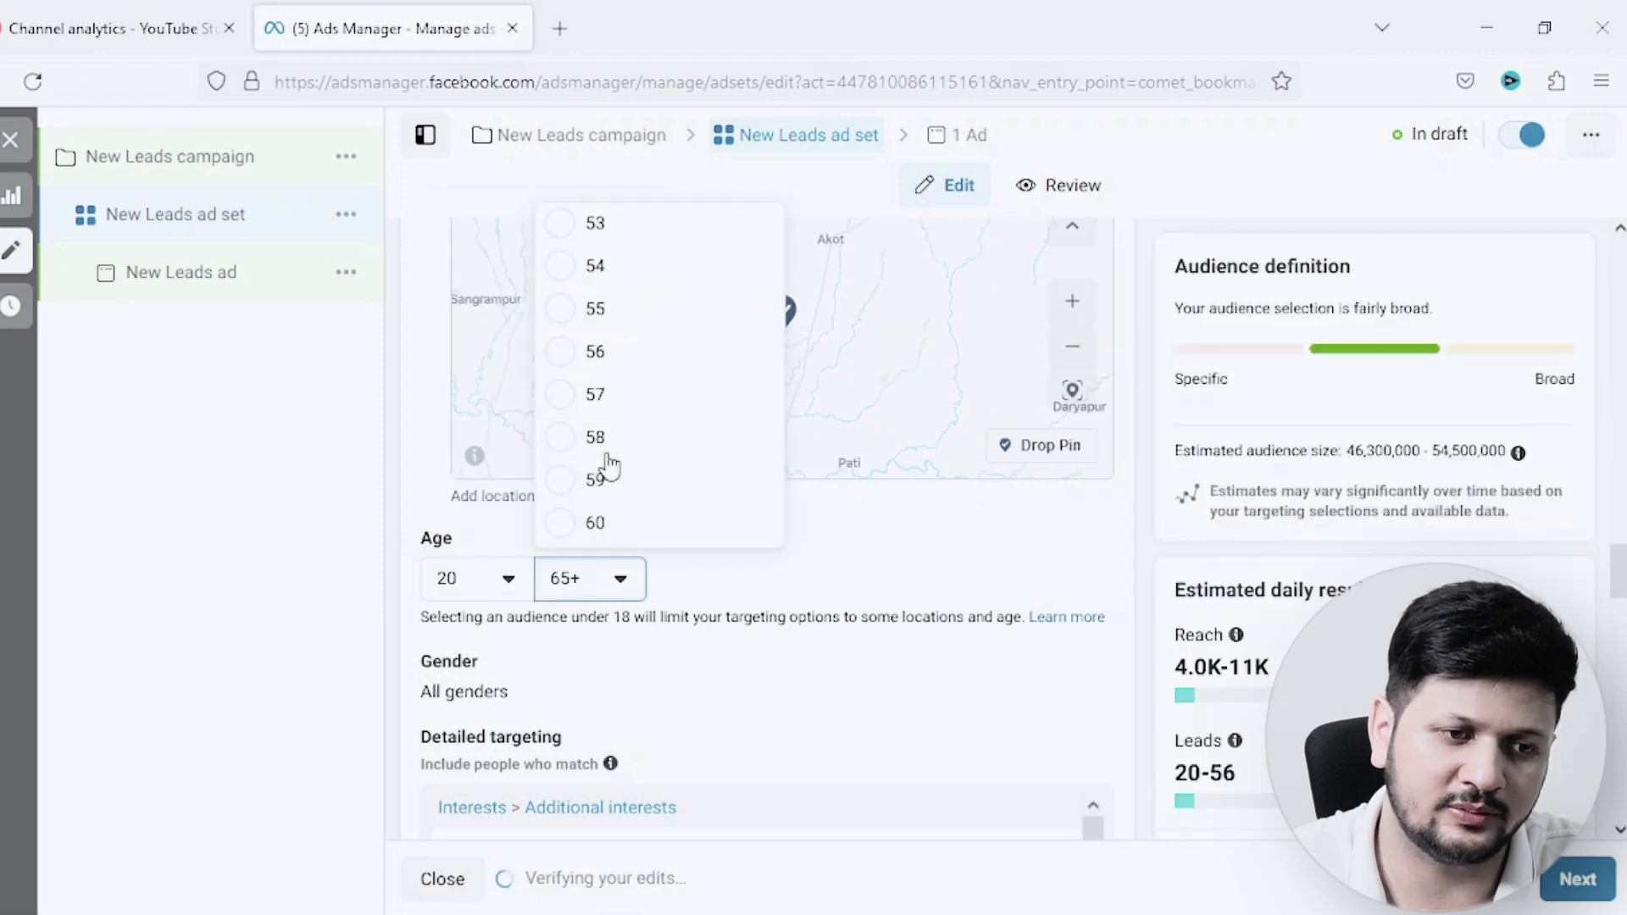
scroll(610, 465, "up", 6)
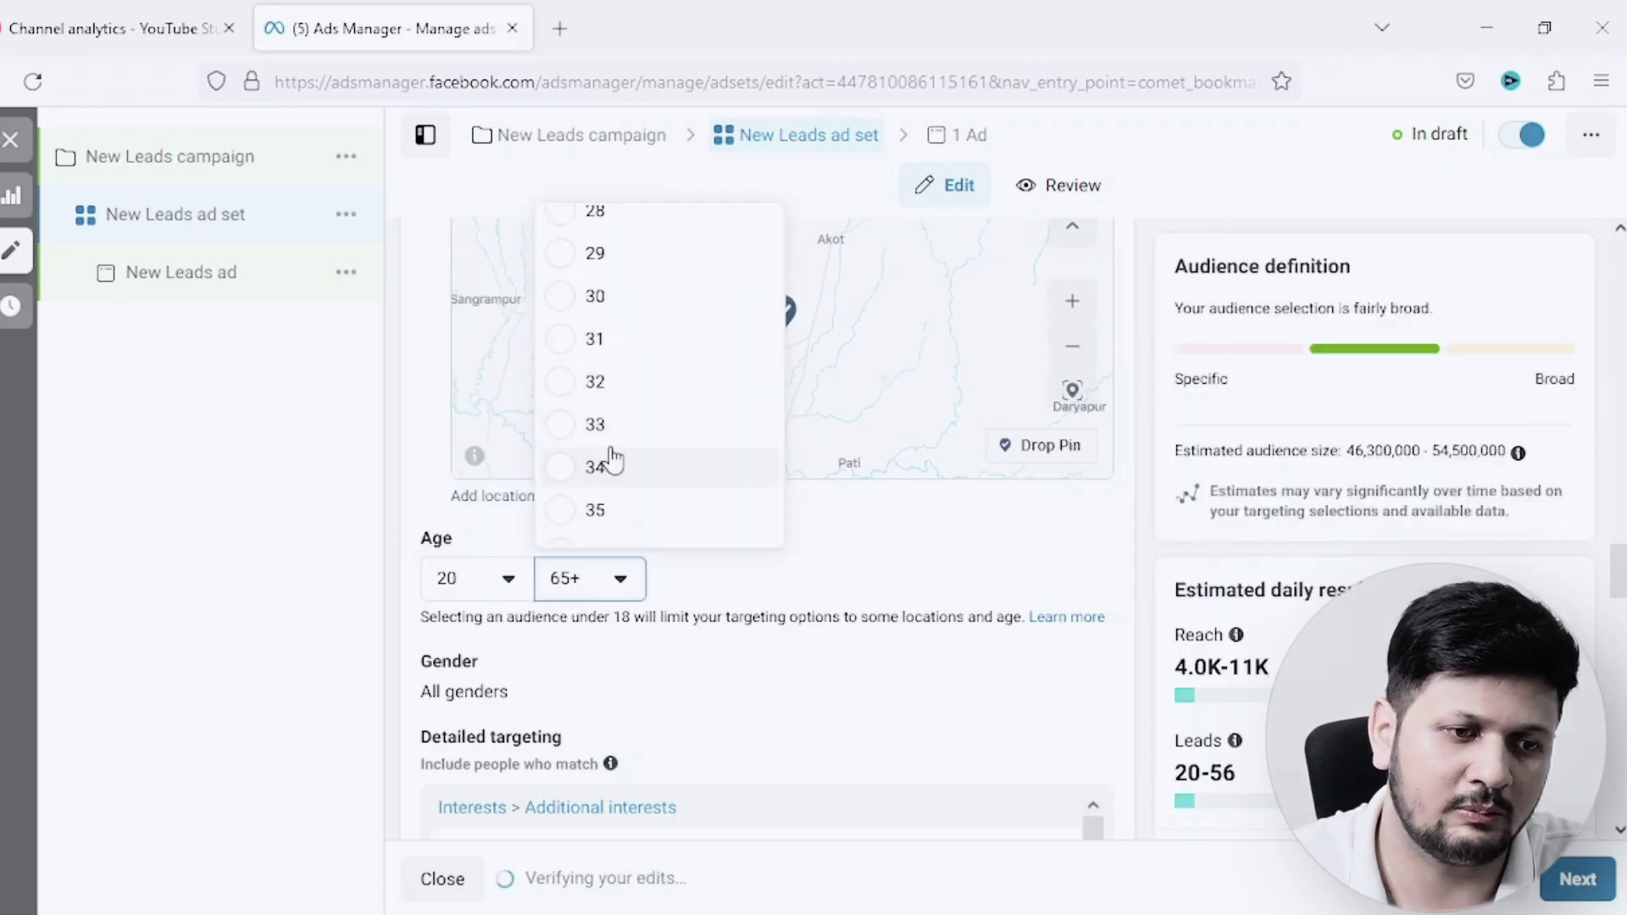
scroll(620, 432, "down", 1)
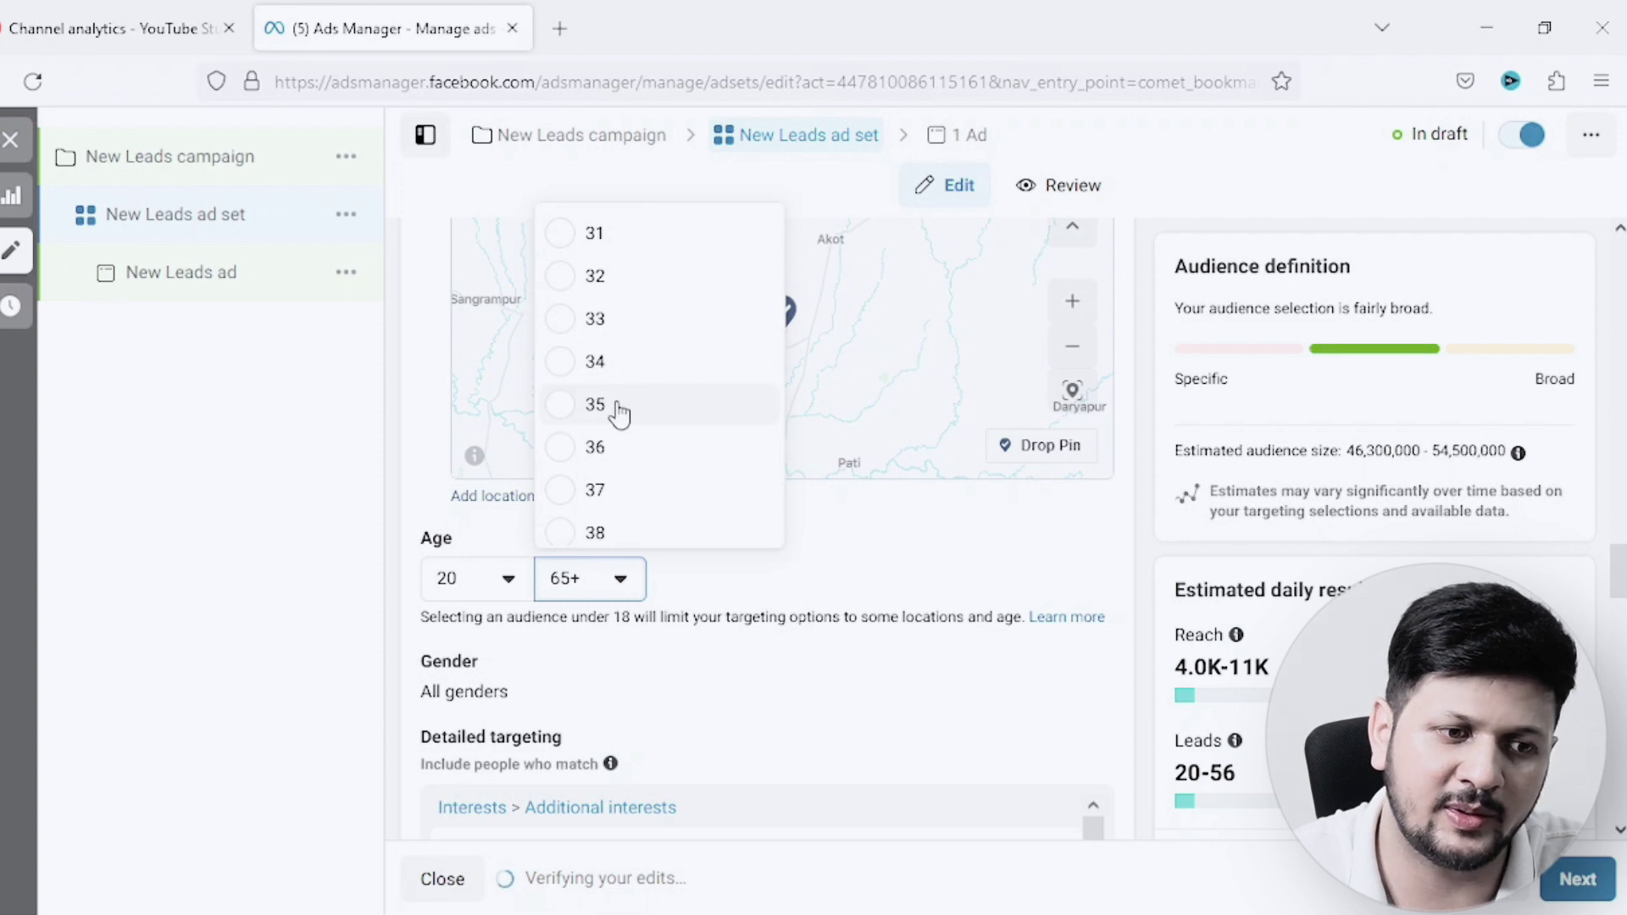
left_click(594, 404)
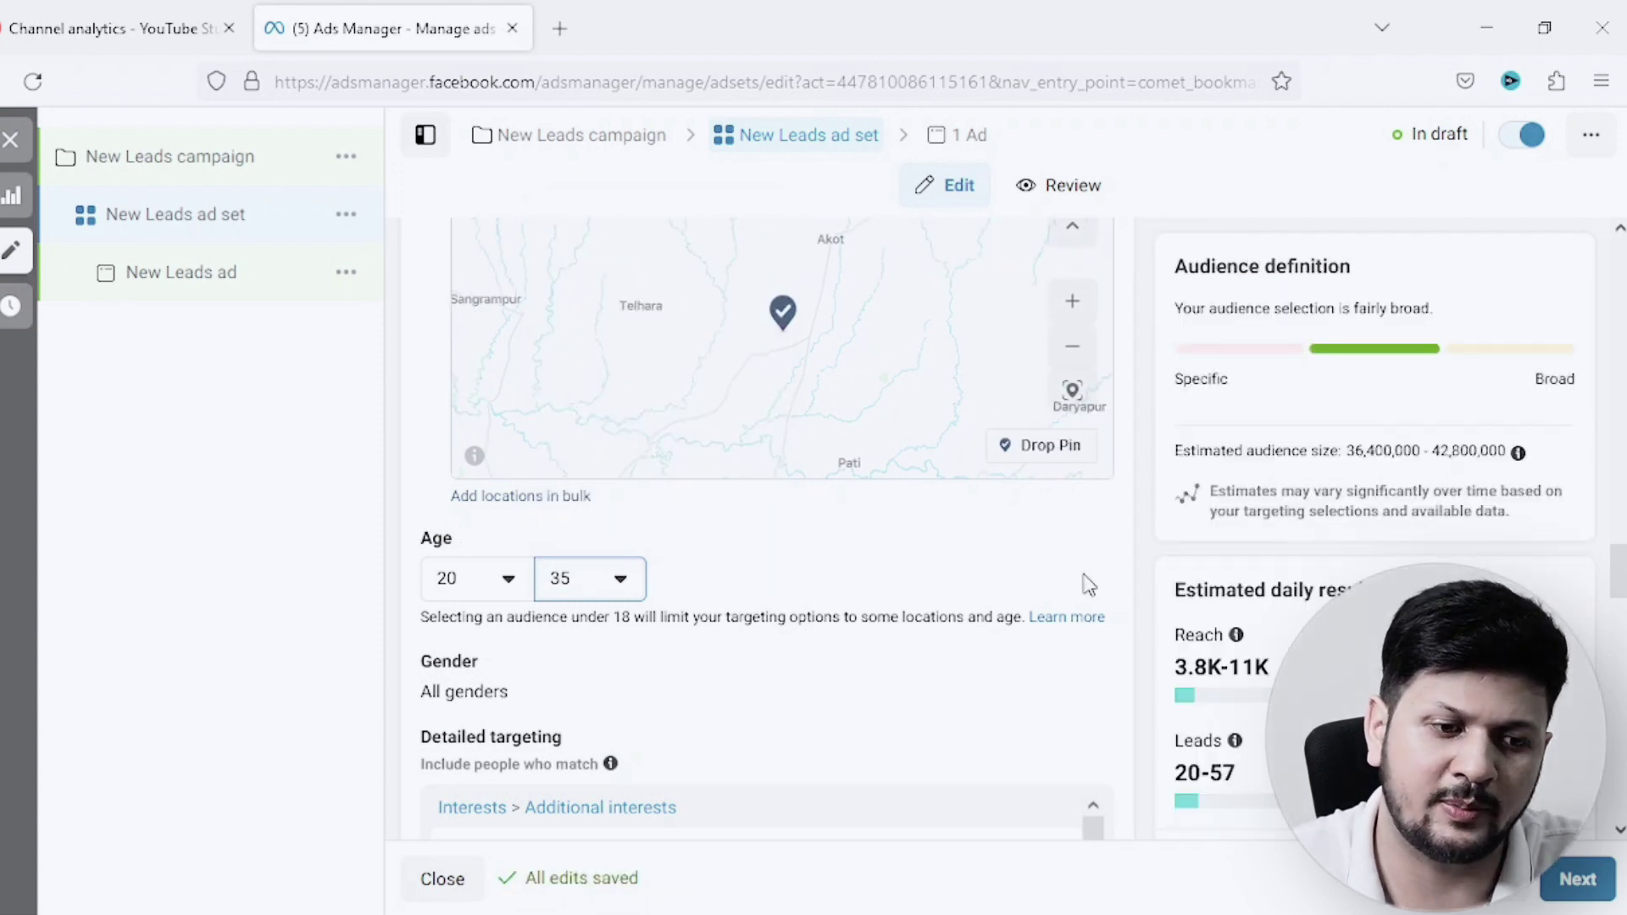
scroll(1115, 578, "down", 3)
scroll(1113, 568, "down", 1)
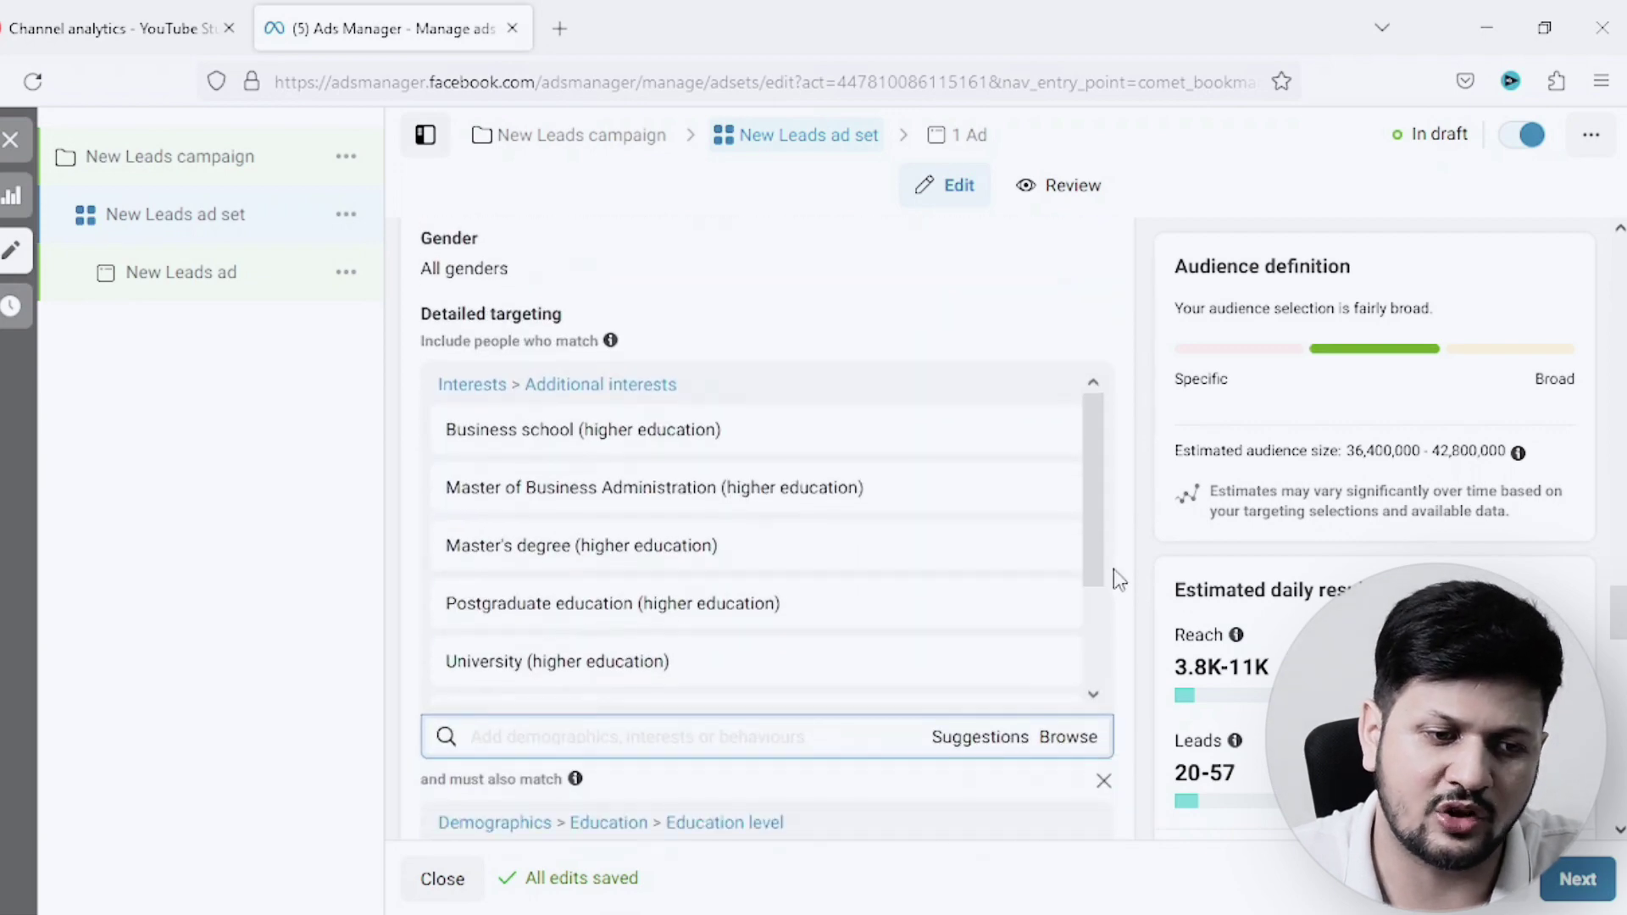